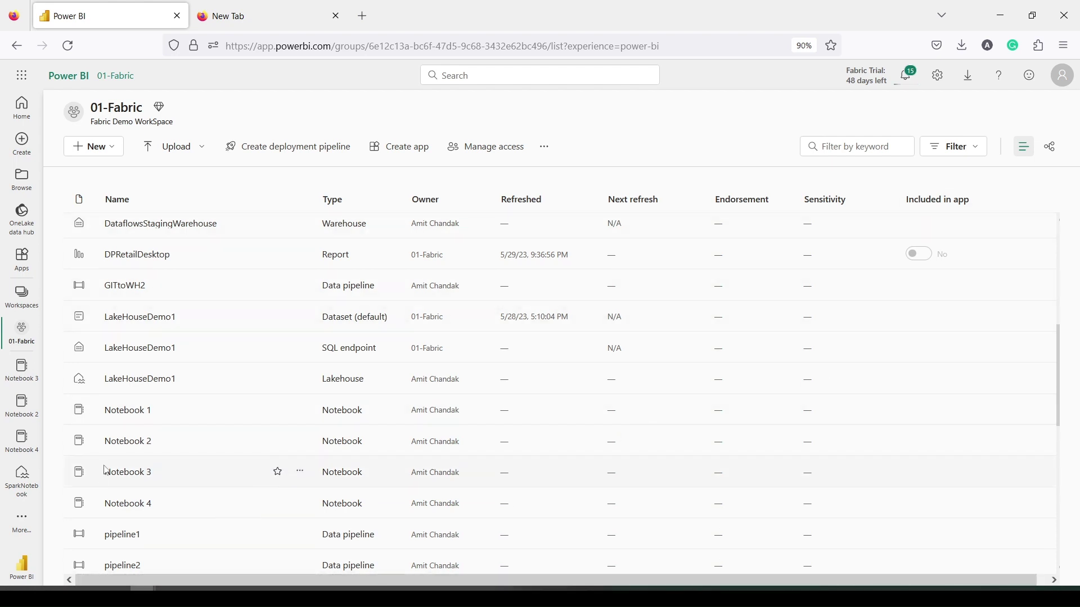
Open the SparkNotebook lakehouse from the 01-Fabric workspace and create a new notebook from it.
scroll(110, 466, down, 1)
scroll(122, 344, down, 5)
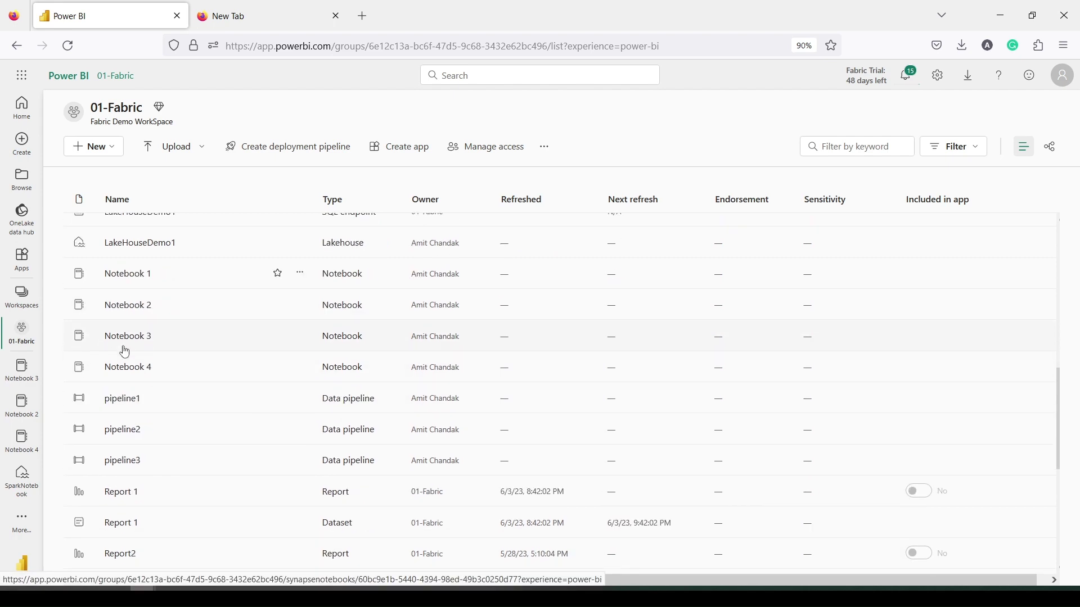
scroll(126, 351, down, 2)
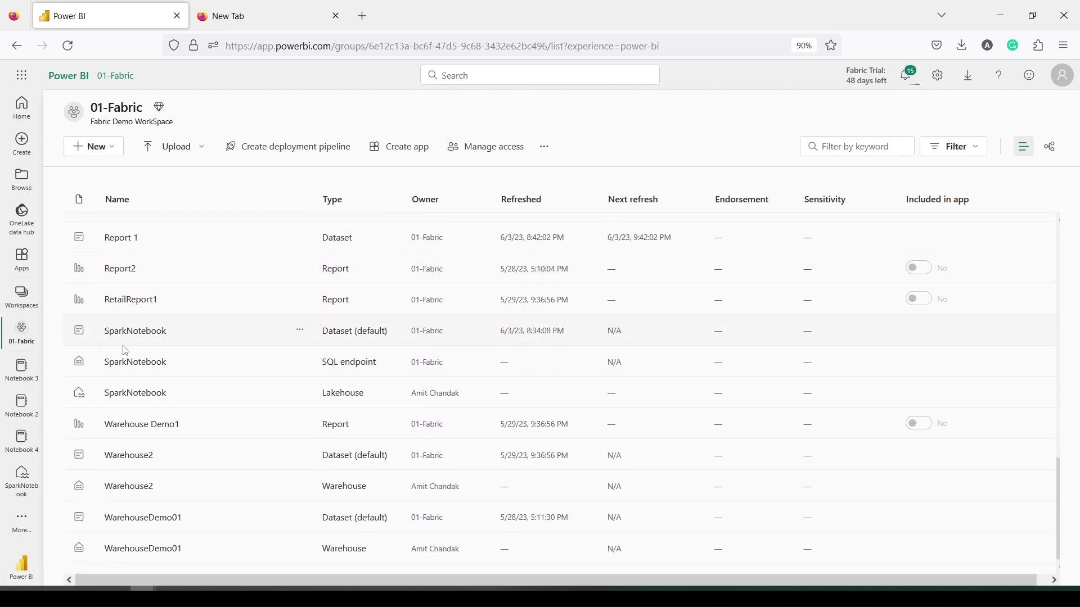
click(128, 399)
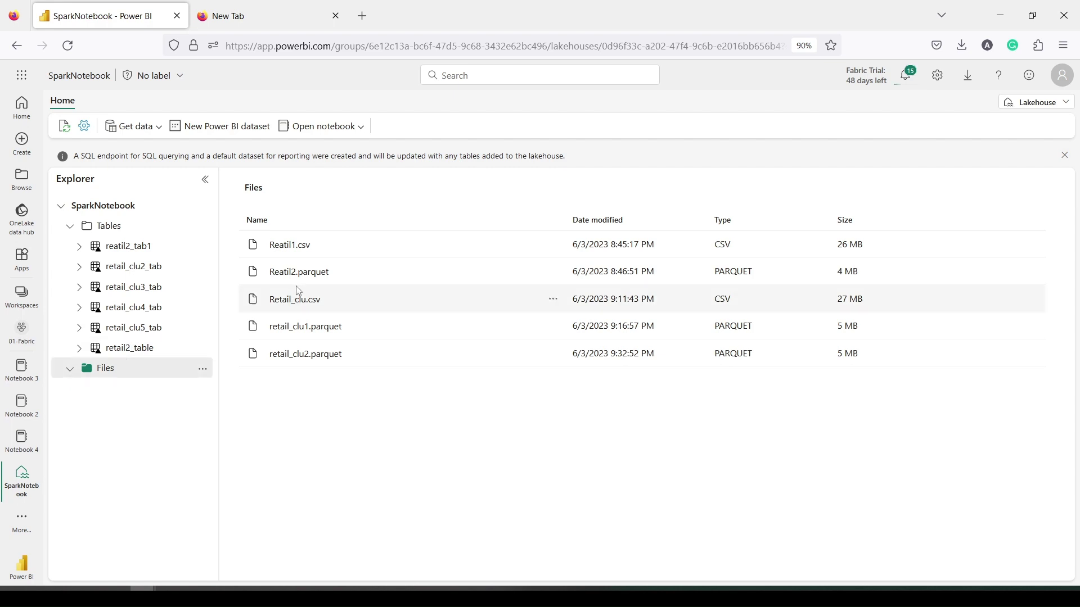
click(321, 127)
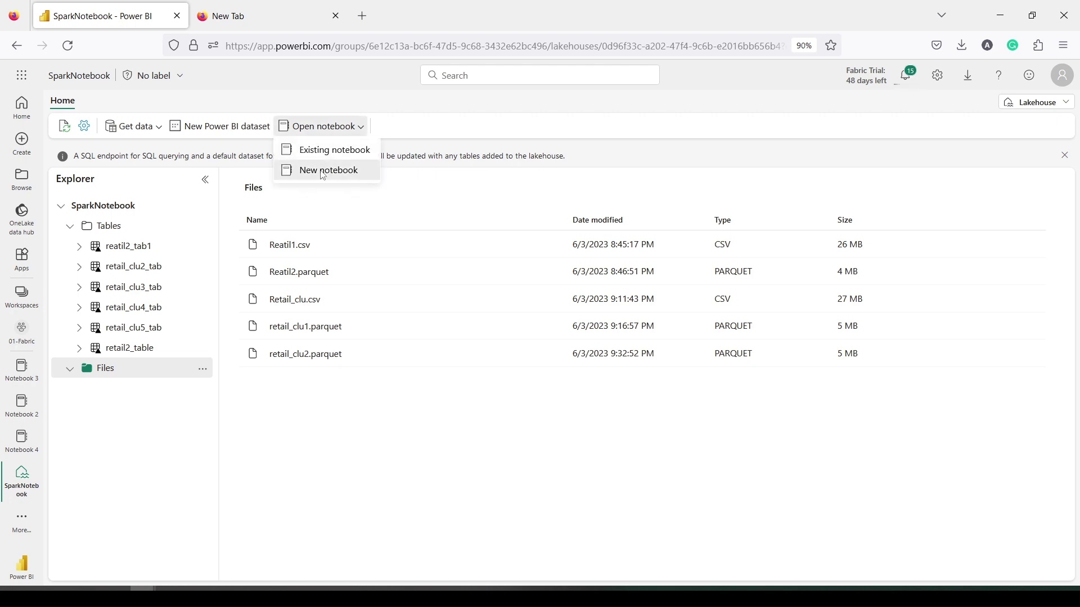
click(322, 167)
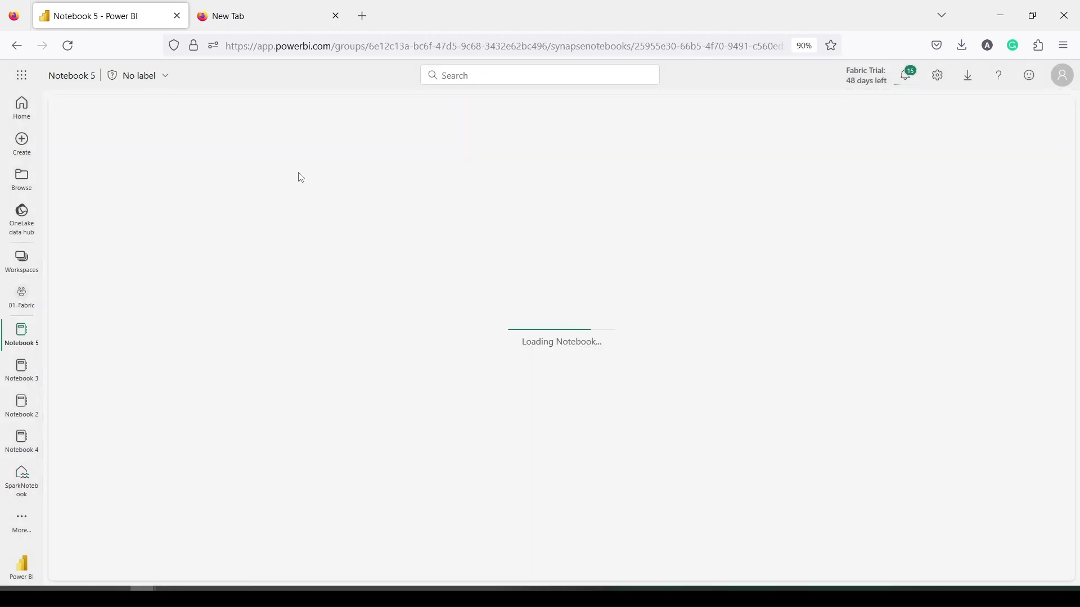
Rename the new notebook as Clustering Spark.
click(75, 82)
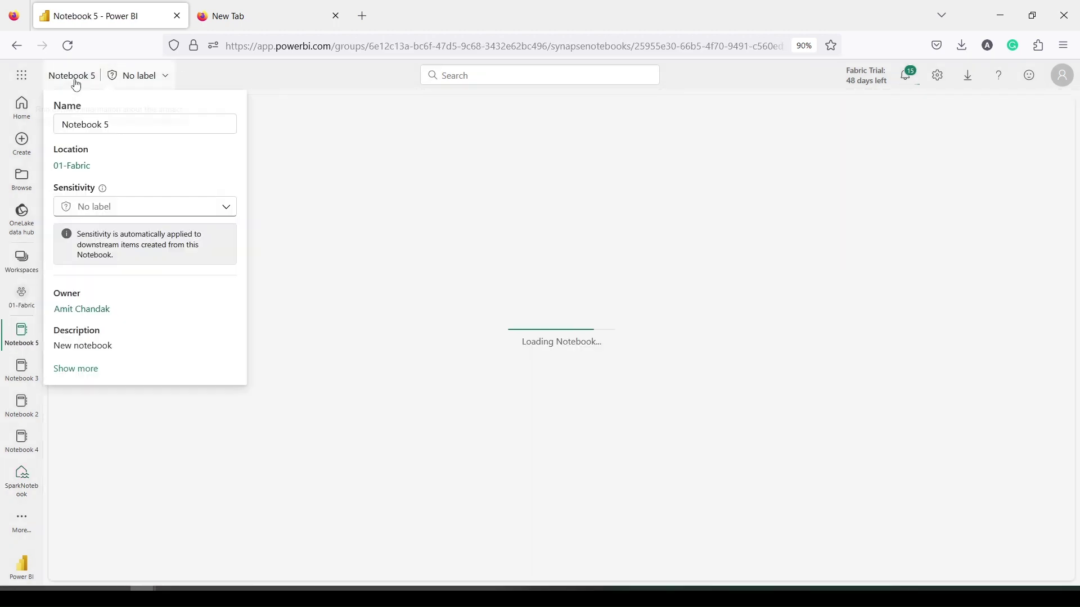
triple_click(104, 125)
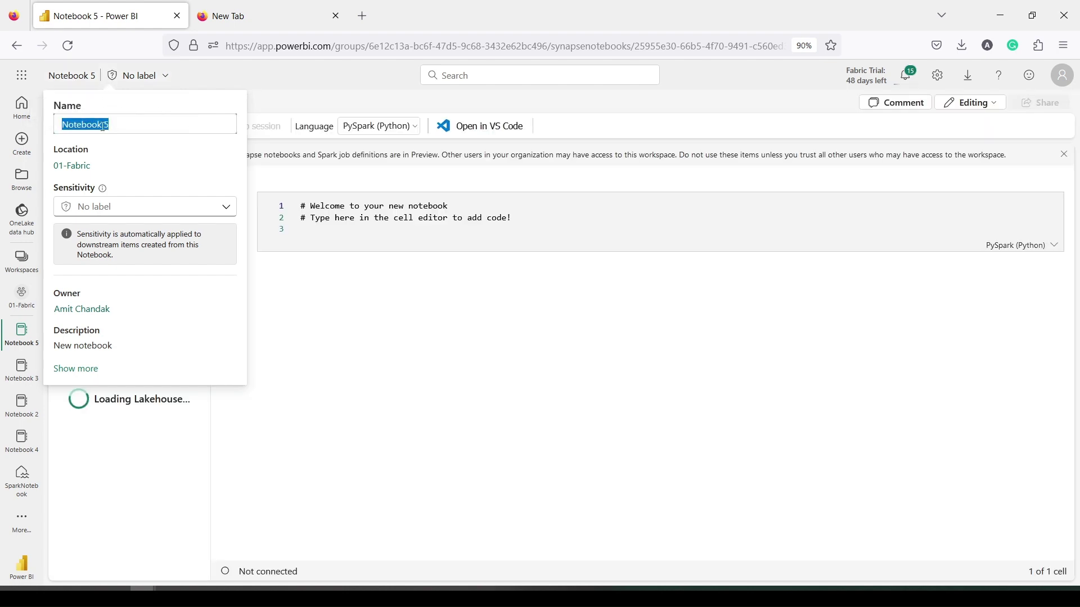
text(Clus)
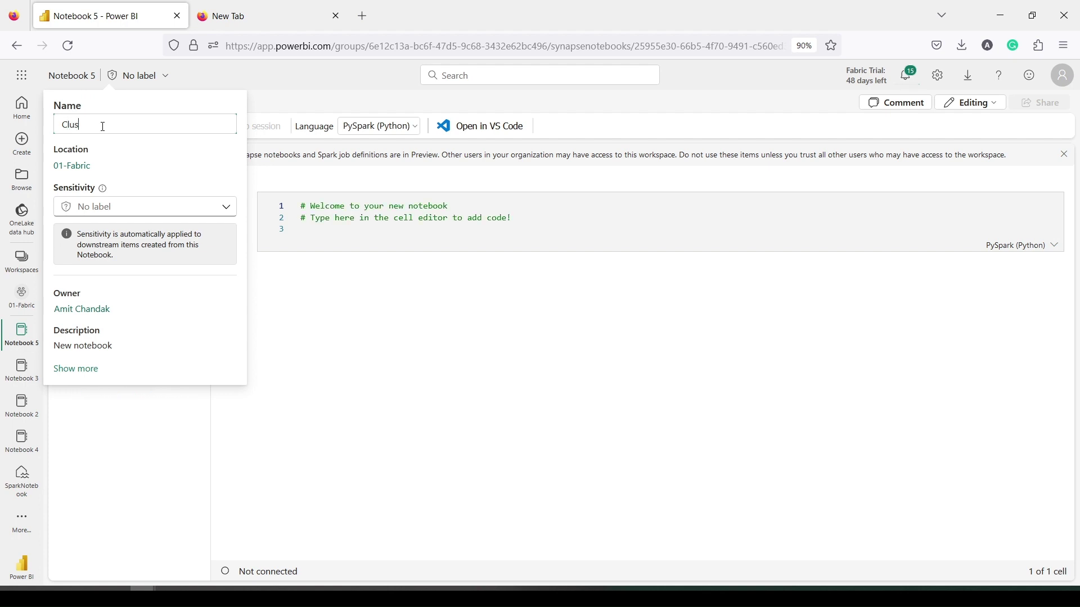
text(tering Spark)
click(74, 84)
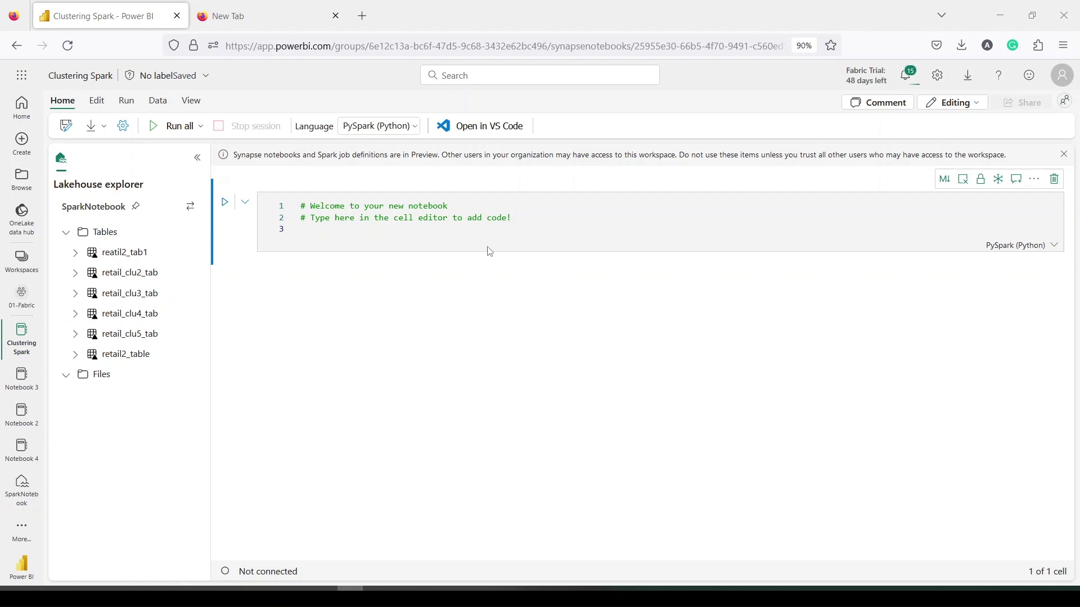
Enter "import padans as pd" on line 3 of the first cell and reject the external changes to the notebook.
click(457, 234)
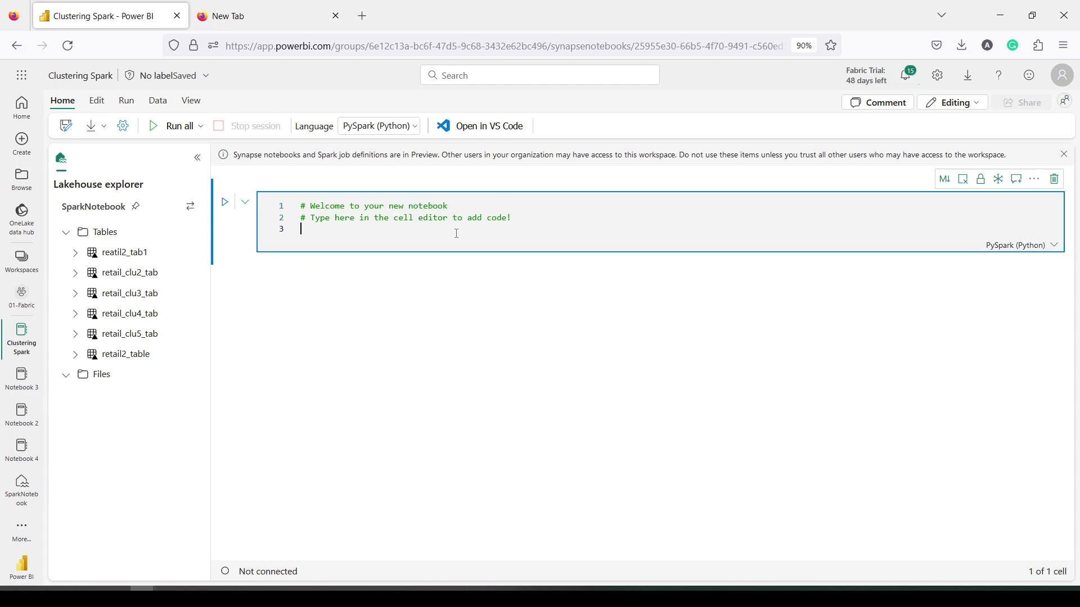
text(import padans )
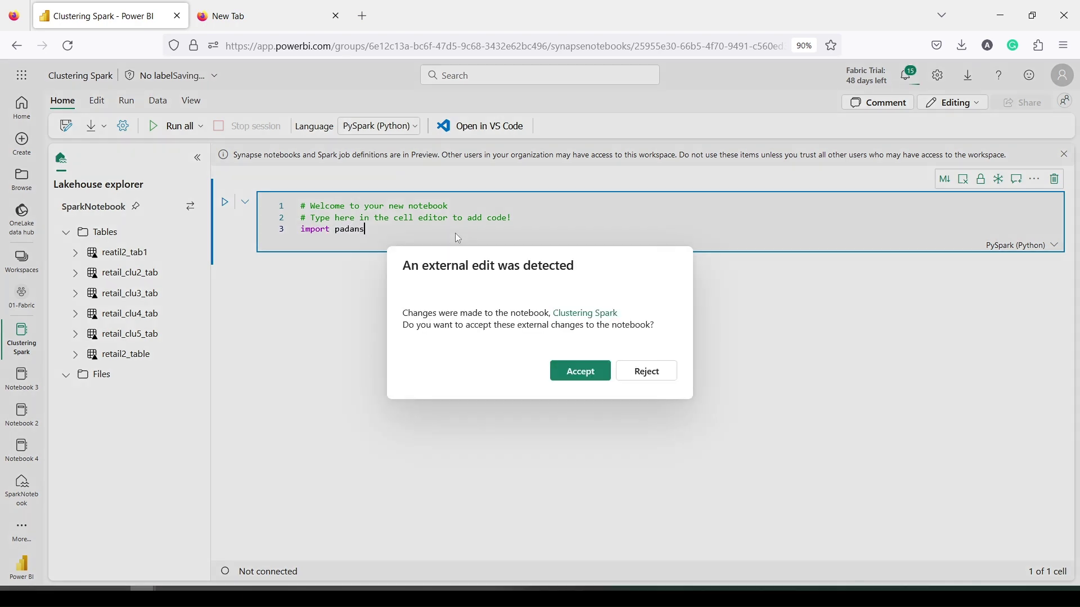
text(as pd)
click(641, 377)
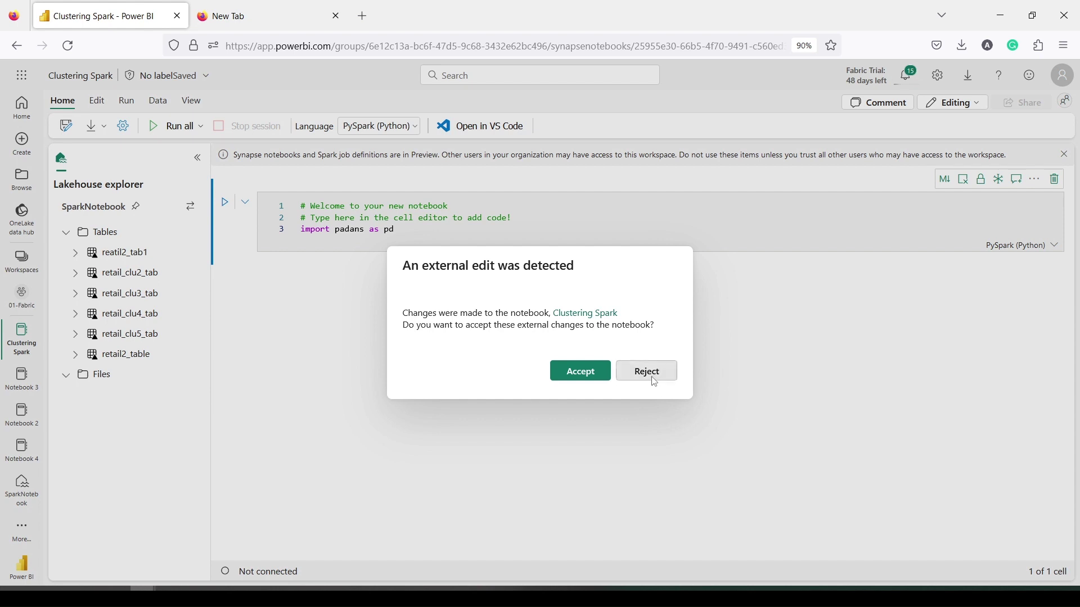
click(649, 375)
Replace the import line in the first cell with "import pandas as pd" and "from sklearn.cluster import KMeans" on separate lines.
click(364, 229)
click(403, 231)
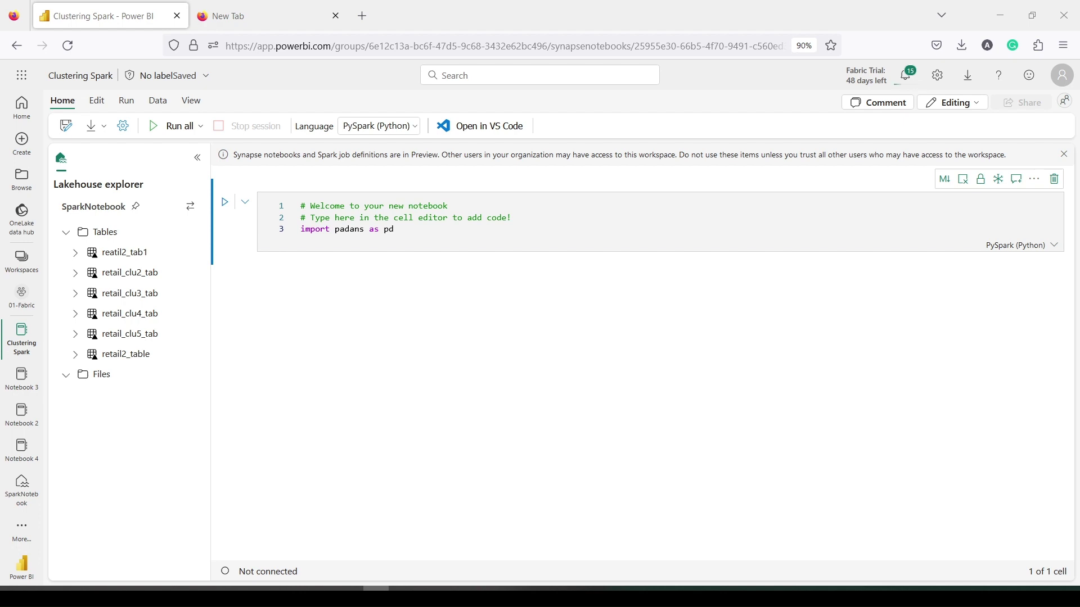
drag(395, 230, 301, 229)
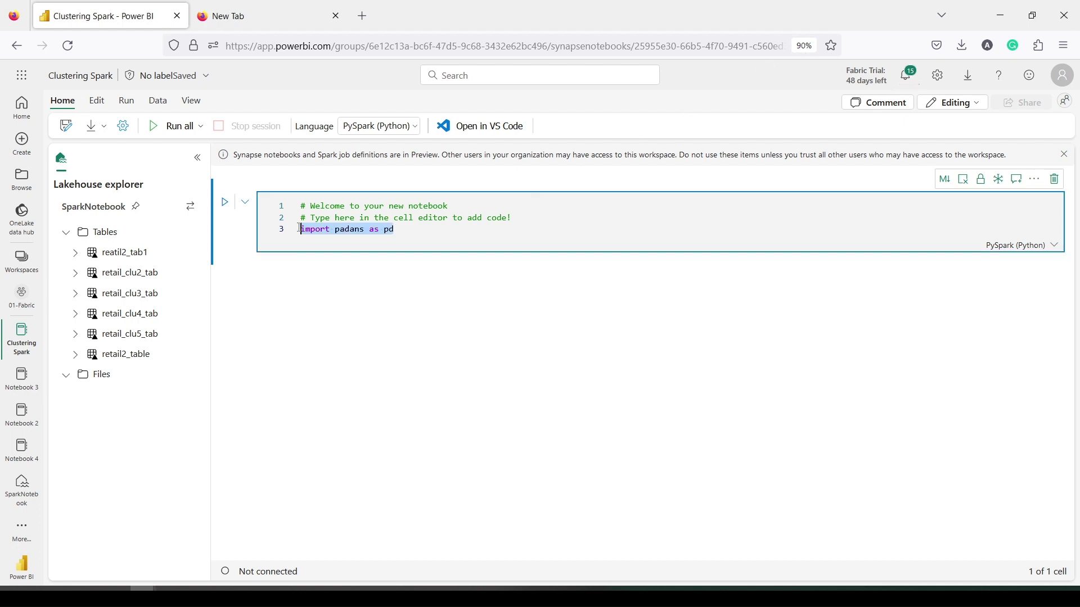
text(import pandas as pd from sklearn.cluster import KMeans)
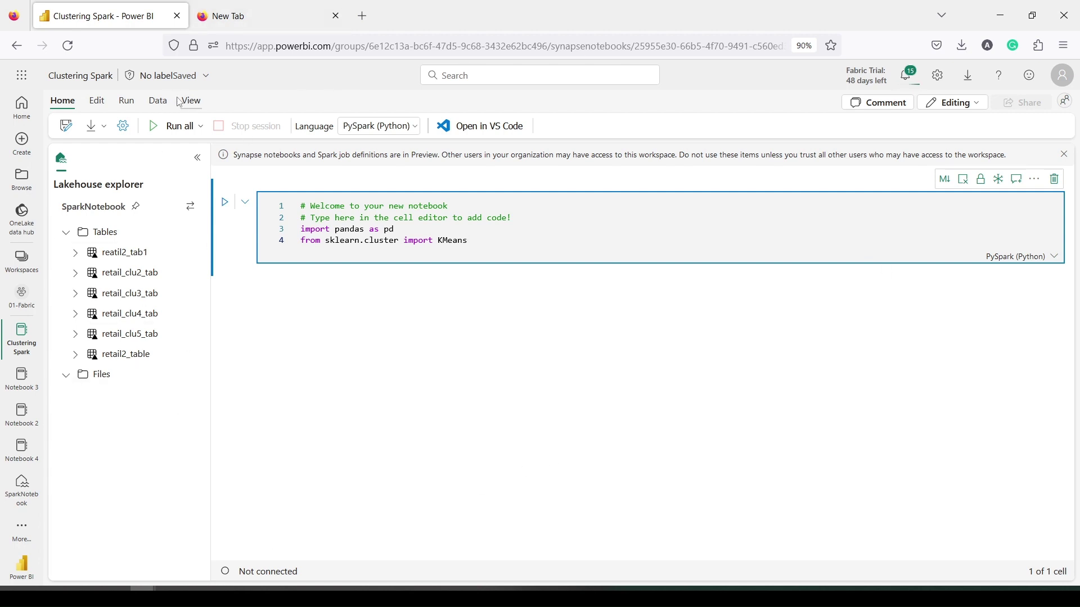
In the second browser tab, load Power BI and open the SparkNotebook lakehouse from the 01-Fabric workspace.
click(218, 25)
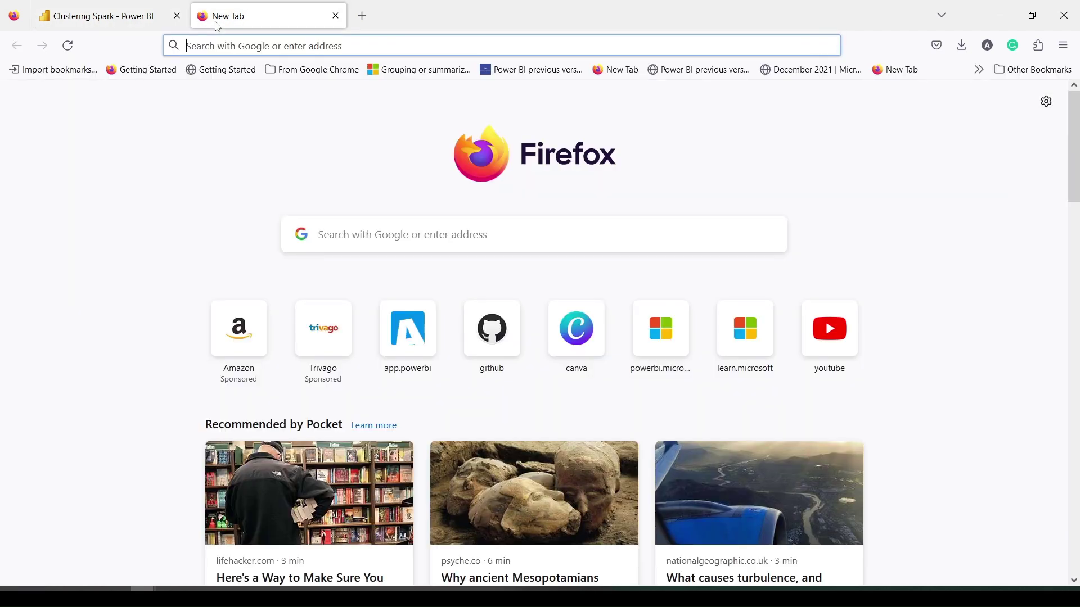
text(a)
key(Return)
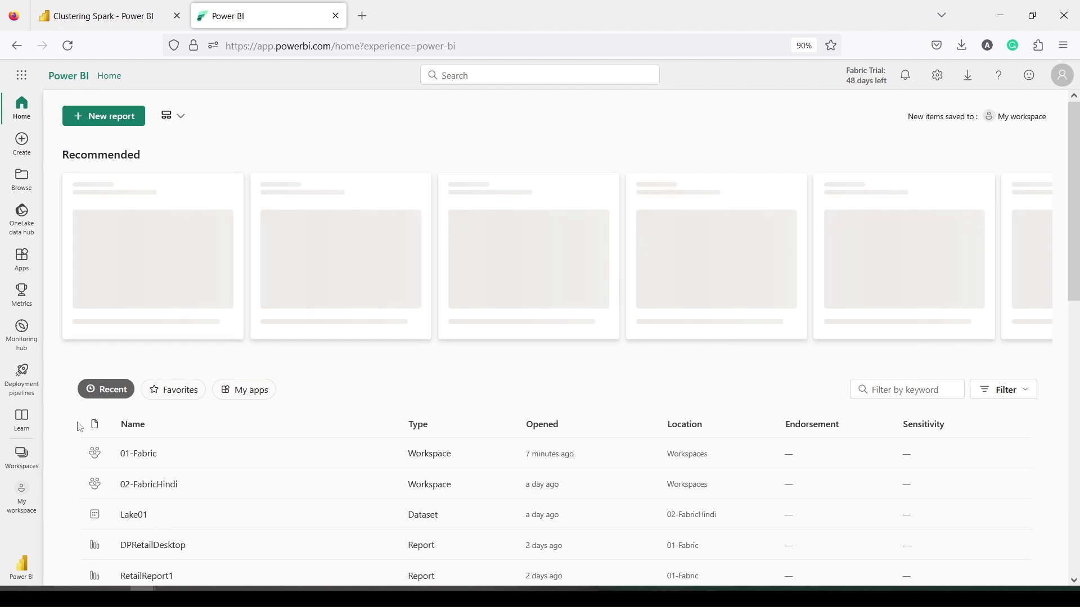
scroll(80, 427, down, 5)
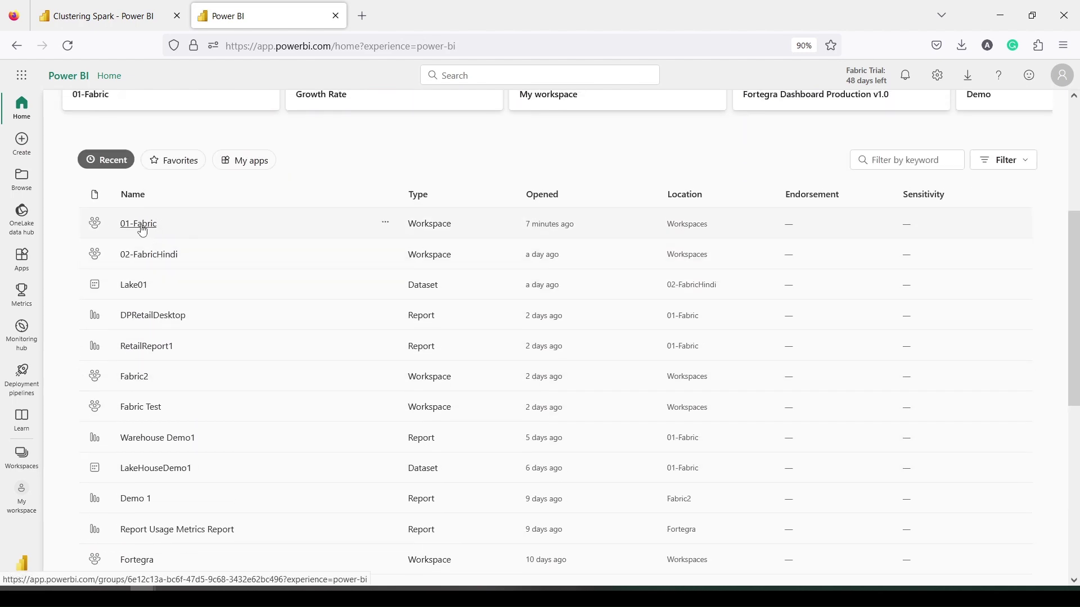
click(139, 224)
scroll(144, 309, down, 10)
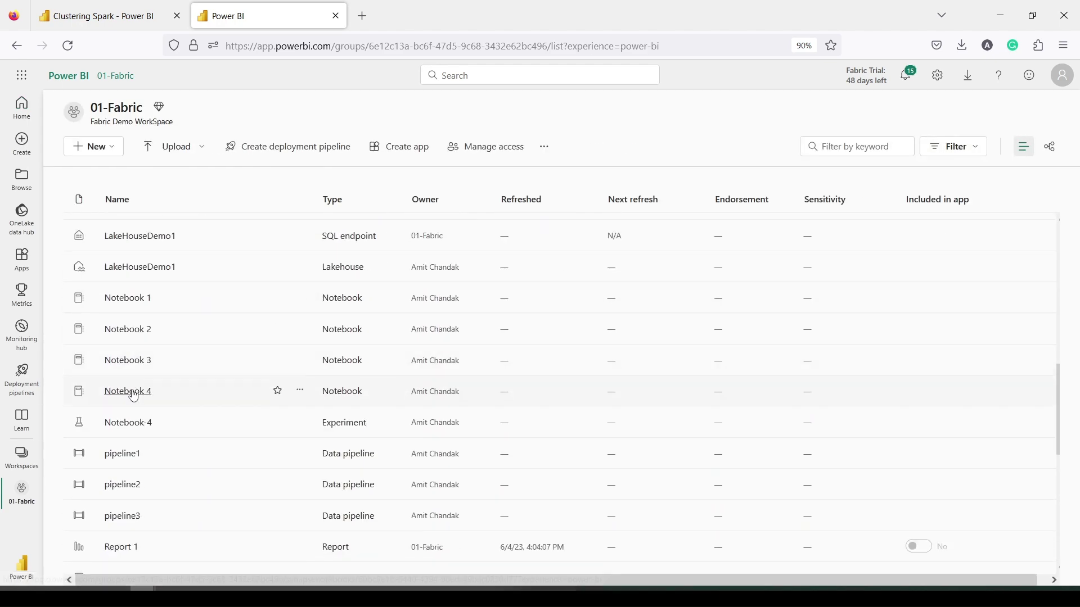
scroll(140, 306, down, 5)
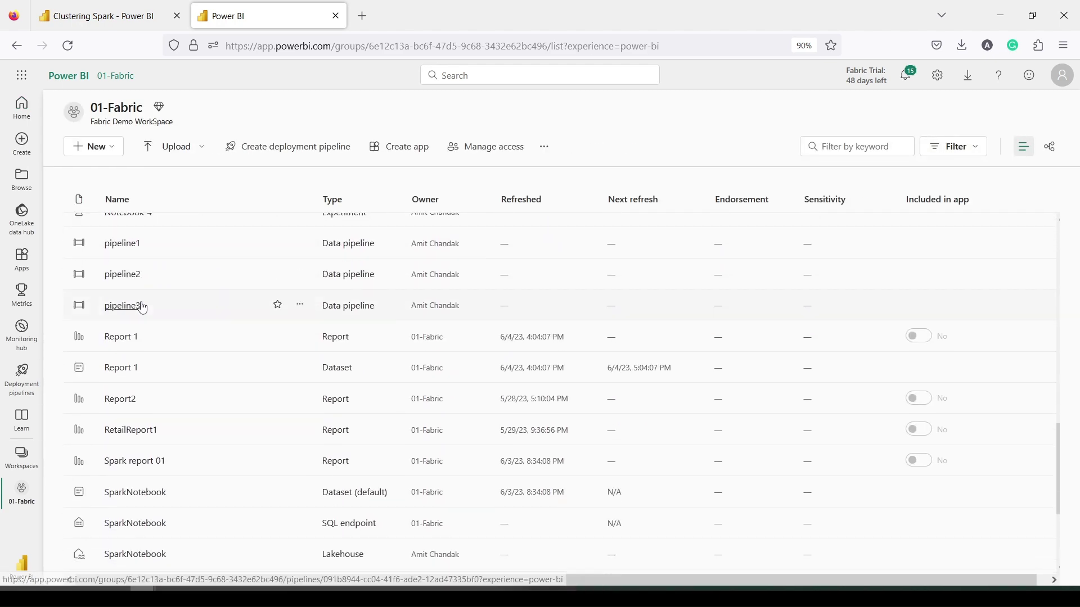
scroll(143, 309, down, 3)
click(136, 416)
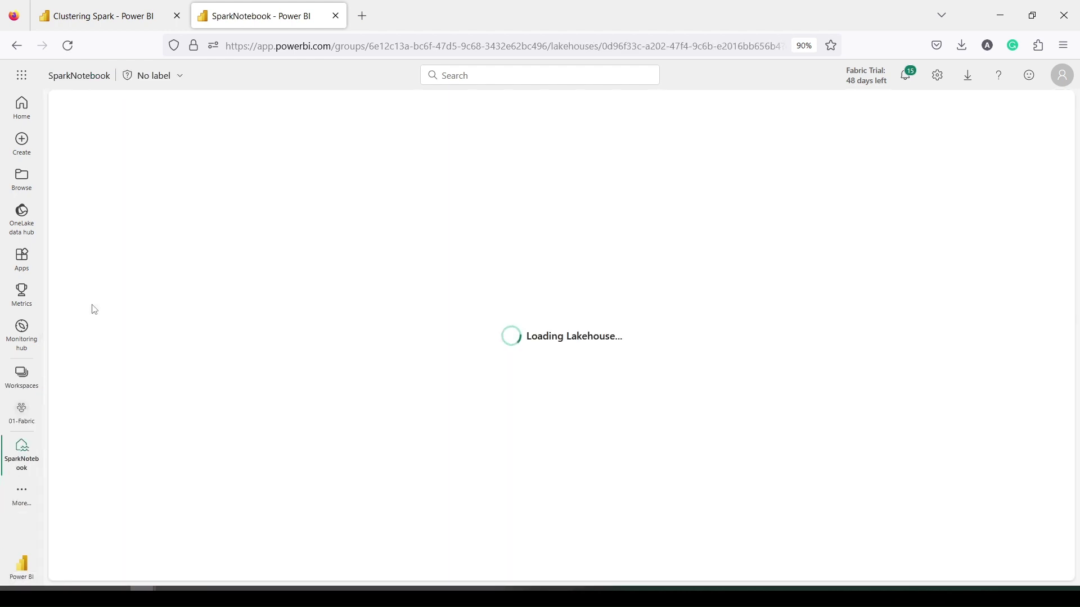
Show the properties of Reatil1.csv in the lakehouse's Files folder and copy its ABFS path.
click(108, 375)
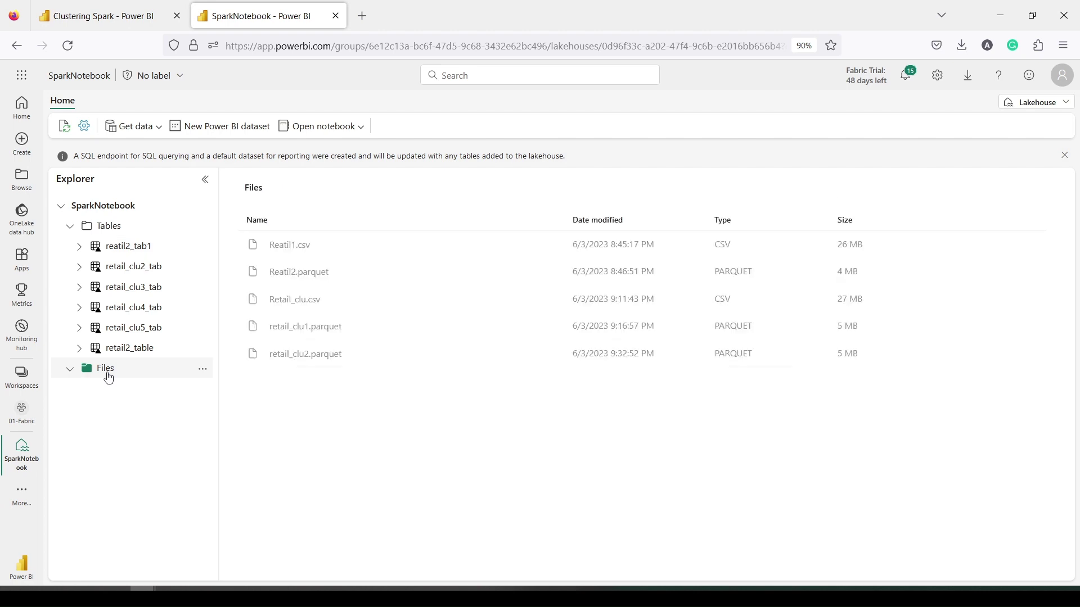
right_click(300, 248)
click(340, 340)
click(1049, 394)
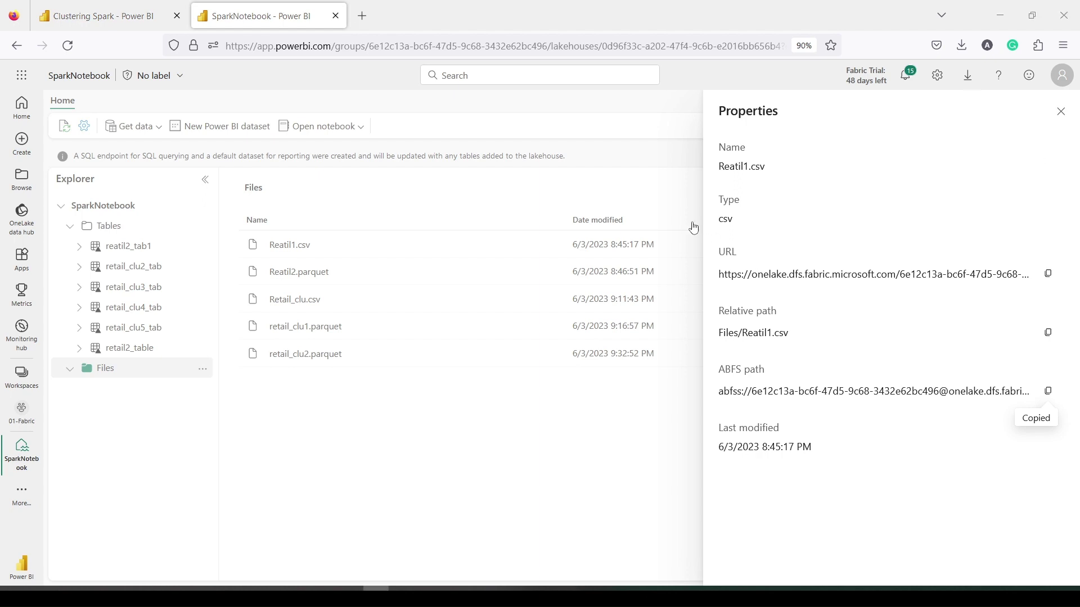
In the Clustering Spark notebook, add code that reads Reatil1.csv from its ABFS path with data = pd.read_csv and calls display(data).
click(112, 17)
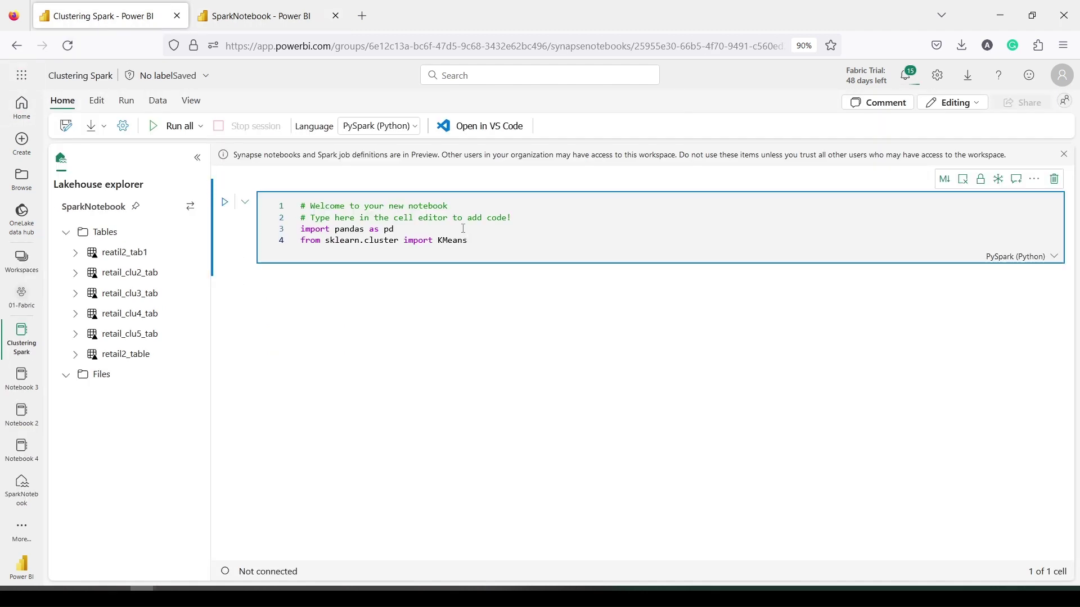
key(Return)
key(ctrl+v)
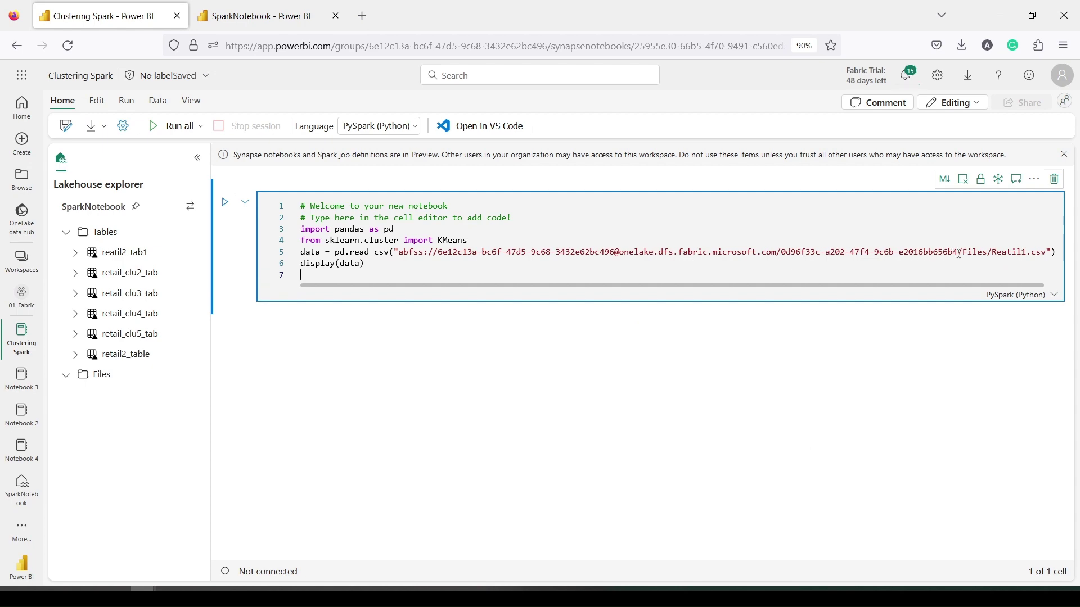
click(270, 17)
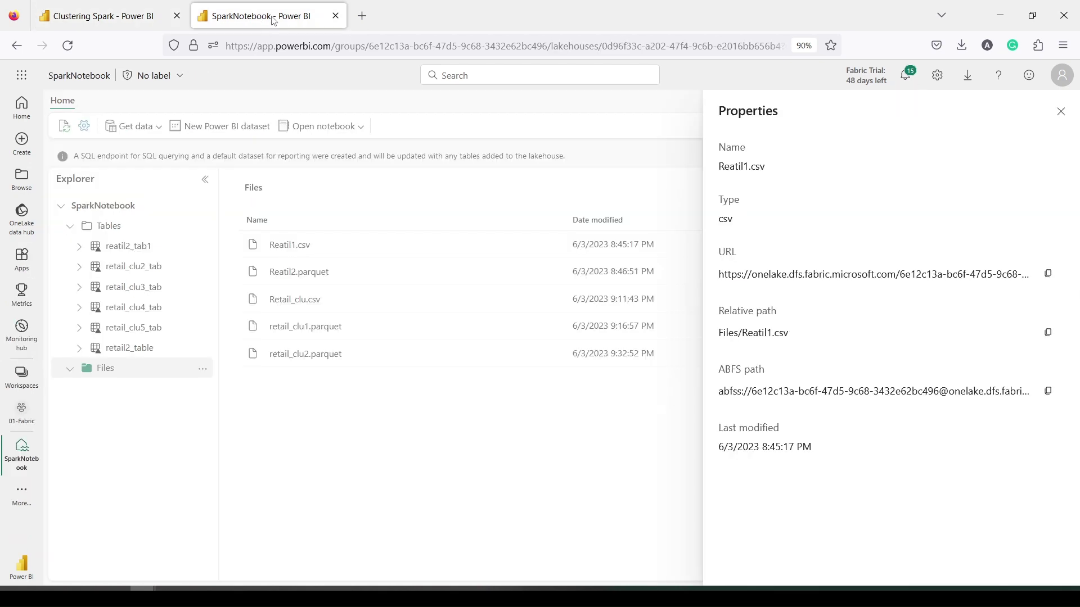
click(1049, 392)
click(102, 16)
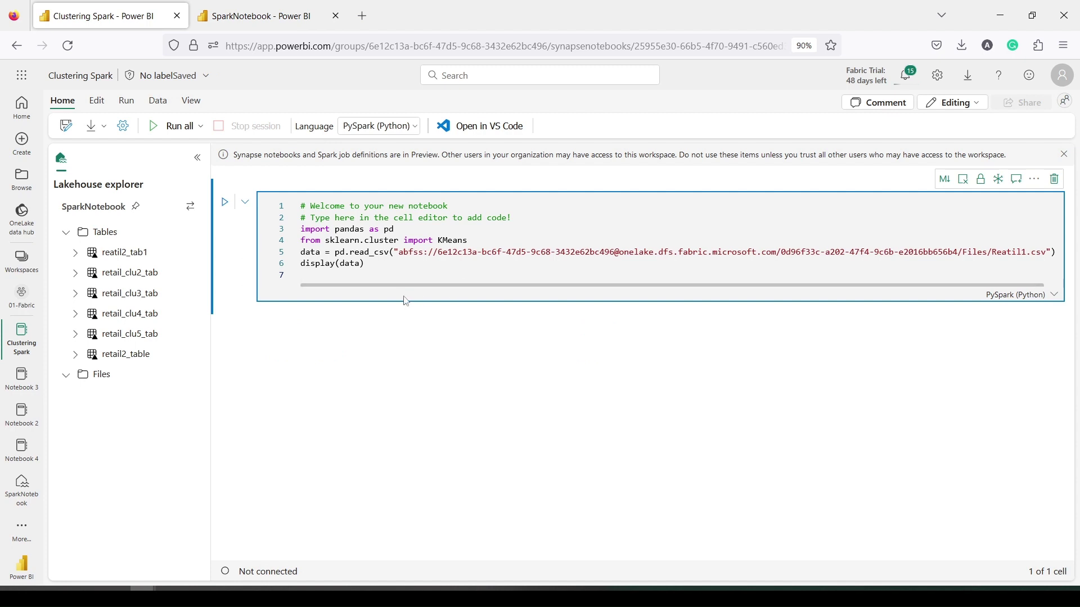
key(ctrl+v)
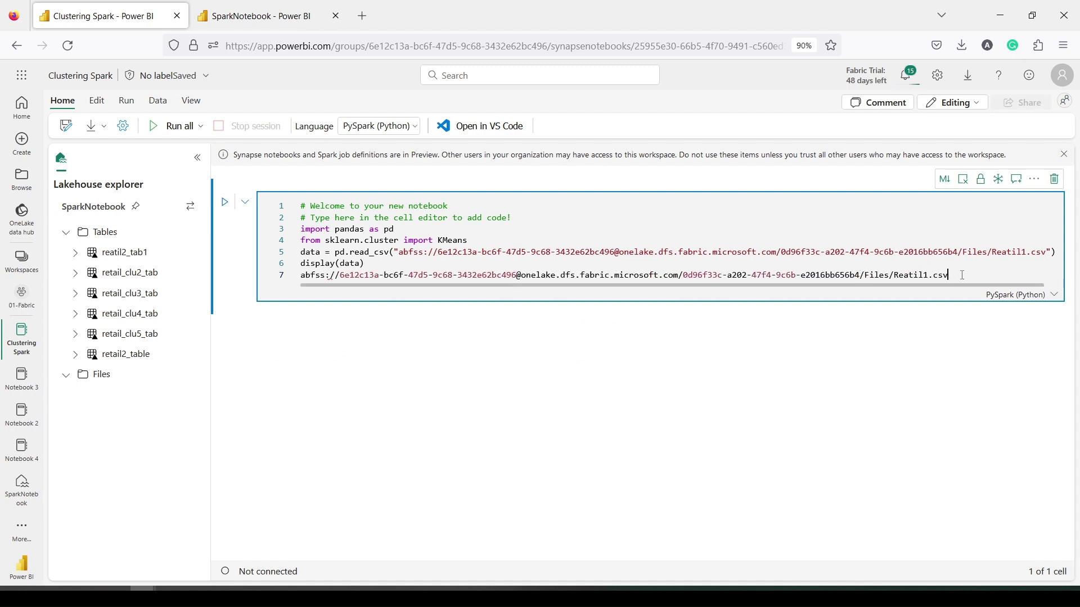
drag(955, 275, 276, 277)
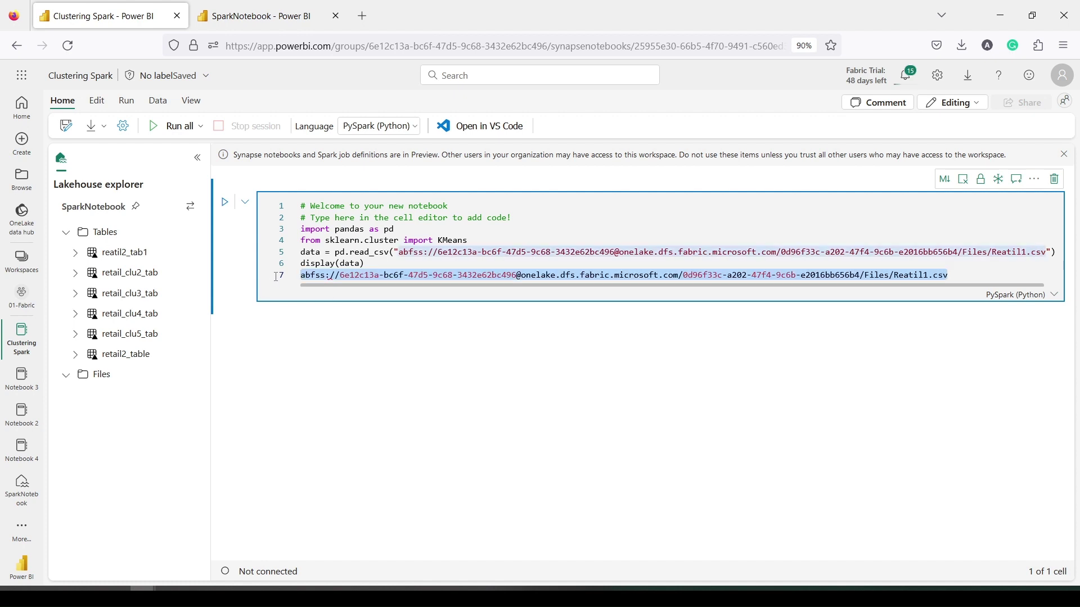
key(BackSpace)
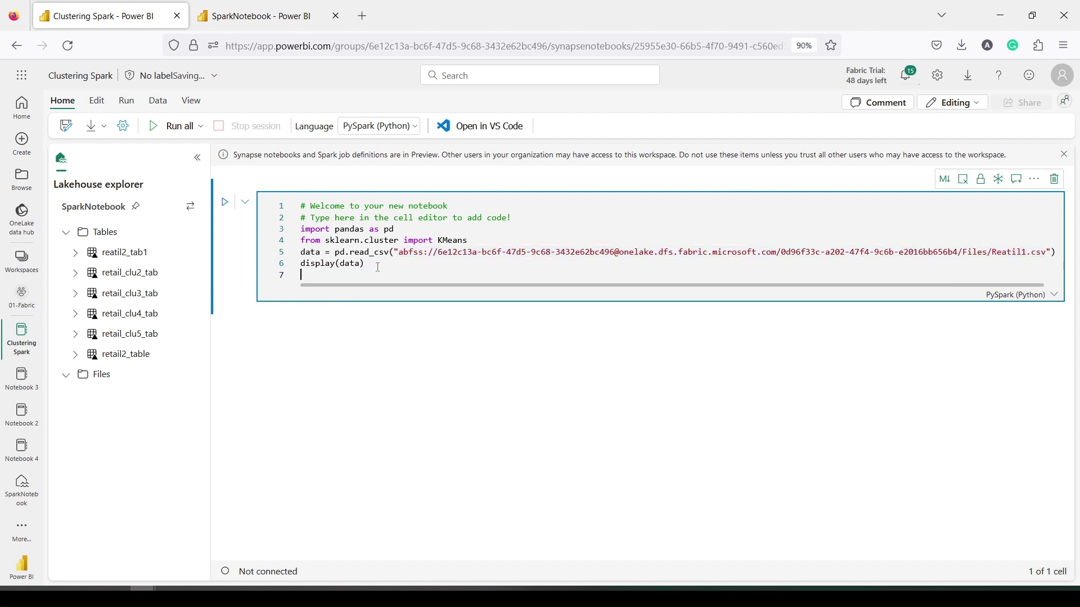
Add an empty code cell below the first cell, then run the first cell and view the displayed data table.
double_click(352, 264)
click(376, 266)
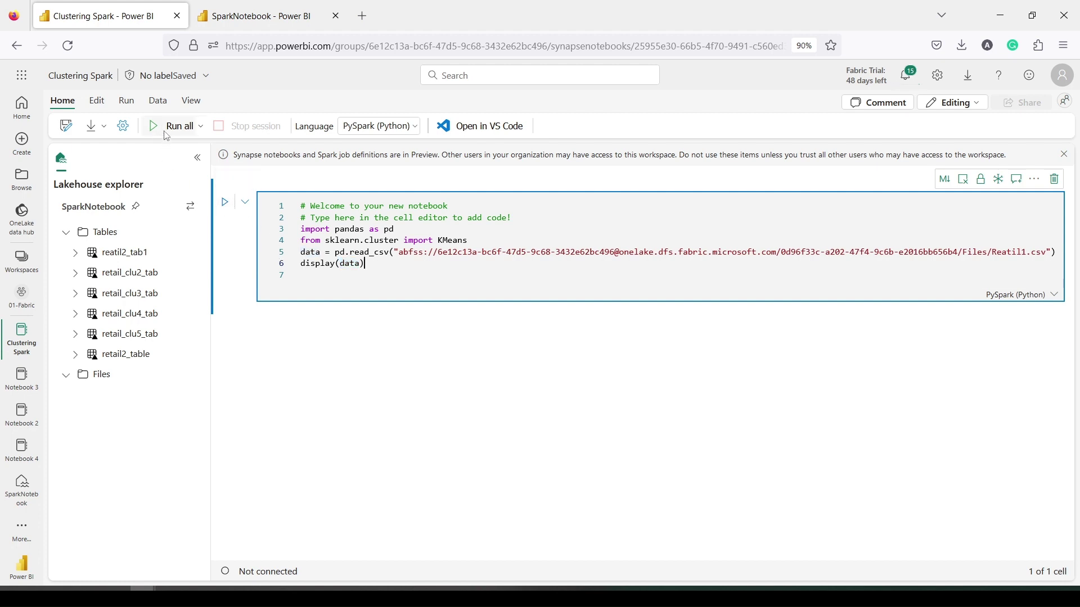
click(281, 316)
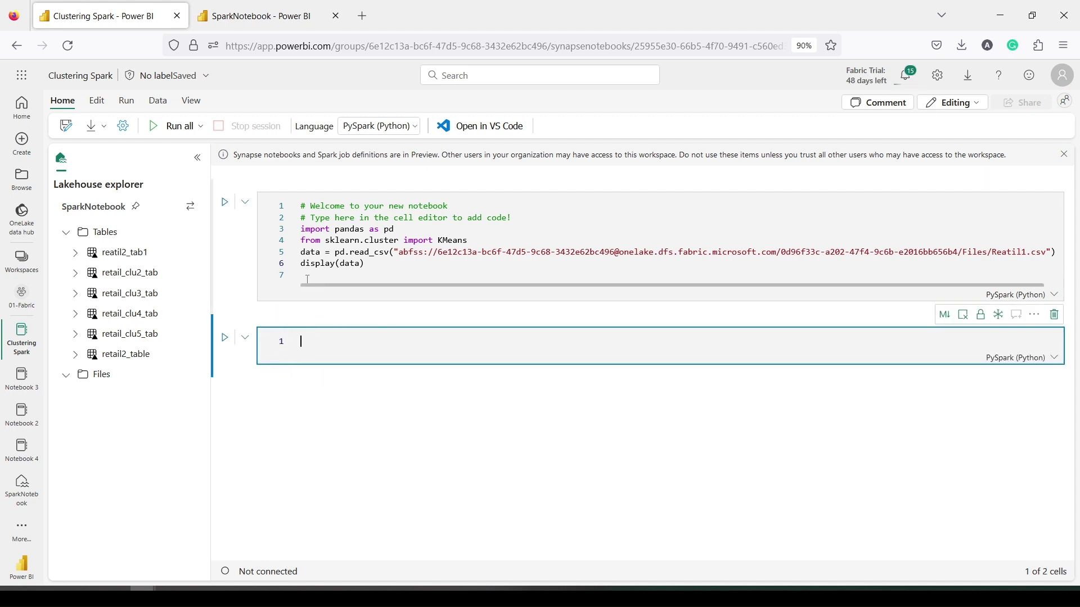
click(220, 203)
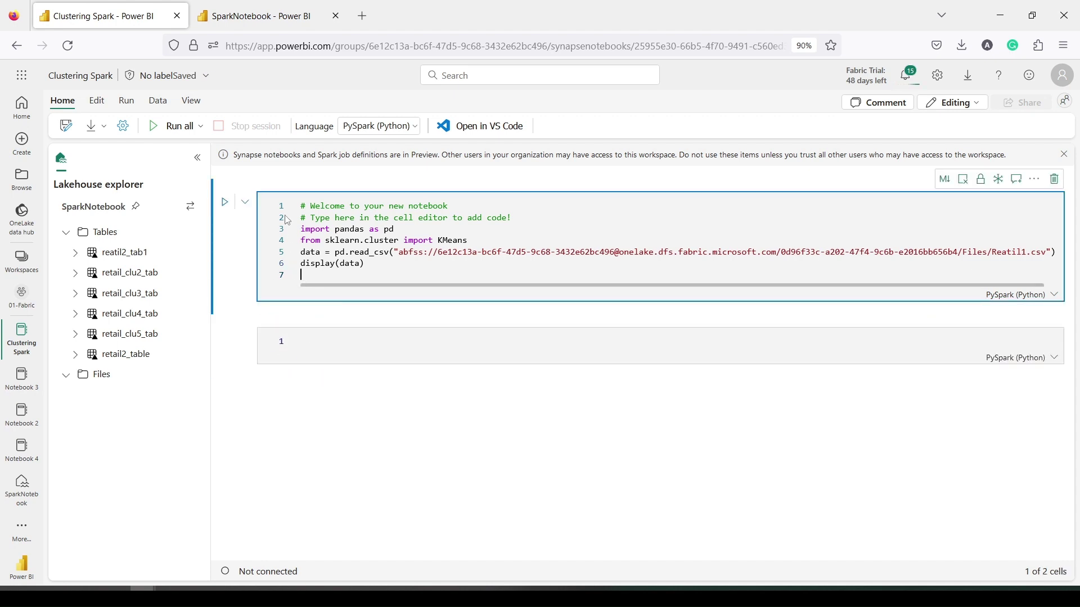
click(226, 207)
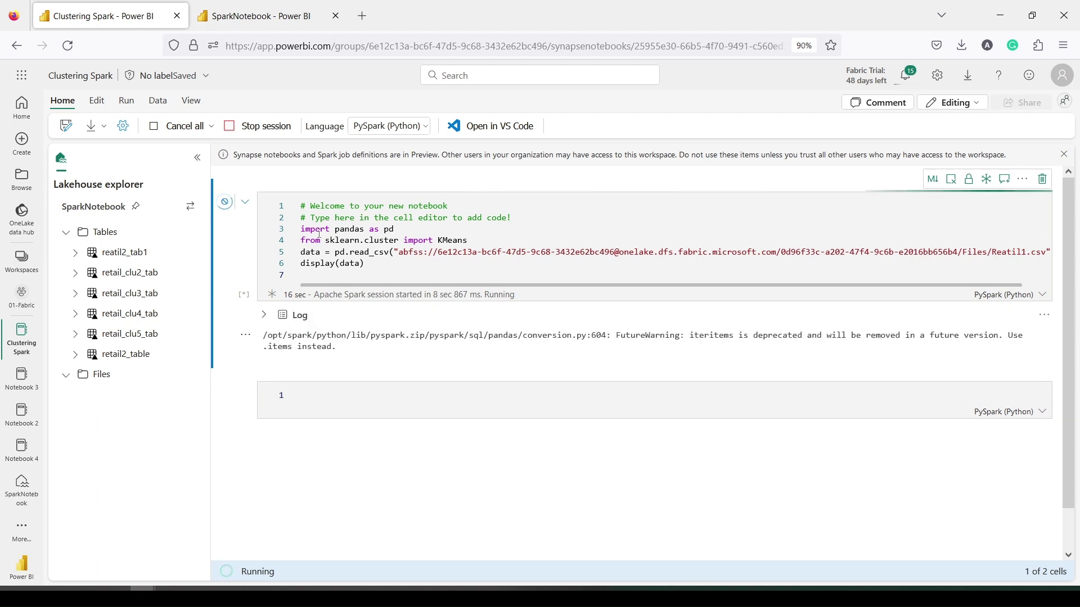
scroll(516, 275, down, 7)
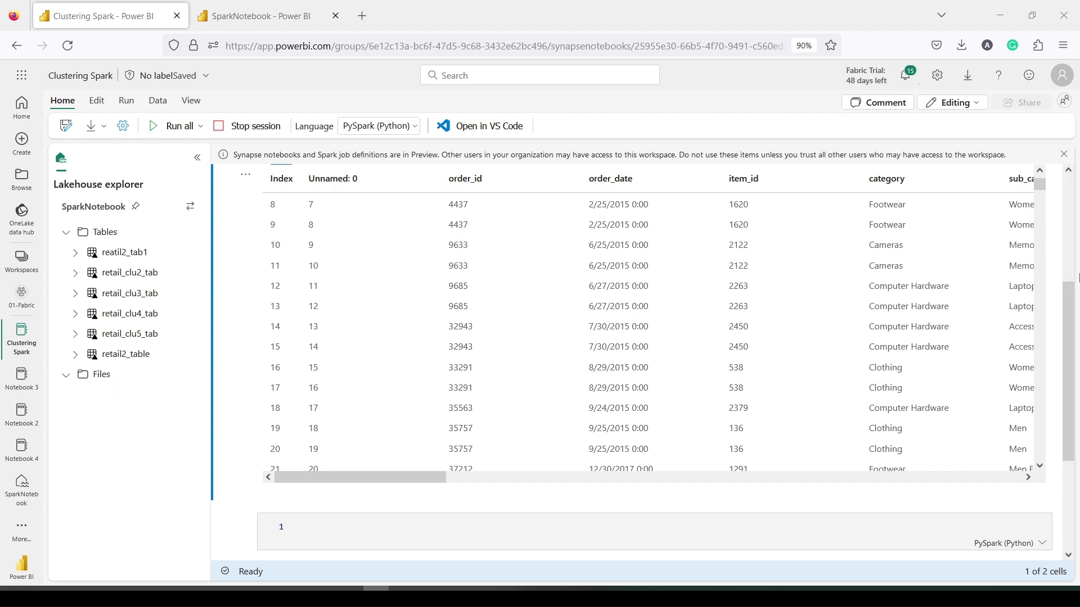
In the empty second cell, add the comment "Select the three columns for clustering" and define columns_for_clustering = ['unit_price', 'discount_percent', 'unit_cost'].
key(ctrl+a)
scroll(952, 292, down, 3)
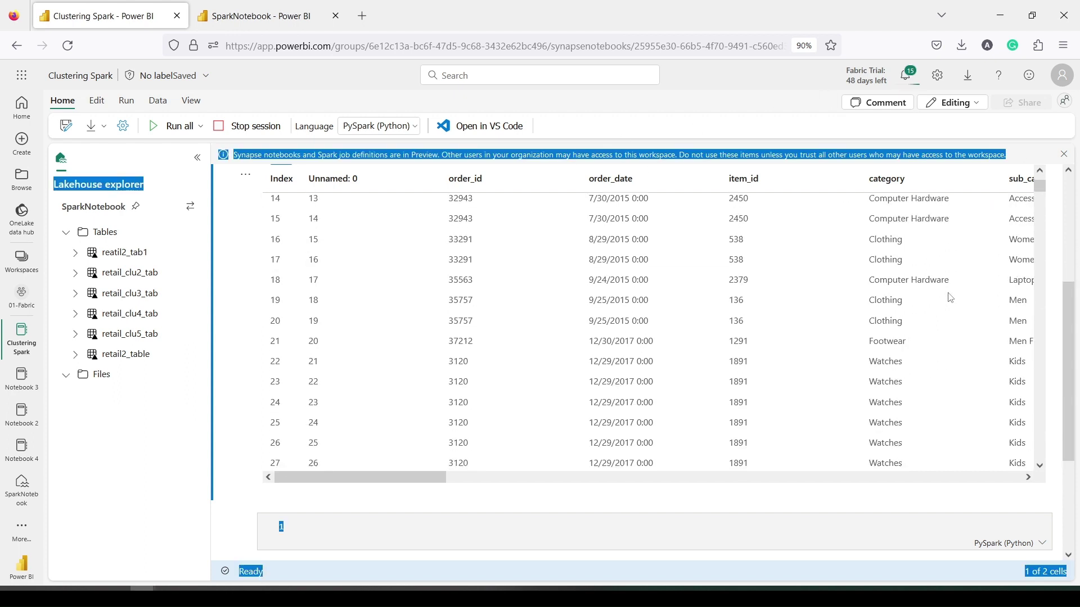
click(455, 532)
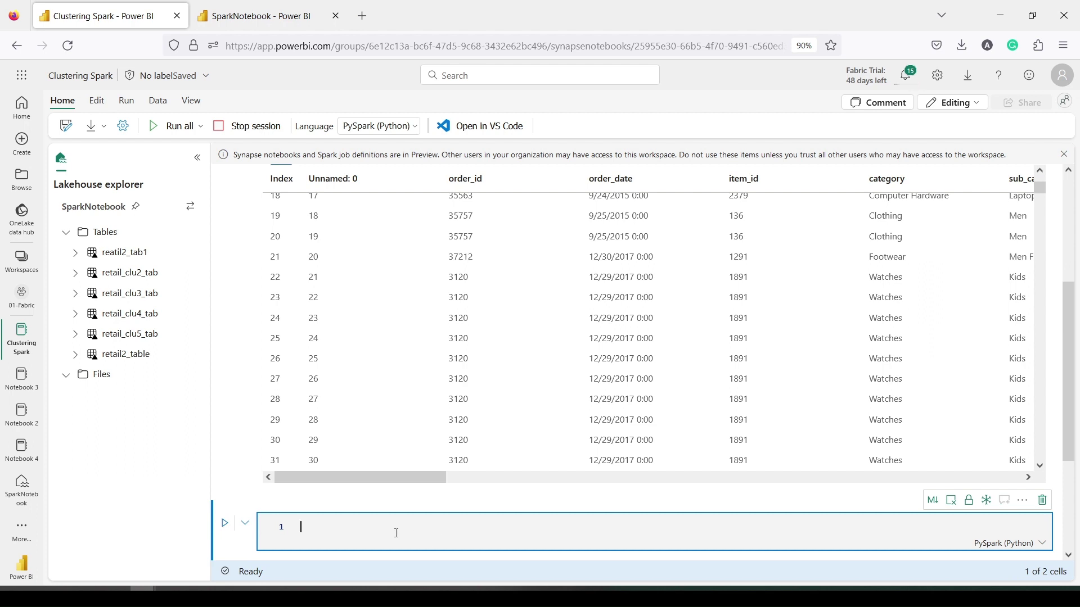
key(Return)
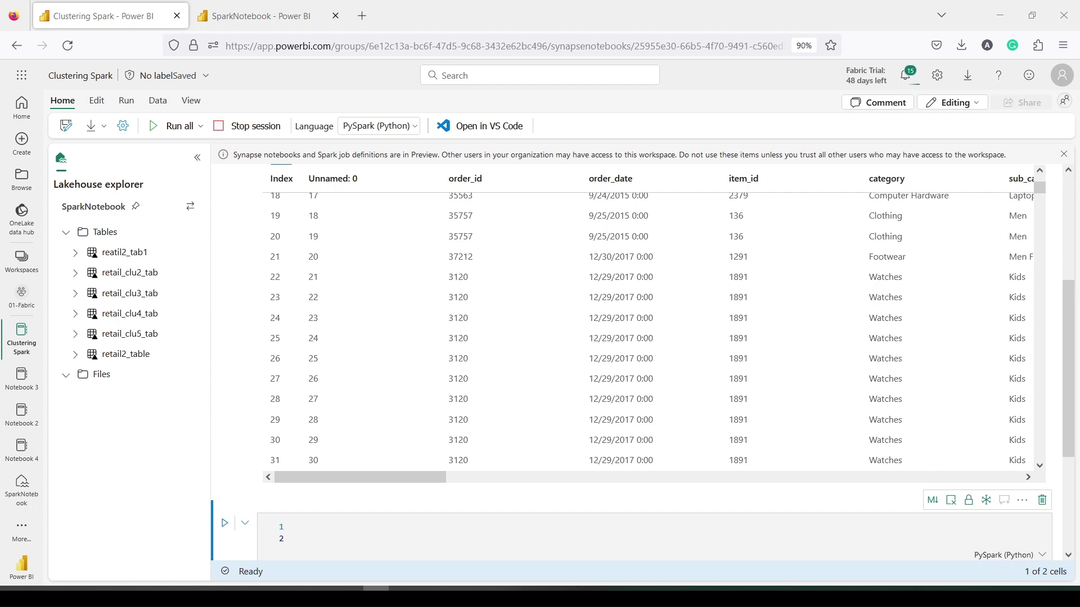
click(405, 532)
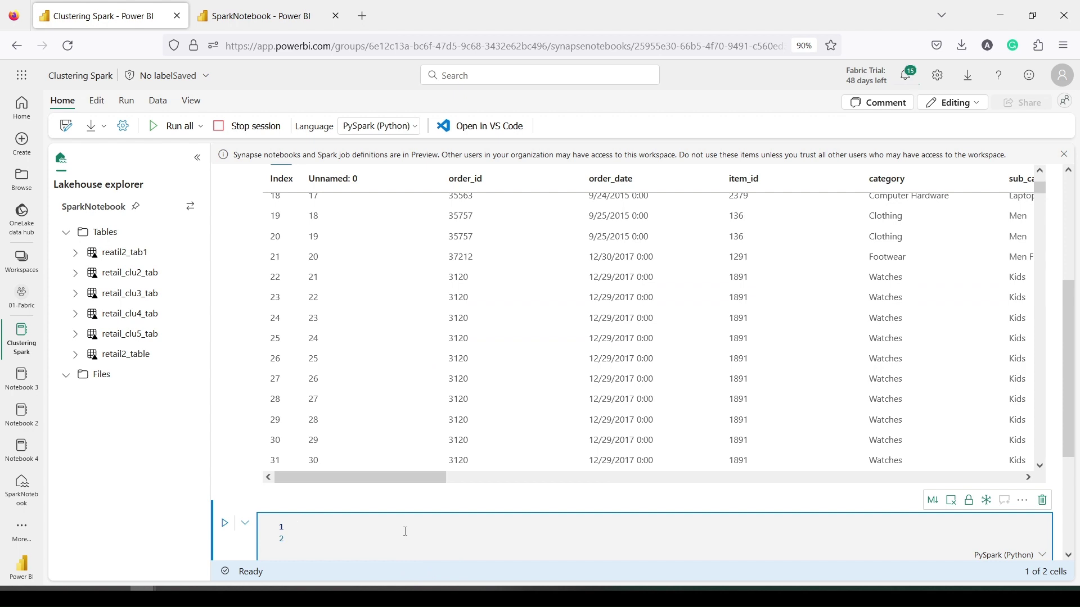
key(ctrl+v)
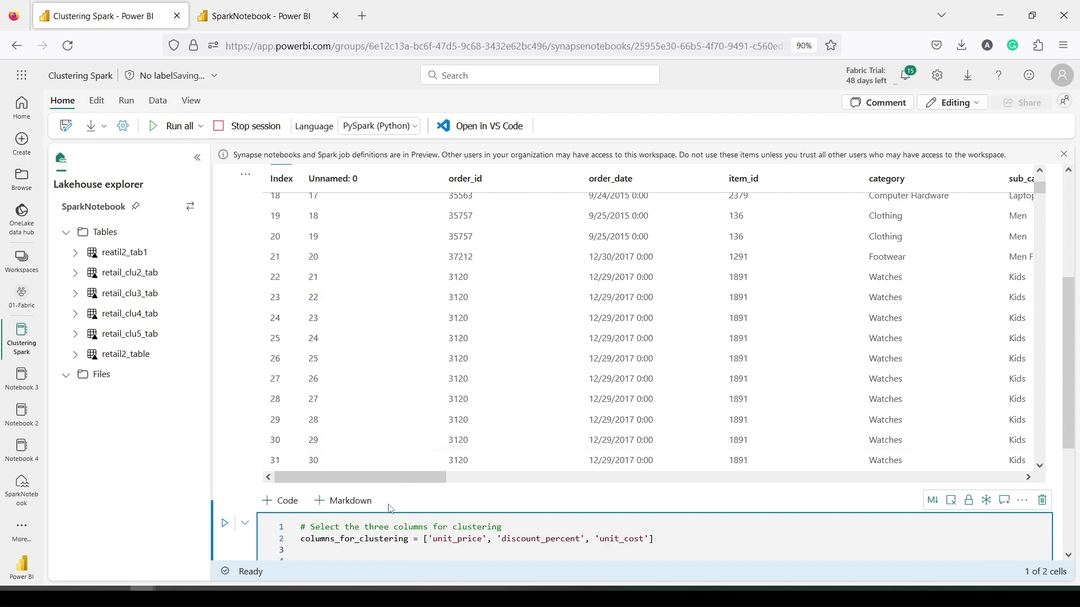
Below the column list, add X = data[columns_for_clustering], kmeans = KMeans(n_clusters=5) and kmeans.fit(X).
drag(403, 483, 689, 468)
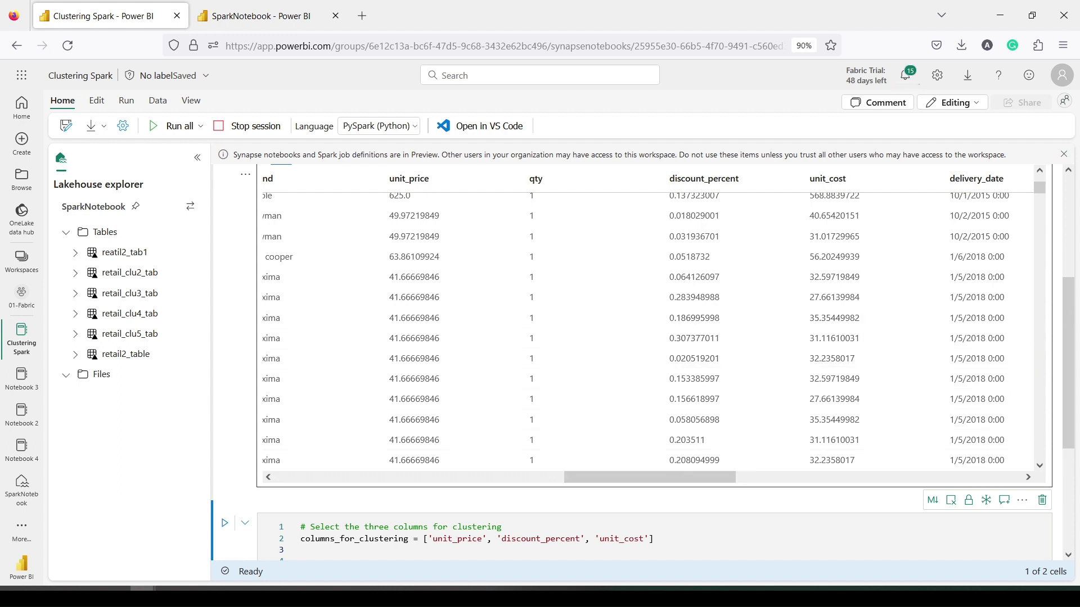
scroll(1073, 343, down, 1)
scroll(1073, 343, down, 2)
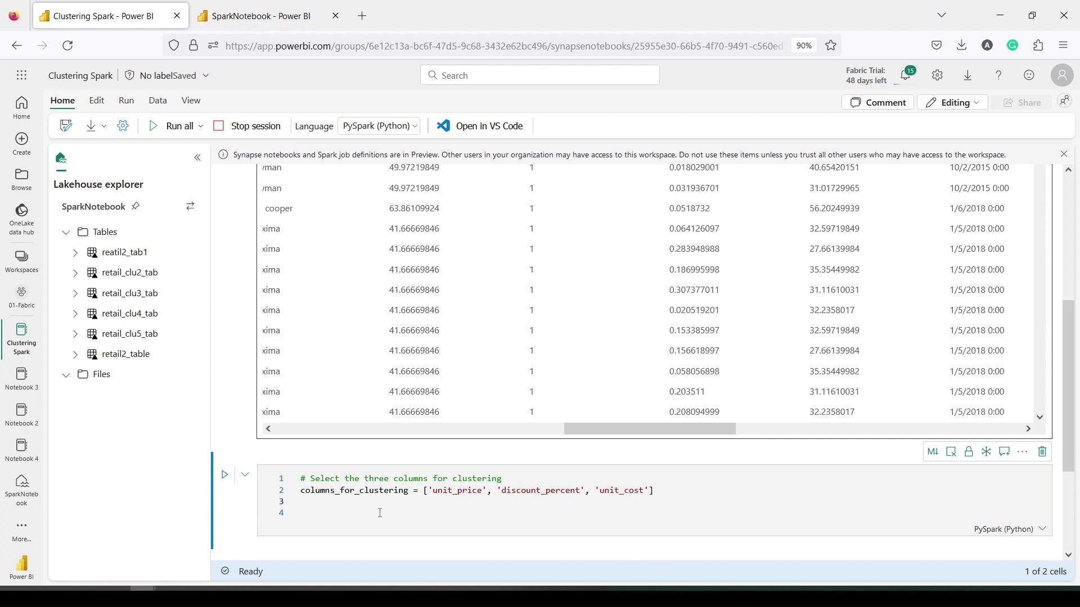
click(309, 502)
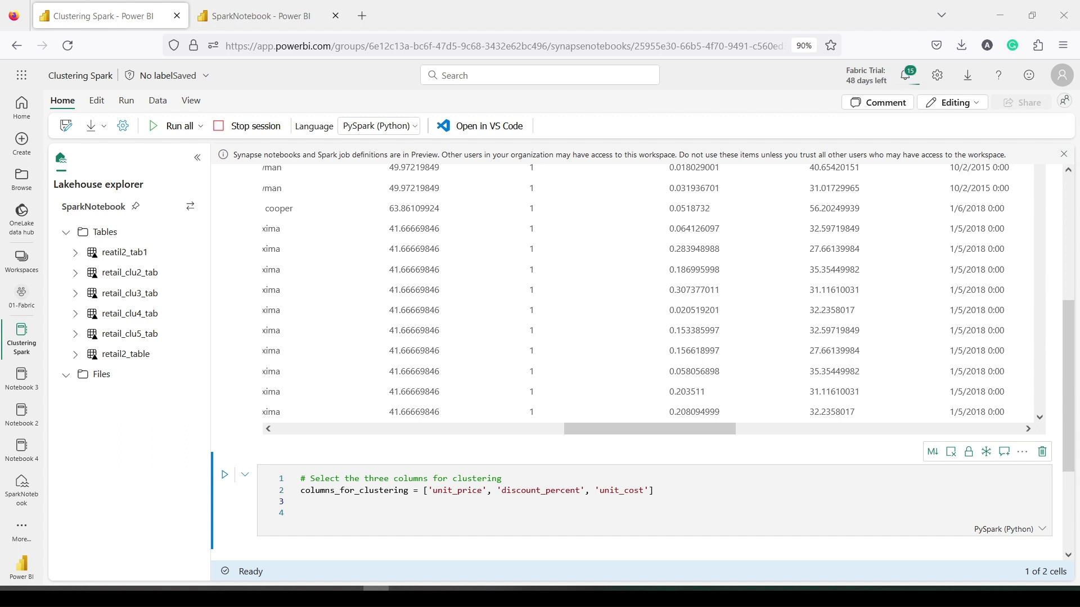
click(349, 505)
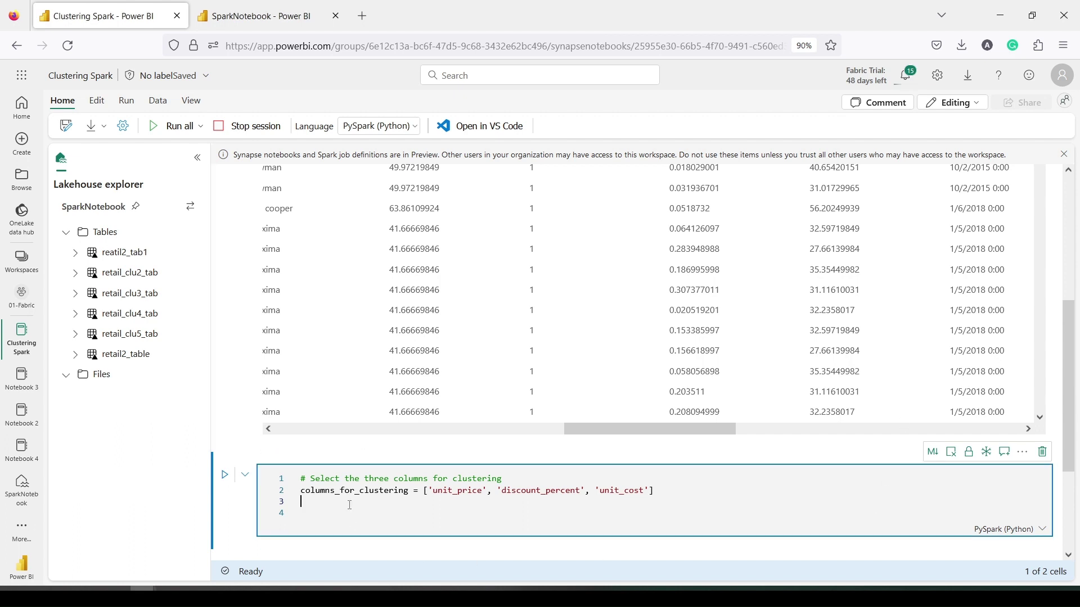
key(ctrl+v)
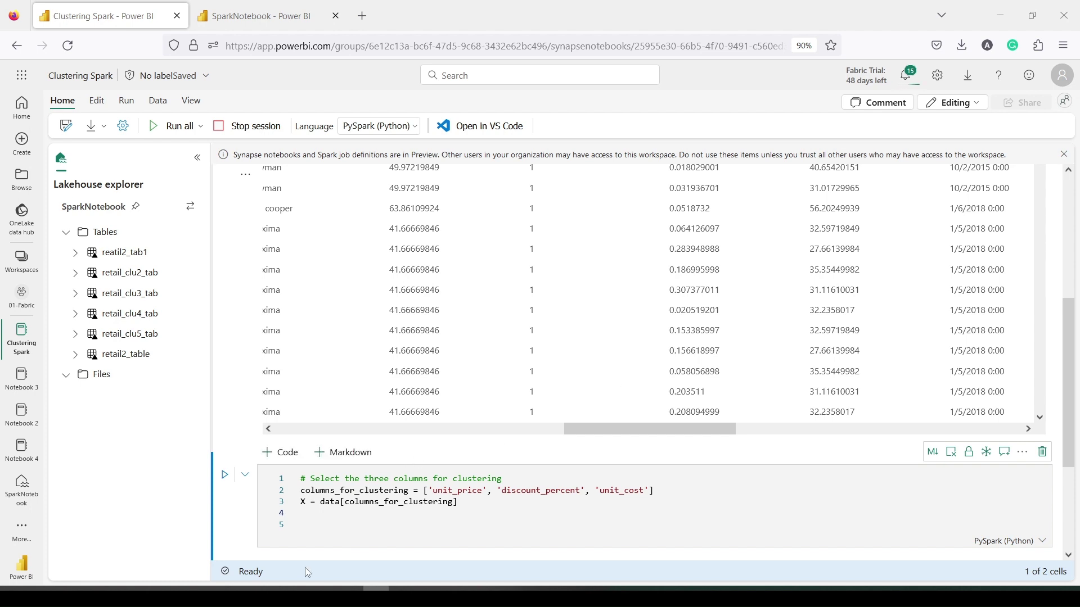
click(306, 512)
key(ctrl+v)
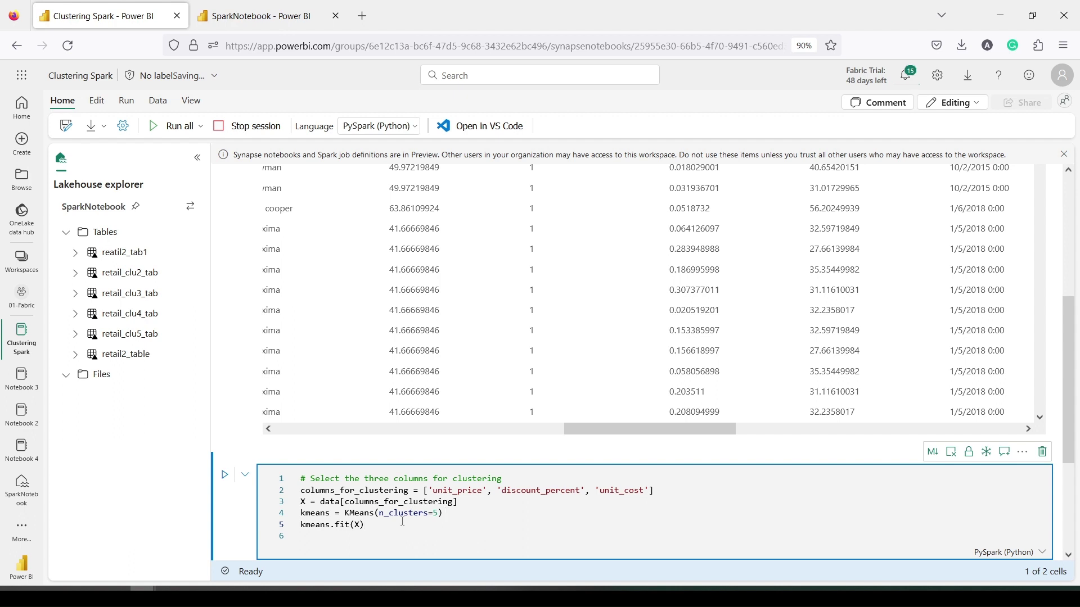
Review the clustering code, highlighting data, columns_for_clustering, its list of three columns and the kmeans.fit(X) line.
click(363, 524)
double_click(392, 501)
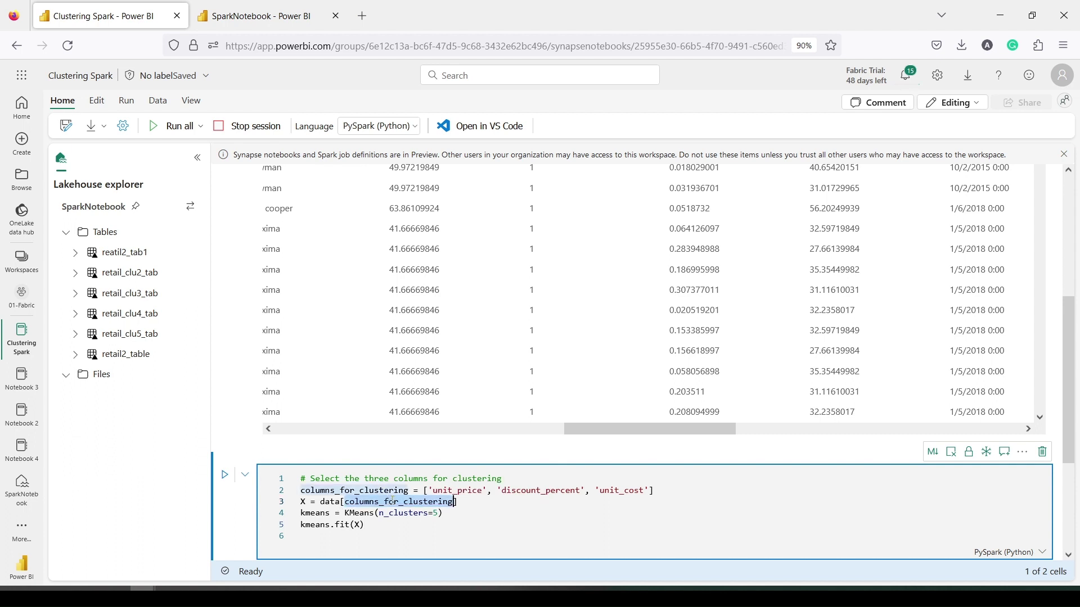
double_click(331, 503)
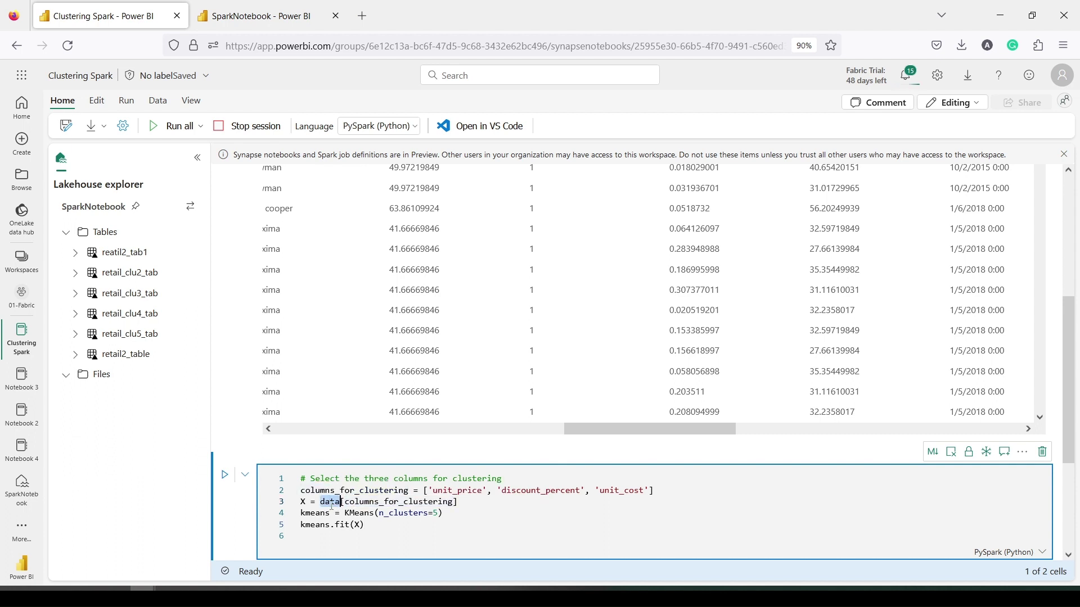
double_click(371, 501)
mouse_move(371, 491)
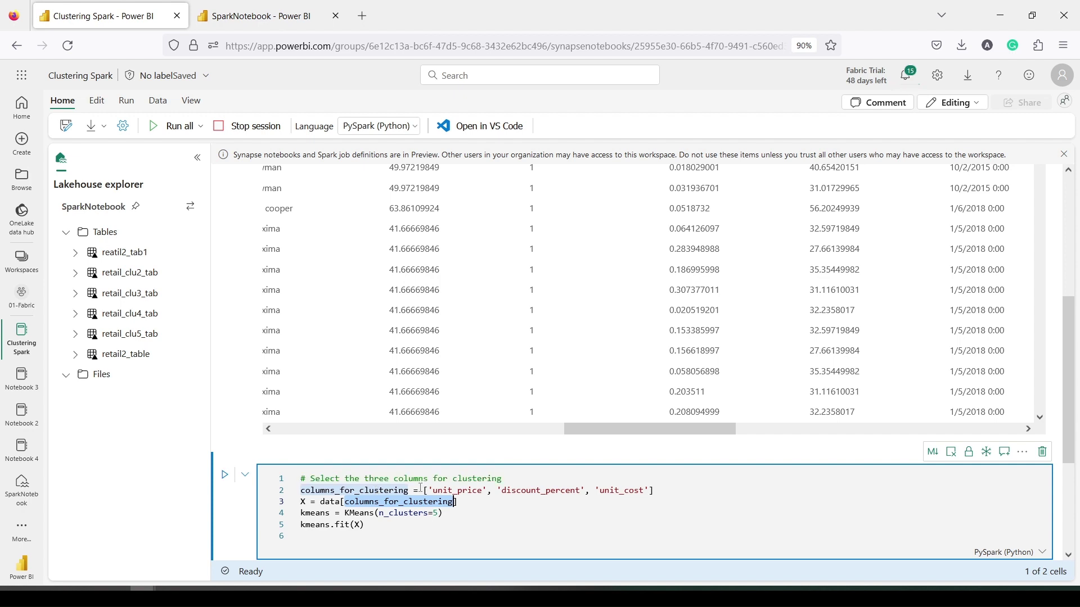
drag(418, 490, 678, 489)
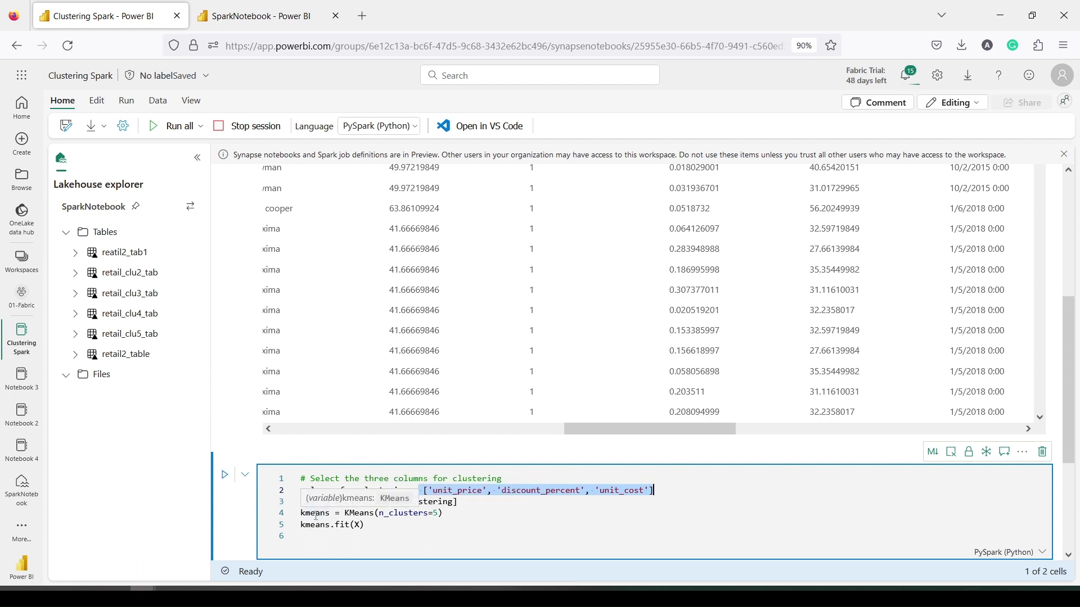
drag(365, 525, 299, 529)
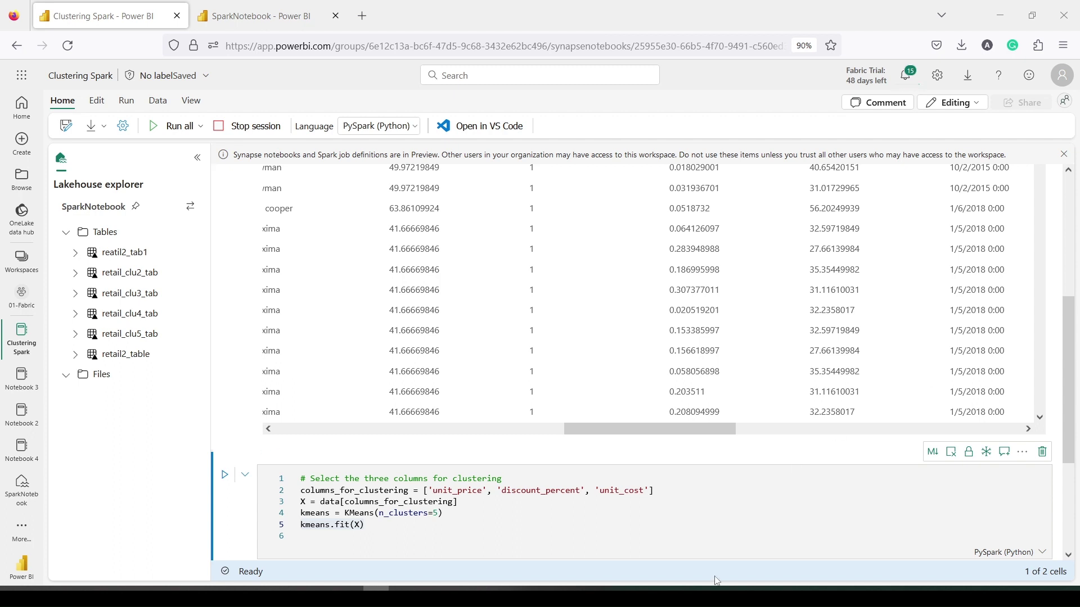
Add data['cluster'] = kmeans.labels_ and display(data) at the end of the clustering cell.
click(353, 535)
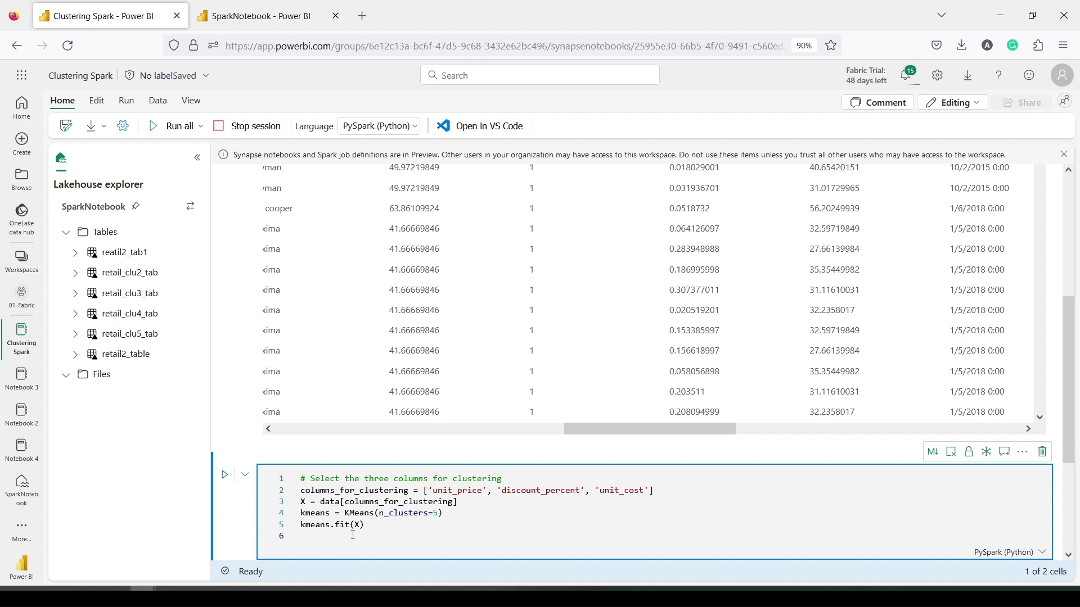
text(data['cluster'] = kmeans.labels_)
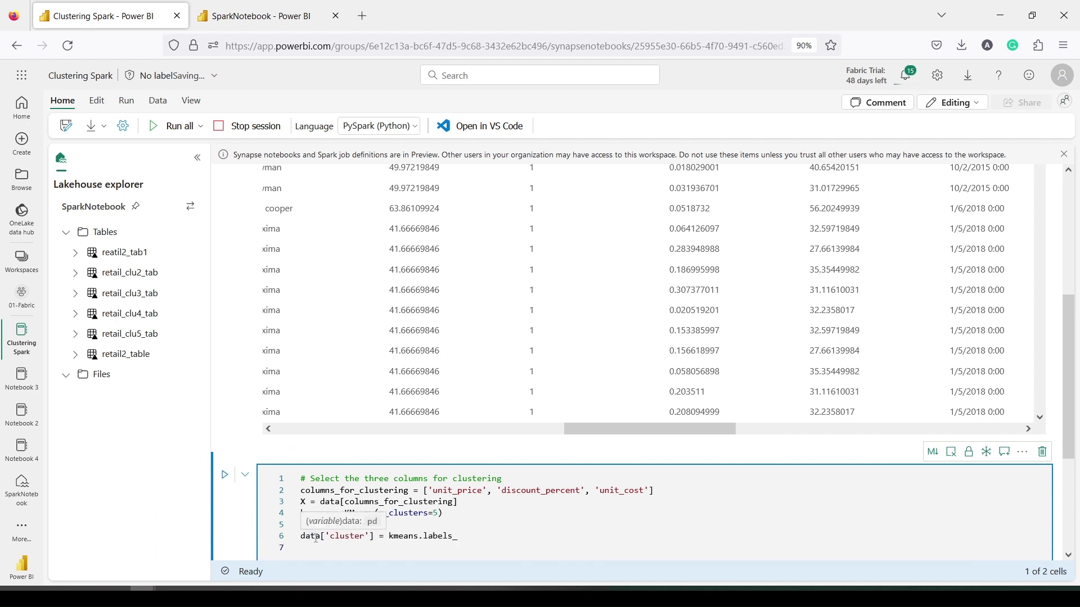
double_click(317, 537)
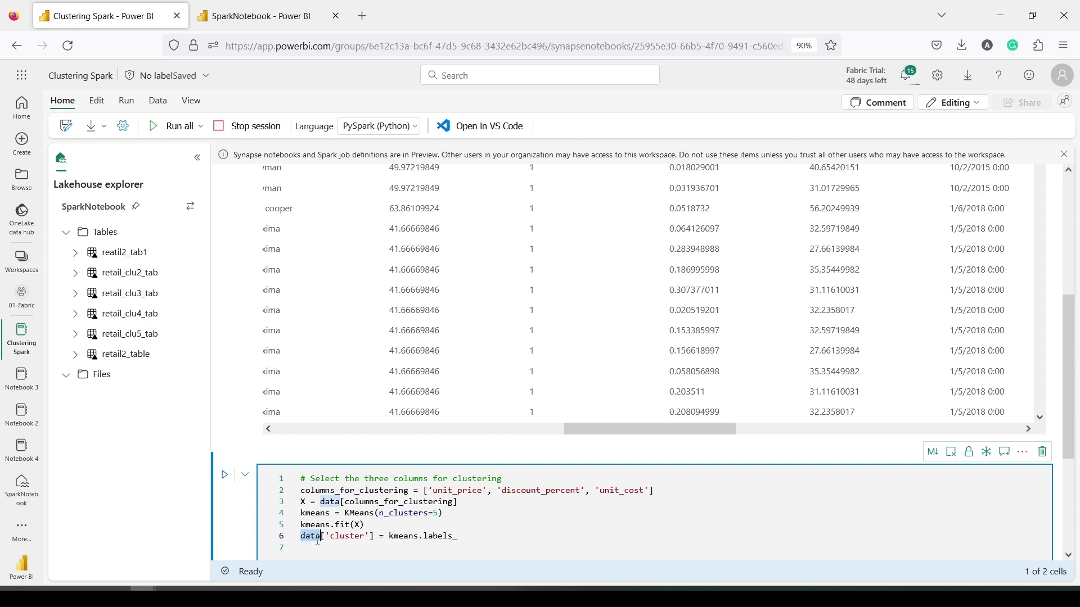
drag(371, 538, 326, 539)
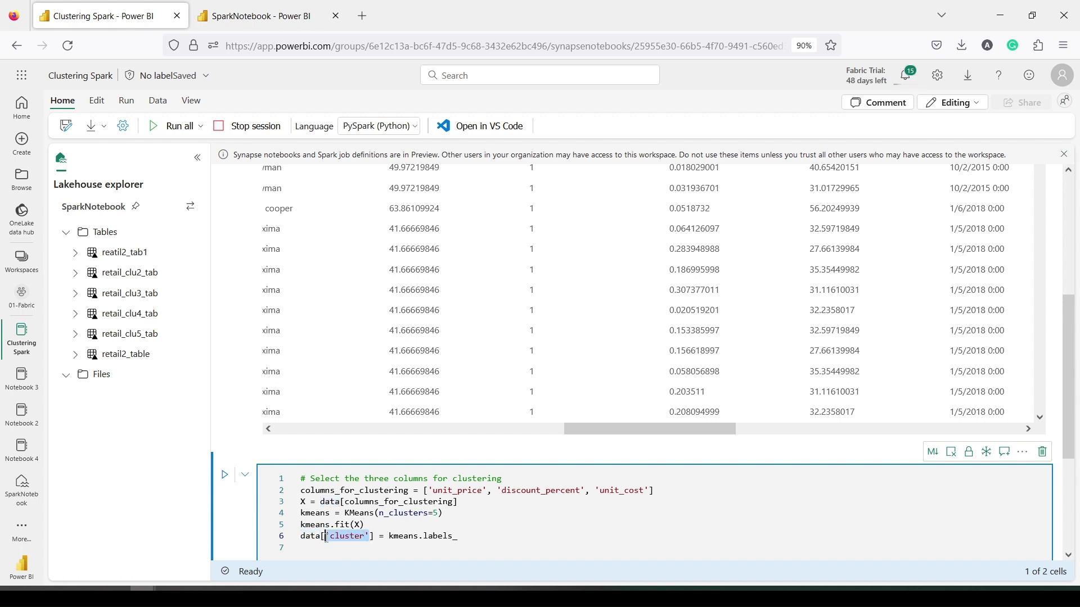
double_click(406, 537)
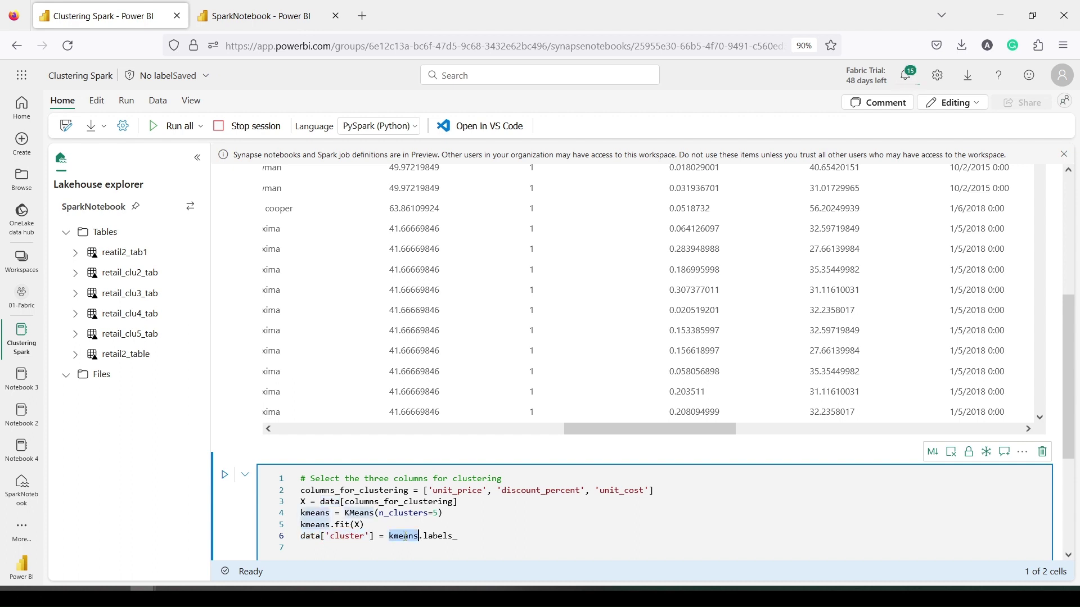
double_click(442, 537)
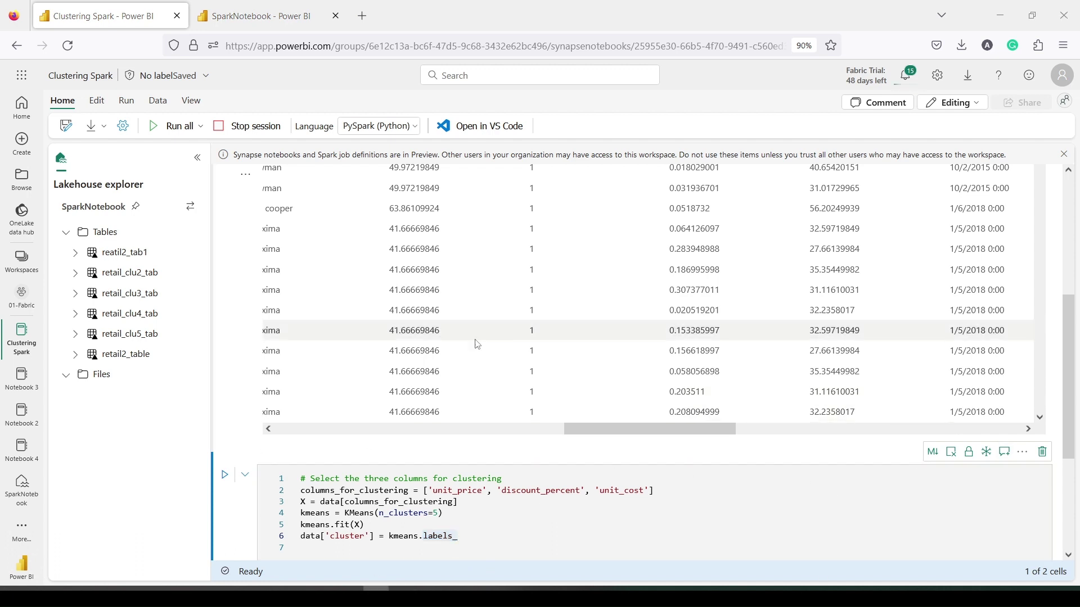
click(306, 545)
text(display(data))
Run the clustering cell and bring the cluster column of its output table into view.
drag(366, 548, 294, 485)
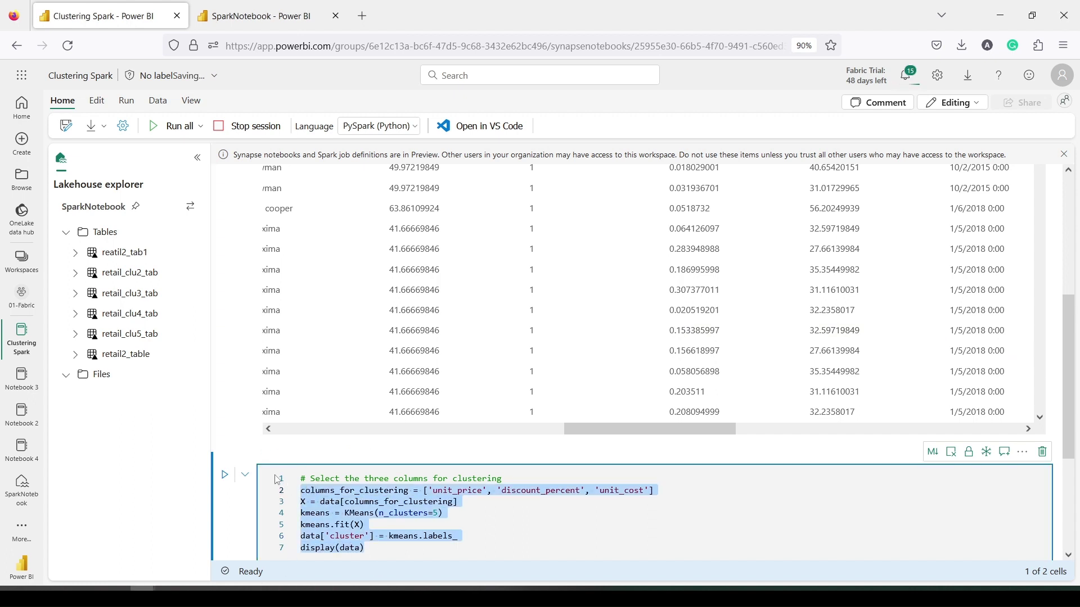
click(232, 479)
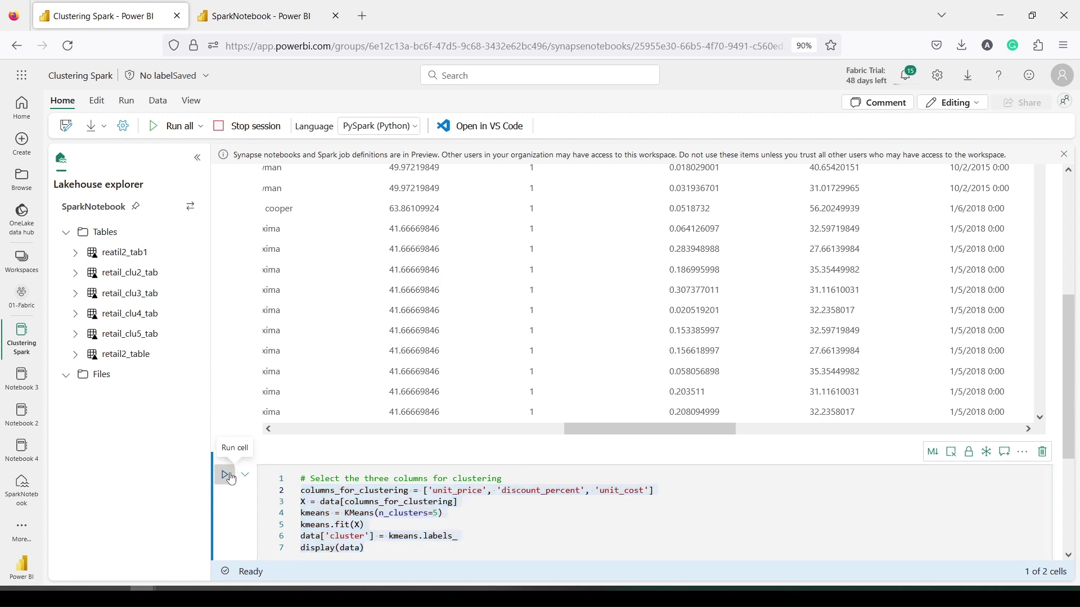
scroll(822, 327, down, 2)
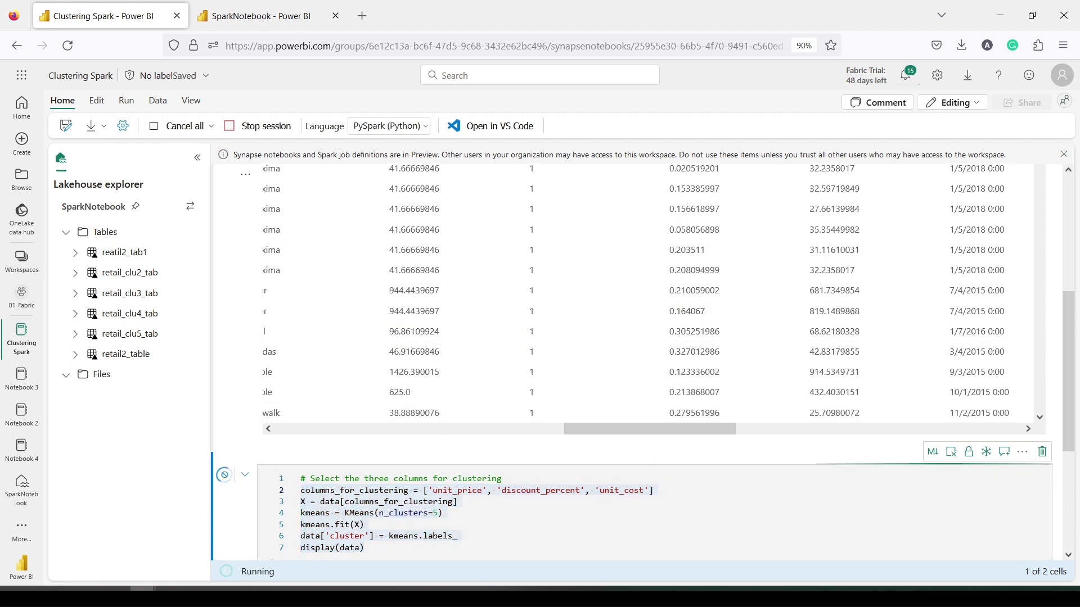
drag(1070, 368, 1074, 452)
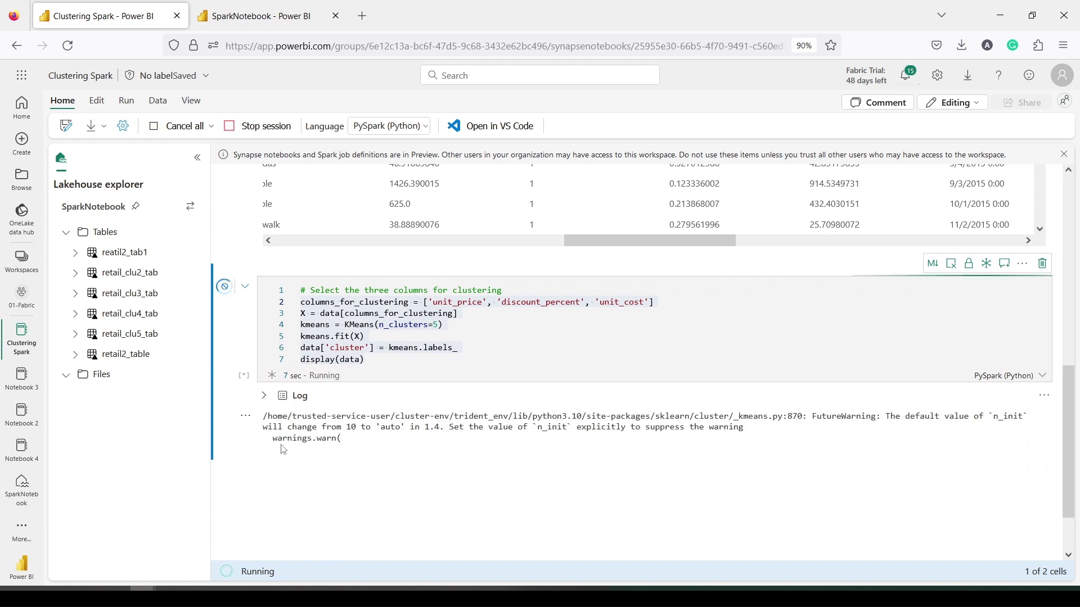
scroll(280, 448, down, 2)
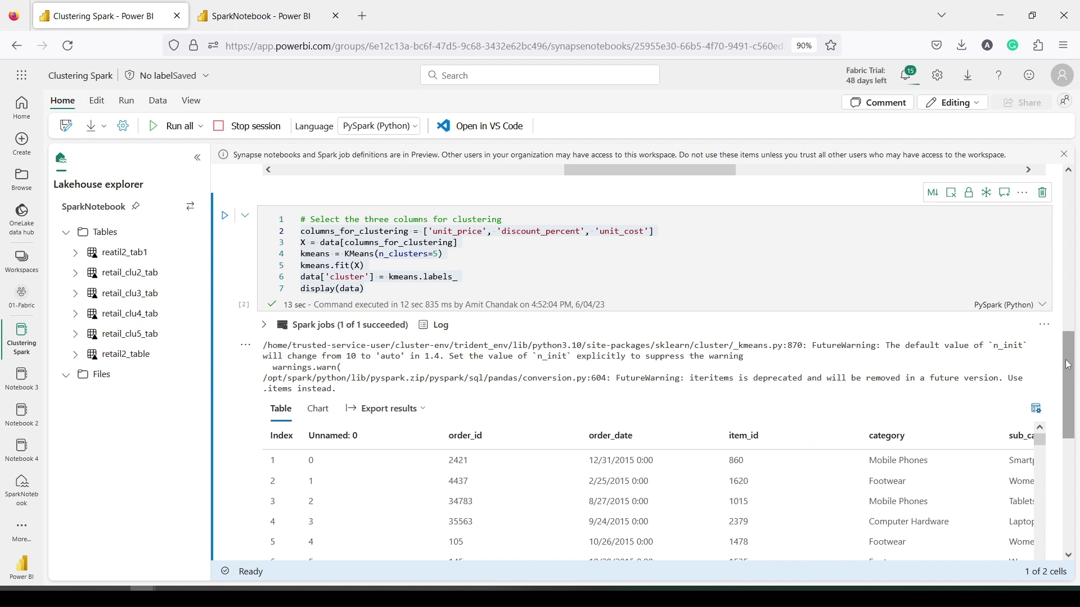
scroll(1069, 393, down, 3)
scroll(1071, 413, down, 1)
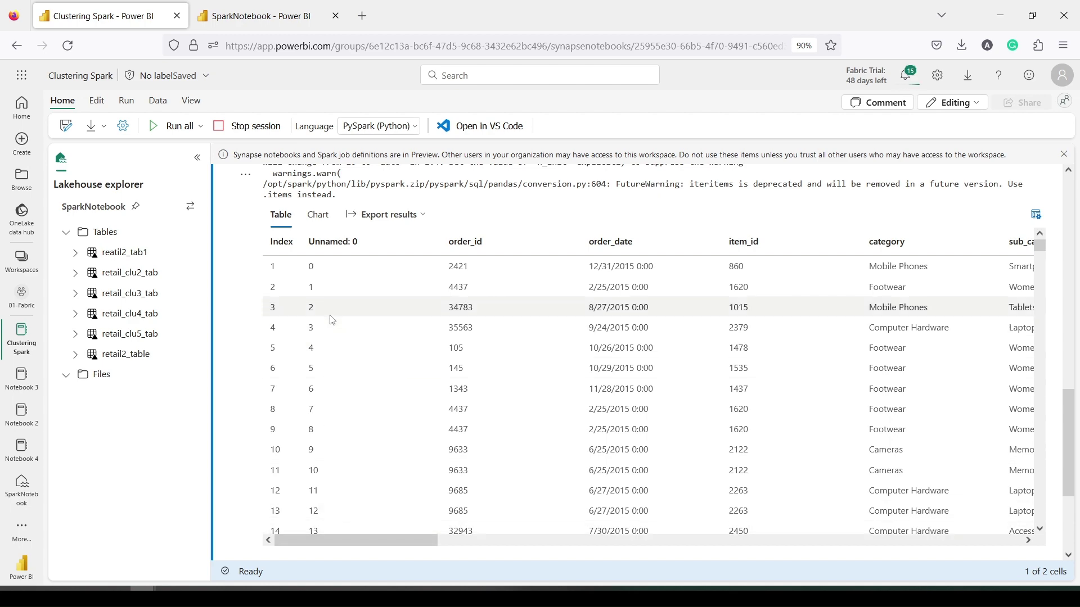
drag(346, 542, 953, 485)
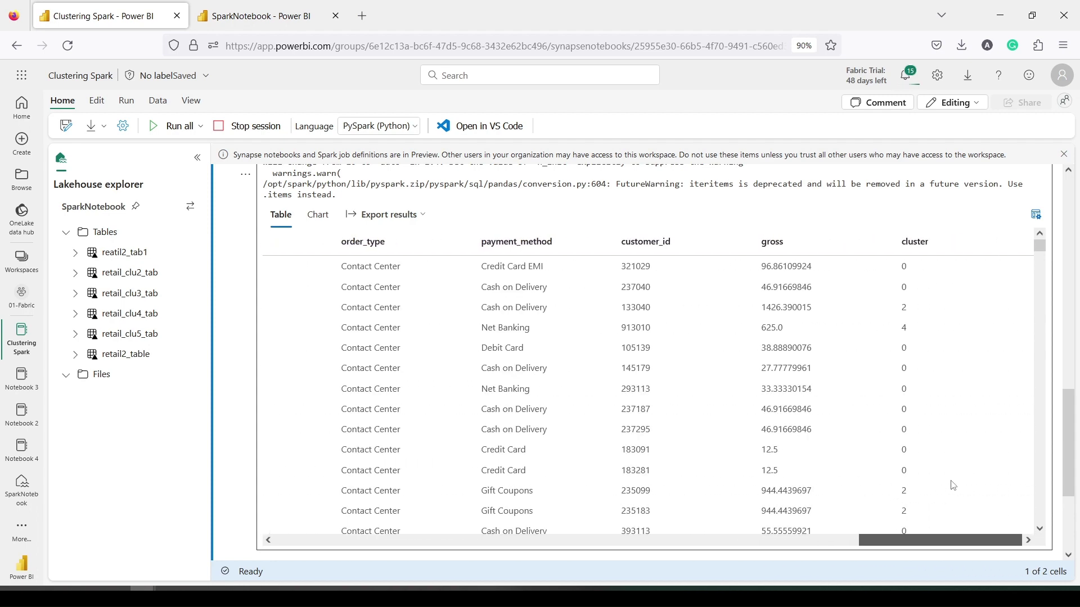
Examine the cluster values assigned to the rows further down the output table.
scroll(934, 336, down, 5)
scroll(928, 338, down, 5)
scroll(925, 341, down, 10)
scroll(925, 342, down, 10)
scroll(925, 342, down, 10)
scroll(907, 318, down, 10)
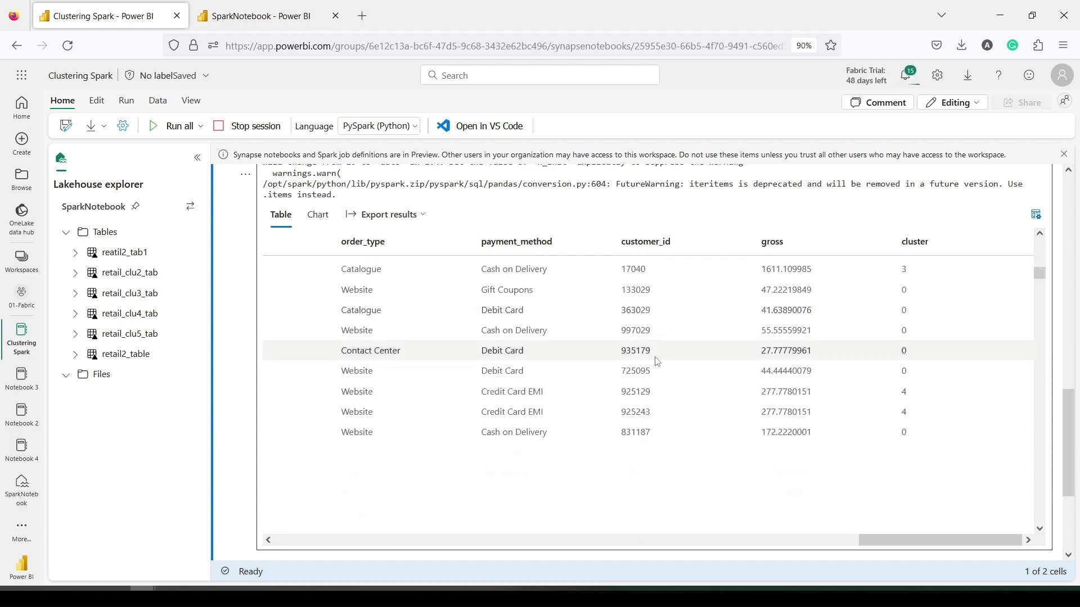
scroll(1069, 416, down, 1)
Add an empty code cell below the clustering cell's output and place the cursor in it.
drag(1070, 415, 1060, 374)
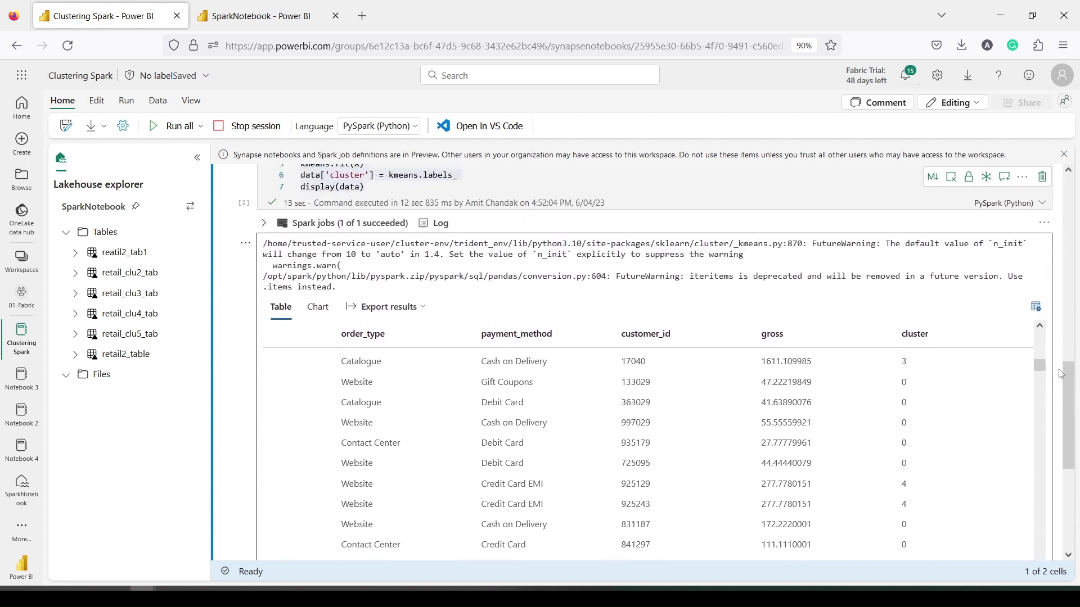
scroll(1061, 388, down, 3)
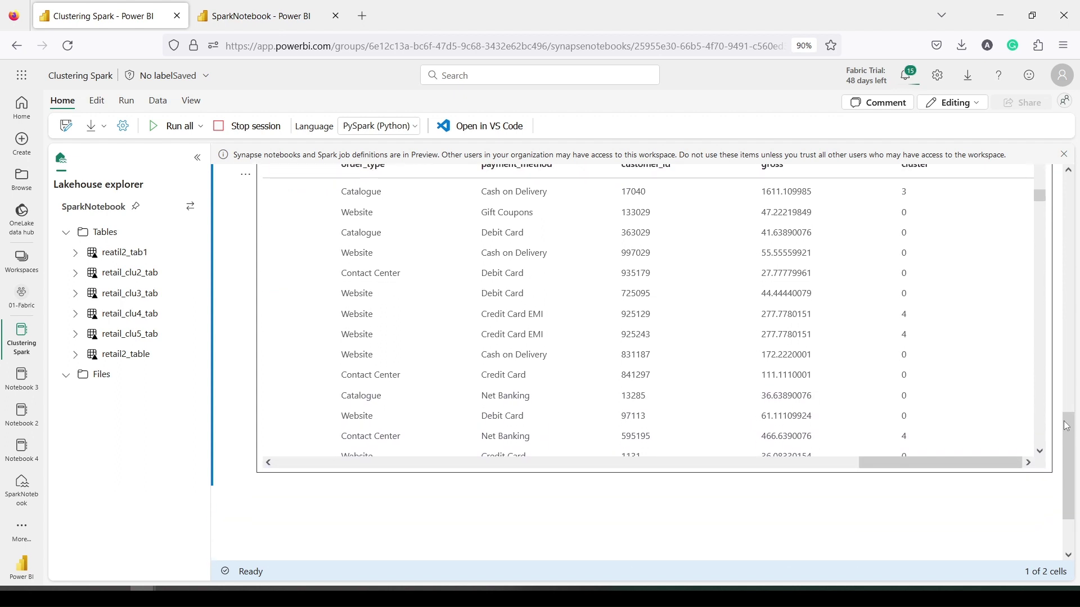
click(283, 483)
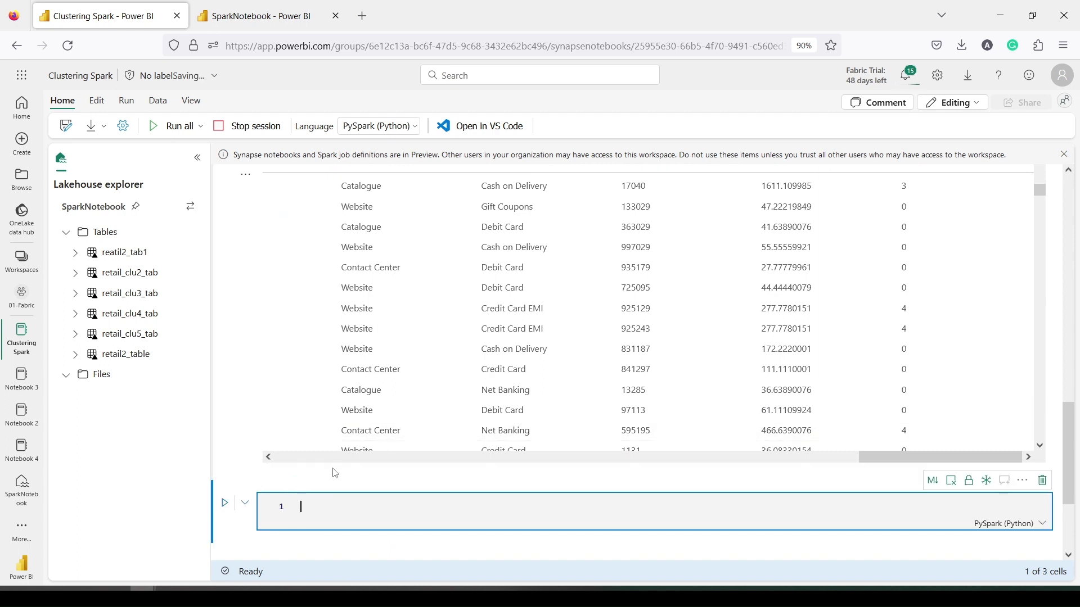
mouse_move(335, 473)
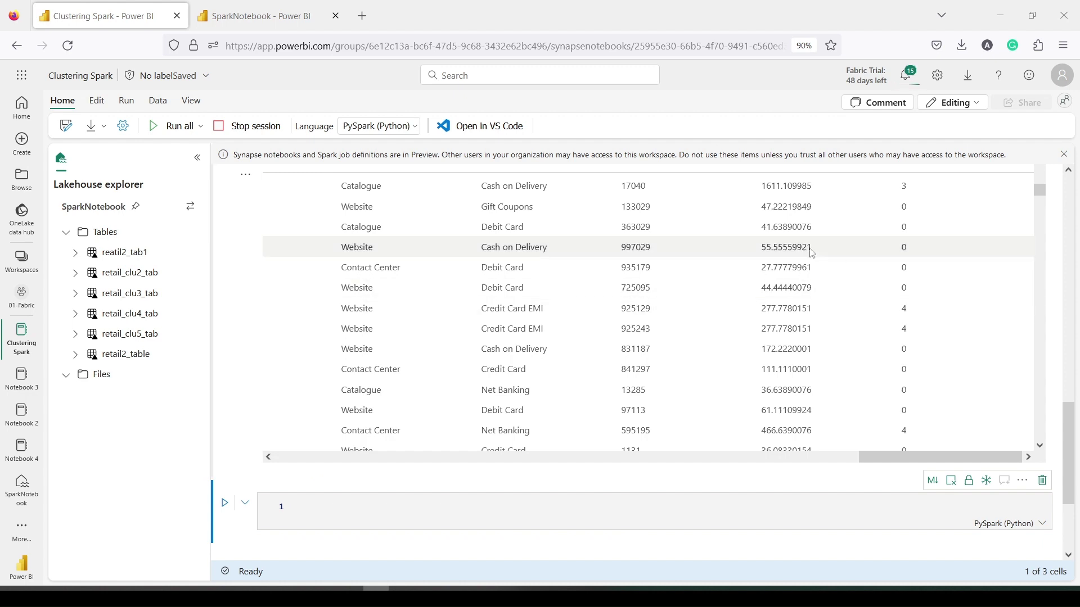
click(353, 515)
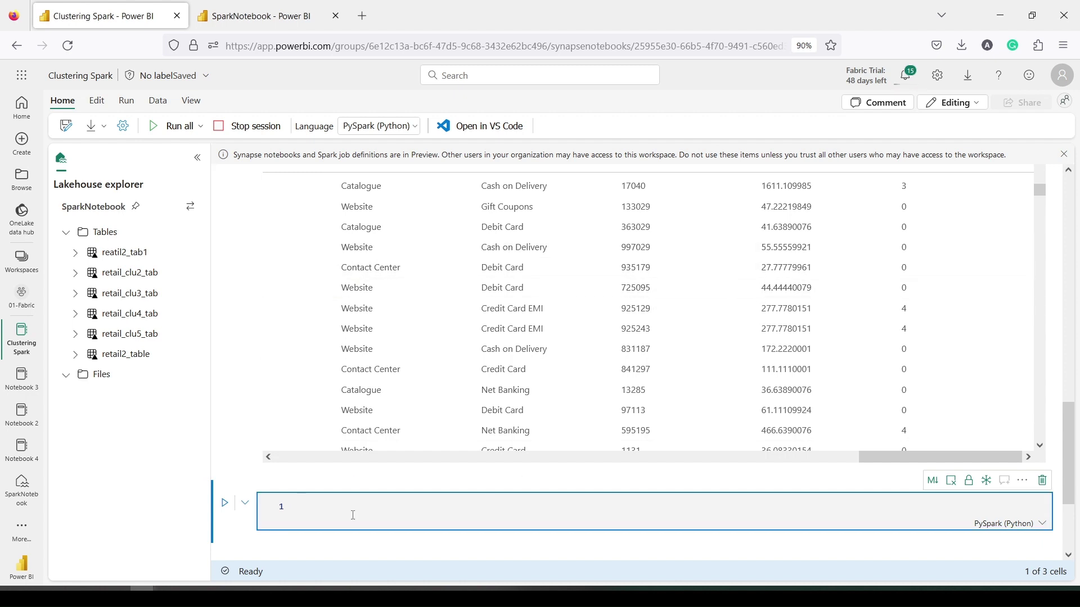
Fill the empty cell with a data.to_csv call that saves to Retail_clu6.csv under the lakehouse's abfss Files path, and run it.
key(ctrl+v)
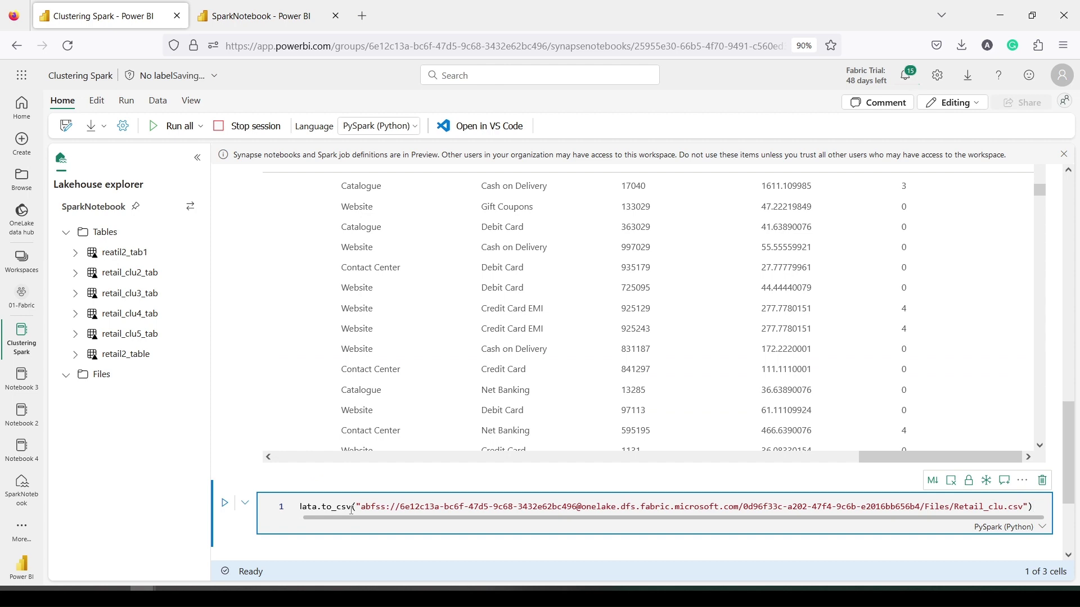
drag(319, 518, 315, 518)
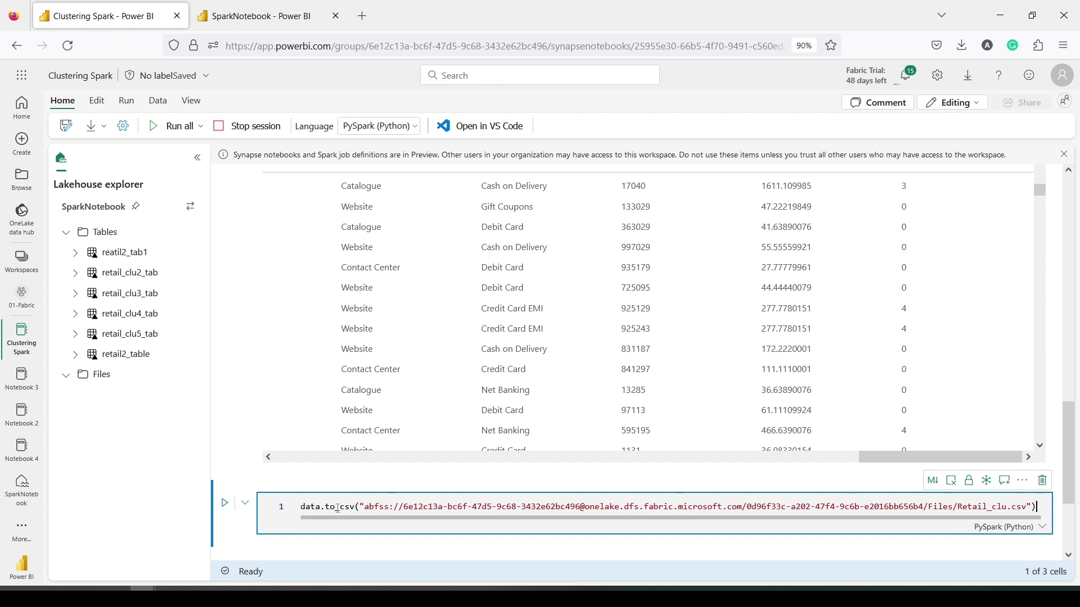
drag(372, 516, 378, 517)
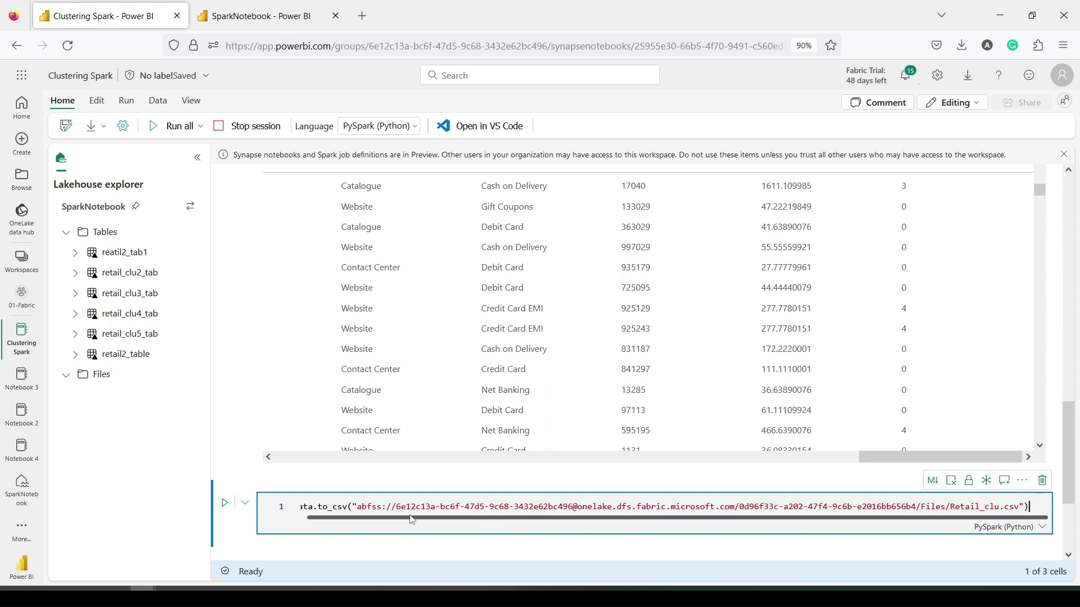
double_click(999, 507)
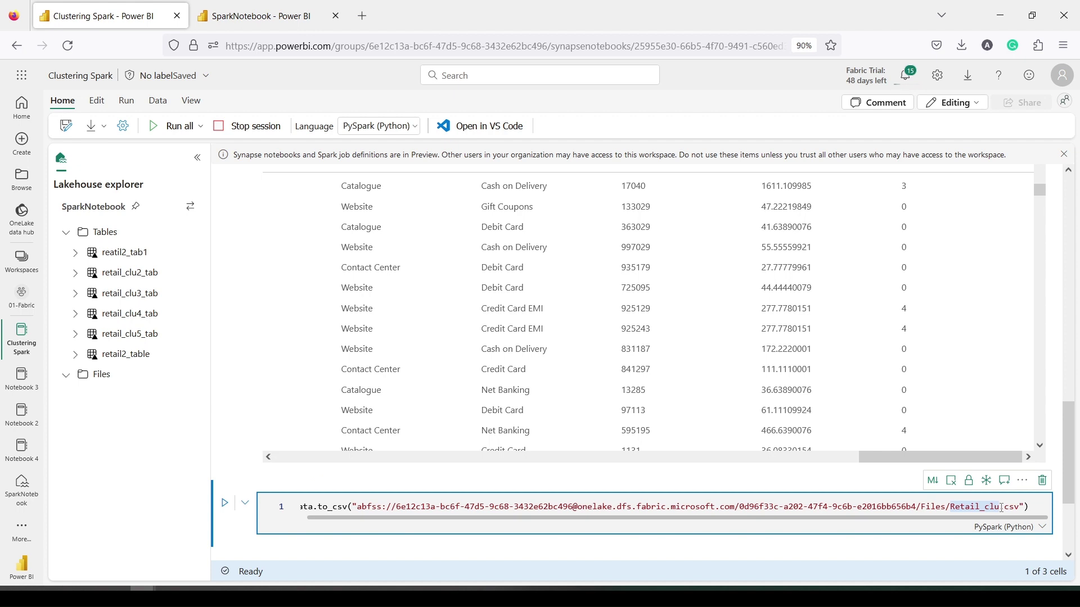
click(1001, 507)
text(6)
click(1034, 506)
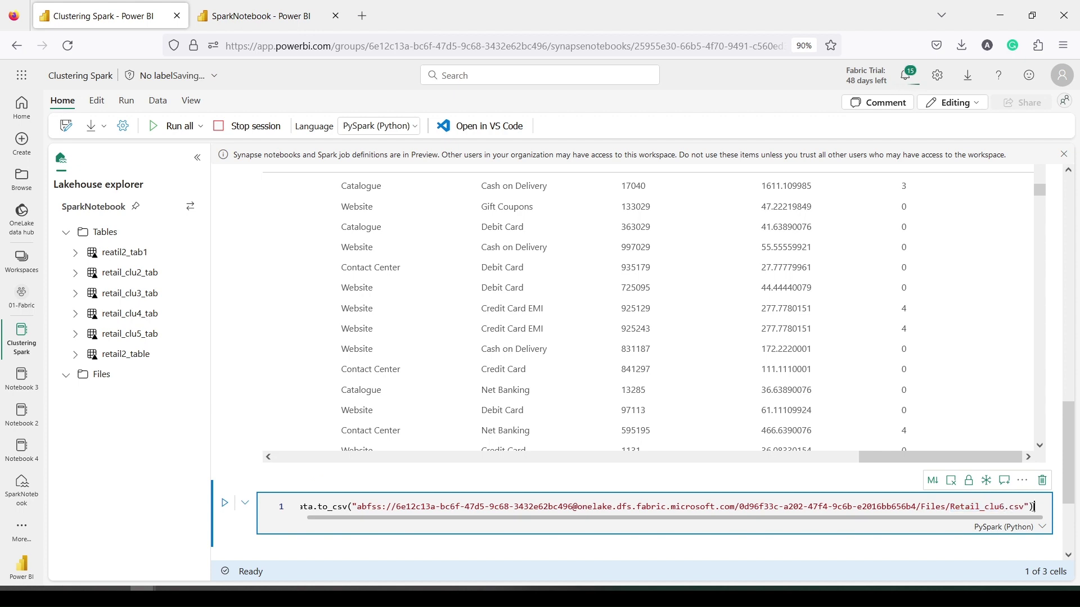
key(ctrl+a)
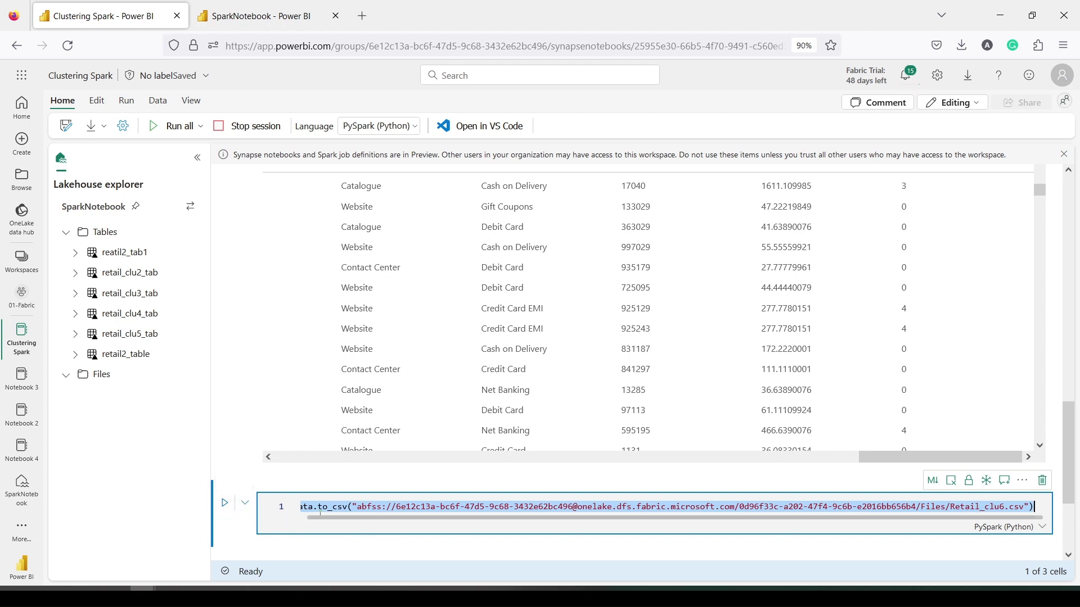
drag(321, 516, 296, 518)
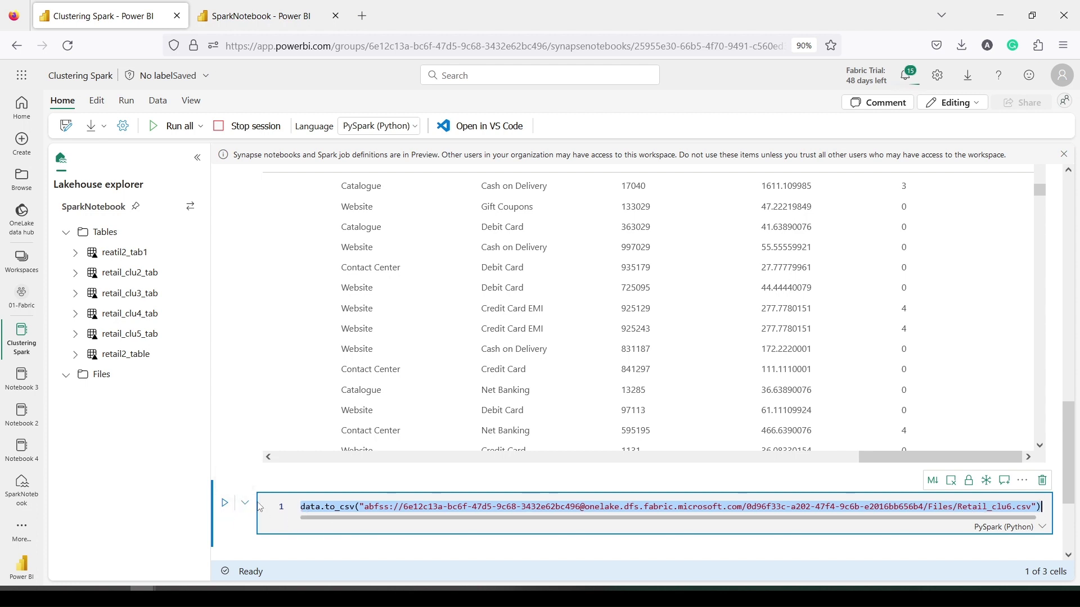
click(227, 506)
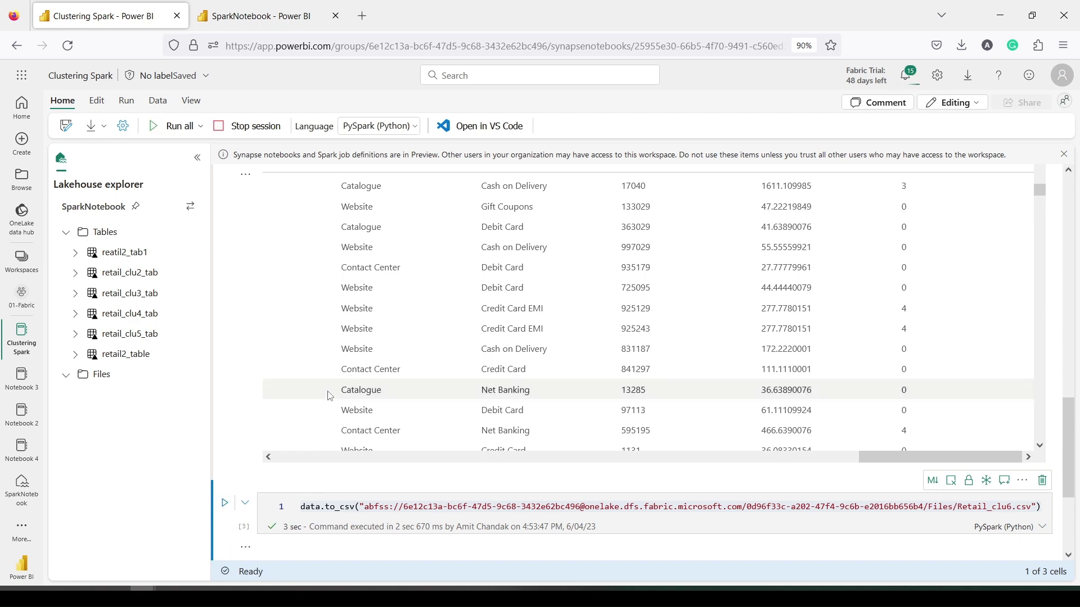
Refresh the SparkNotebook lakehouse's file list, preview Retail_clu6.csv and inspect the start of its header row.
scroll(327, 396, down, 3)
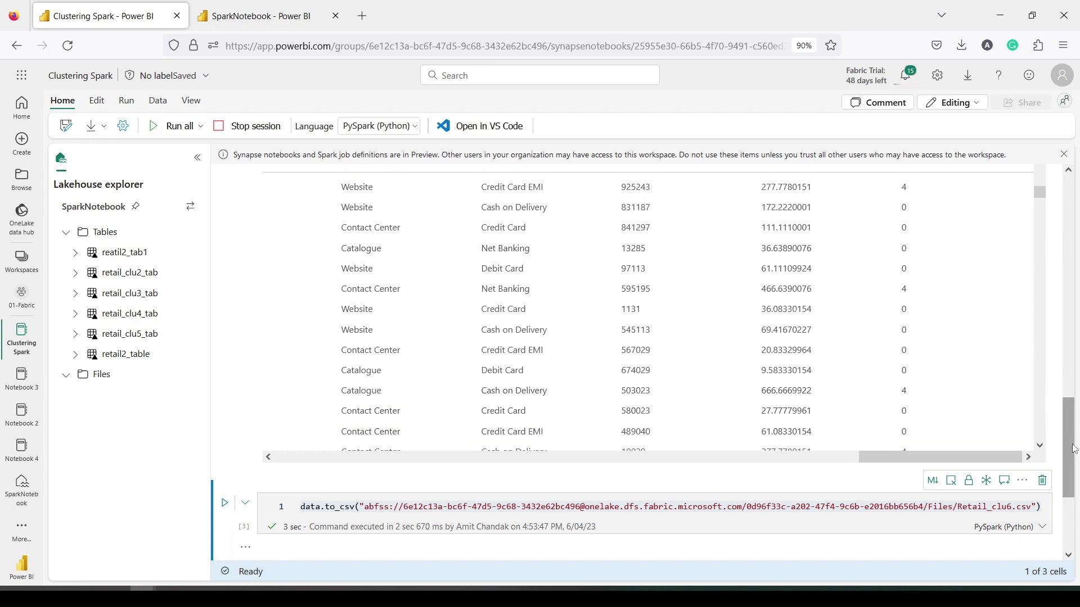
scroll(717, 488, down, 3)
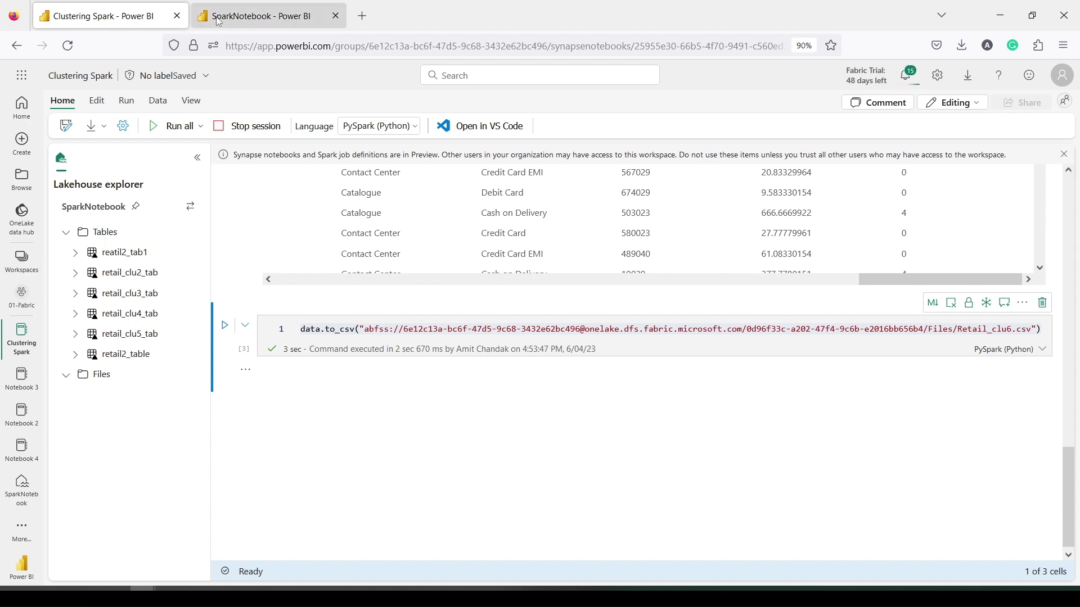
click(248, 14)
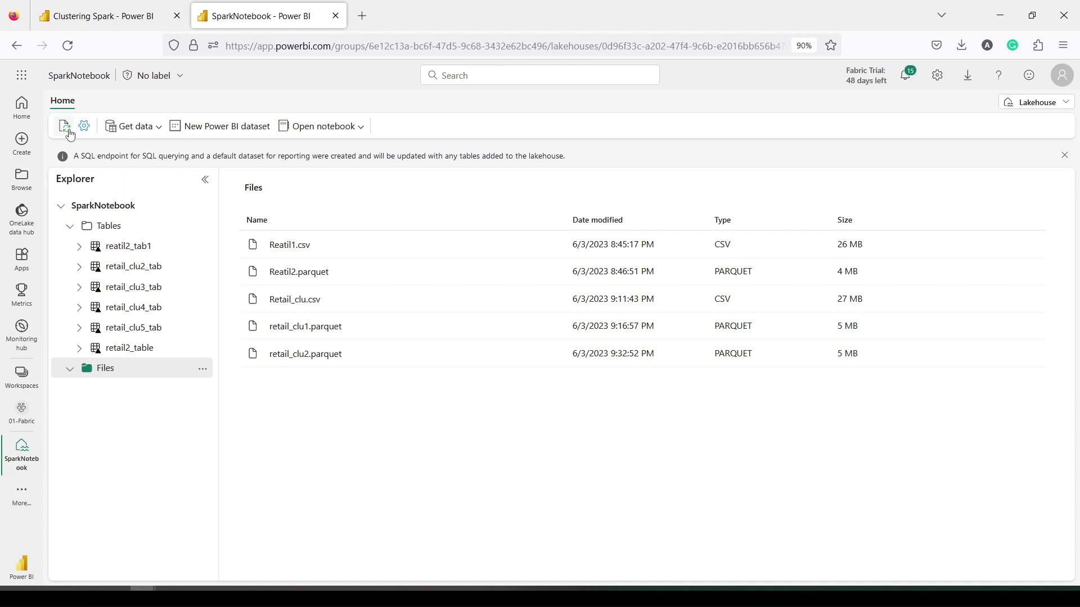
click(64, 126)
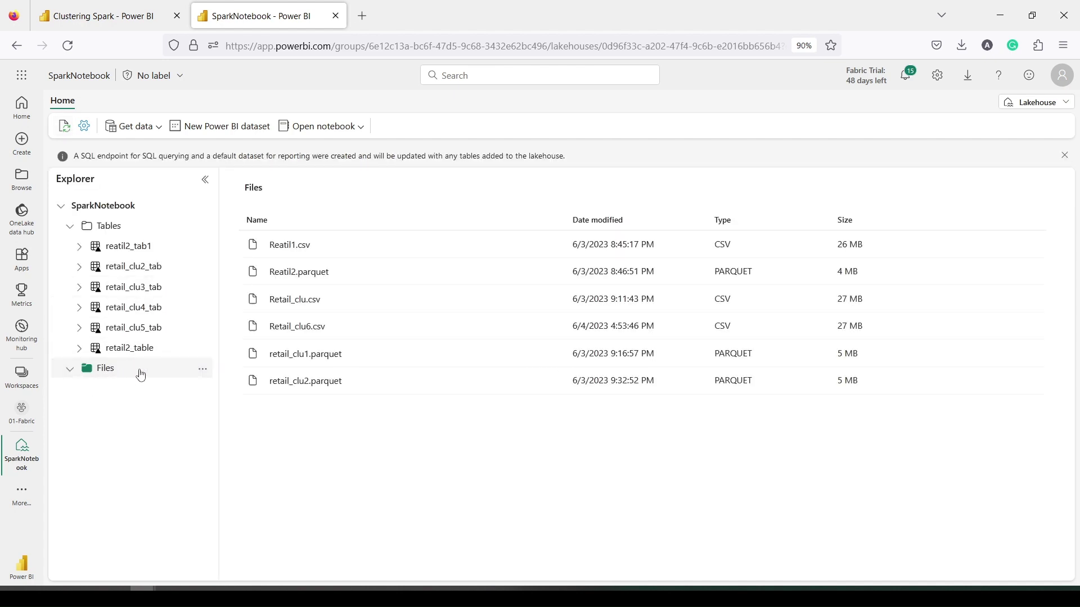
click(297, 331)
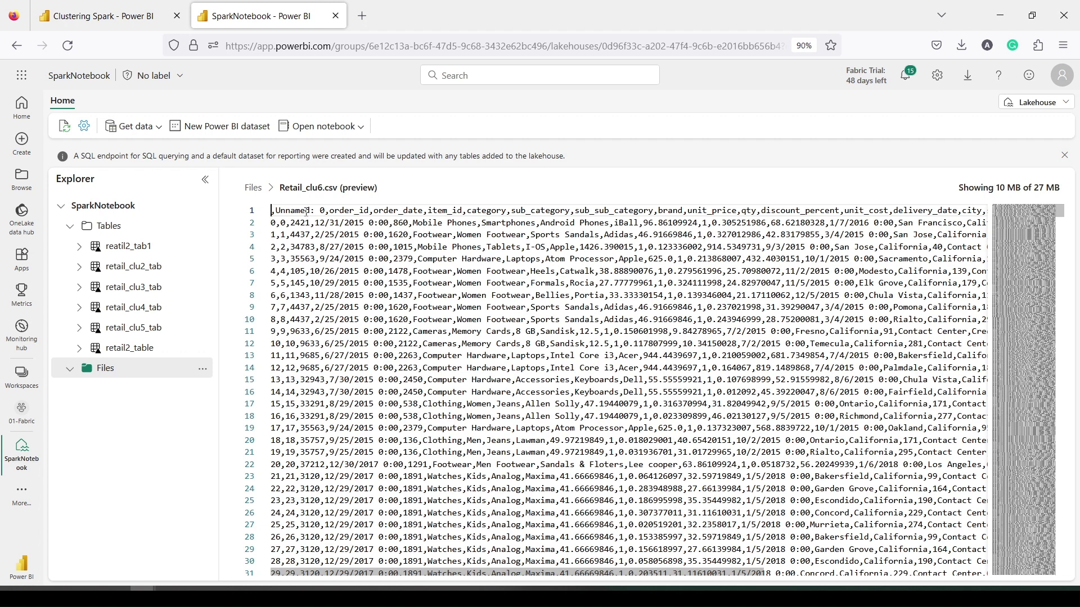
drag(313, 211, 272, 219)
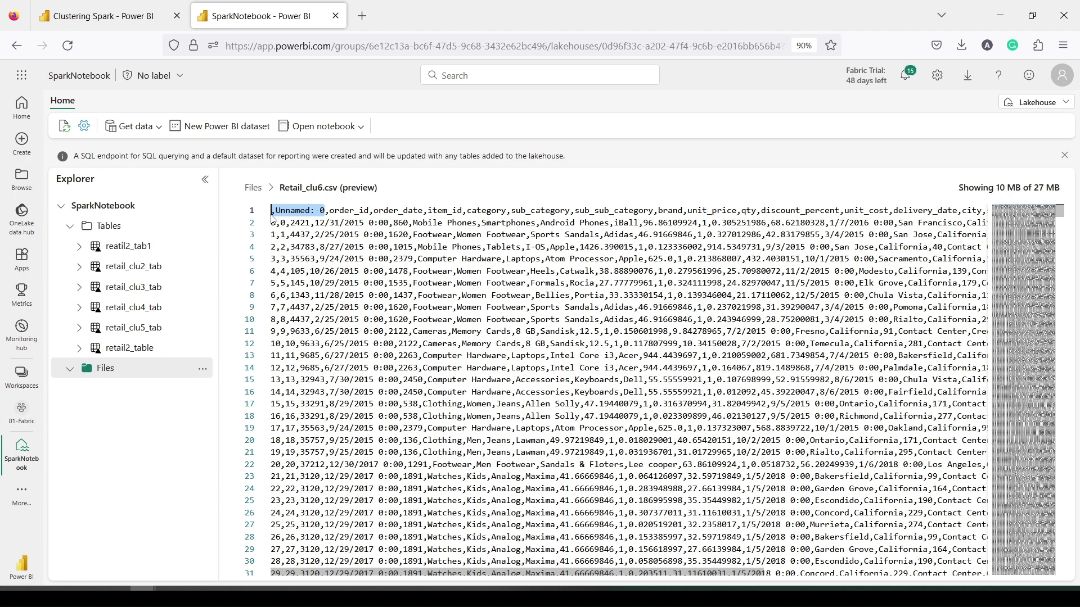
Back in the Clustering Spark notebook, add a code cell with del data[data.columns[0]] and display(data), and run it.
click(146, 20)
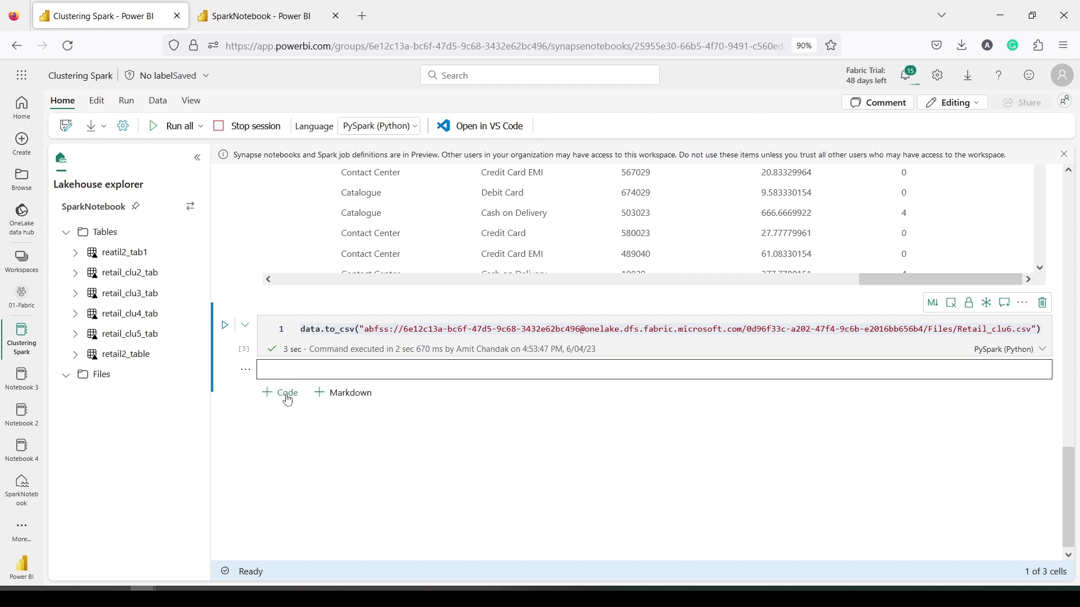
click(281, 393)
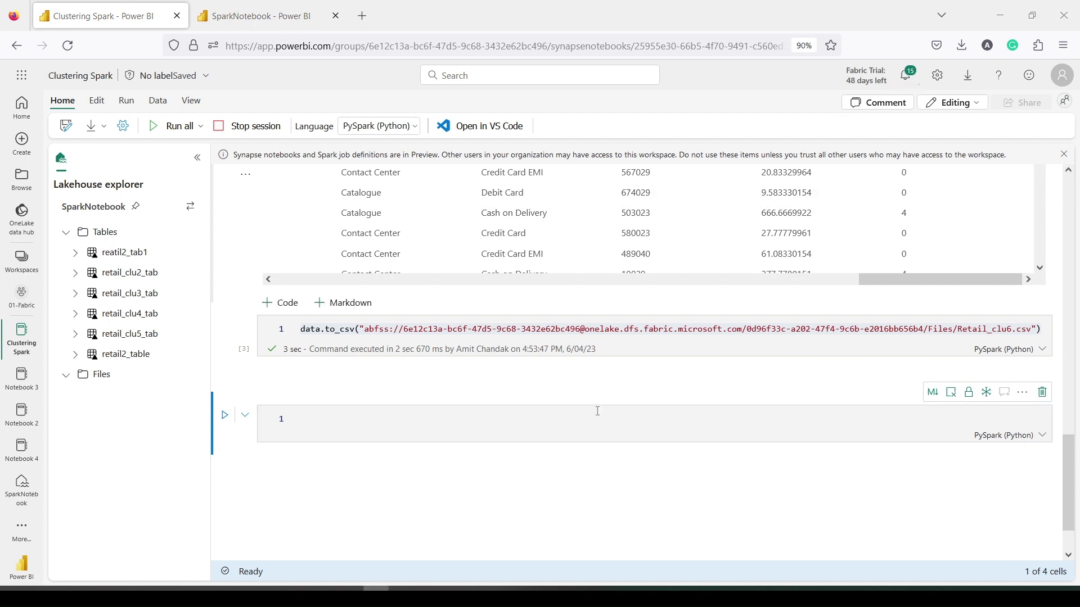
click(474, 422)
text(del data[data.columns[0]] display(data))
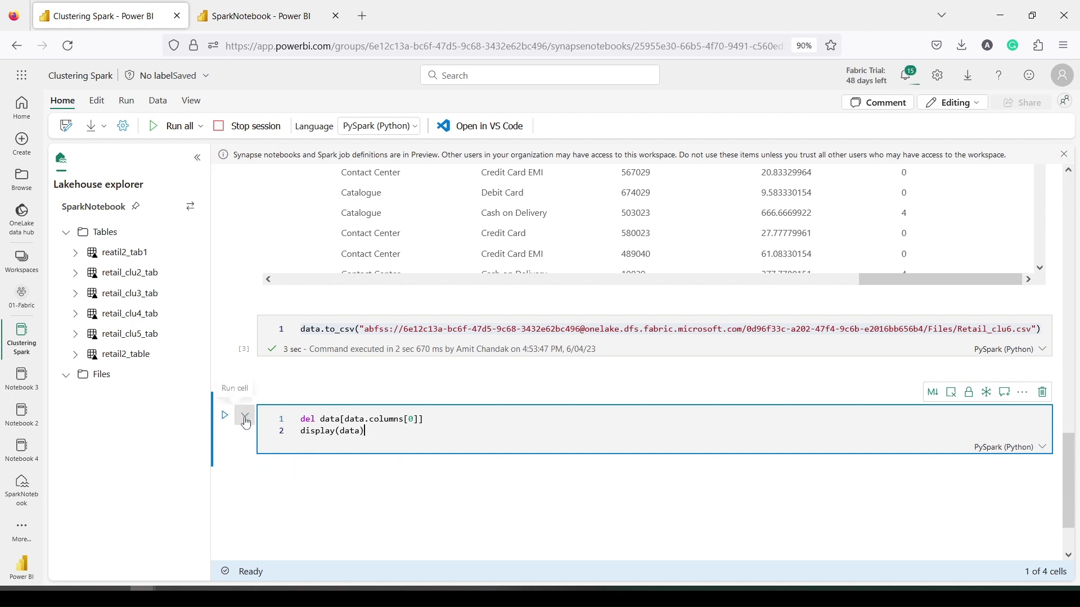
click(227, 417)
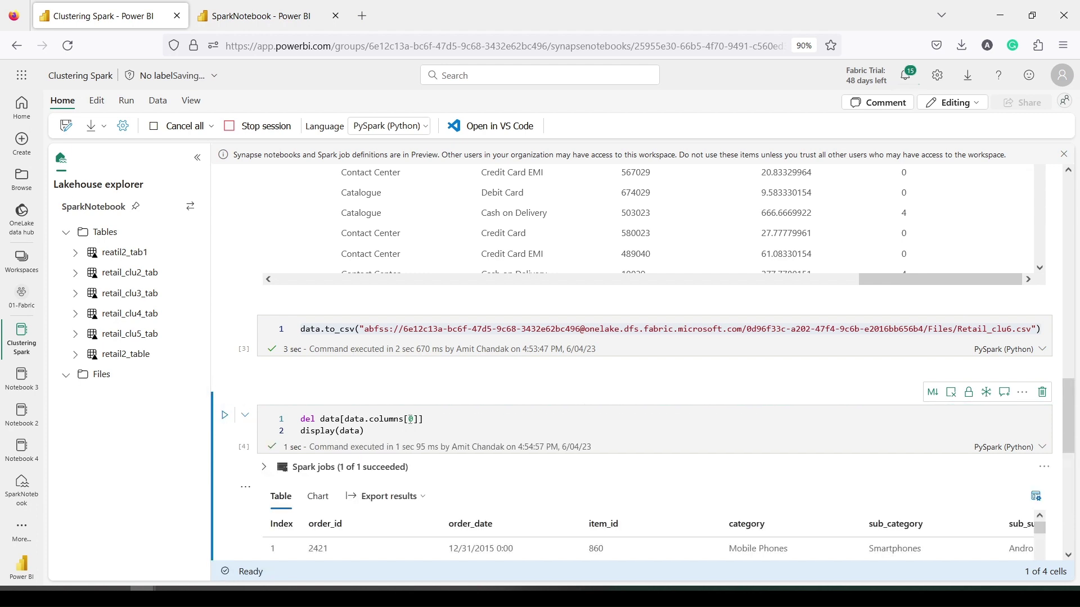
Check the columns of the new output table from order_id through to cluster.
scroll(459, 426, down, 2)
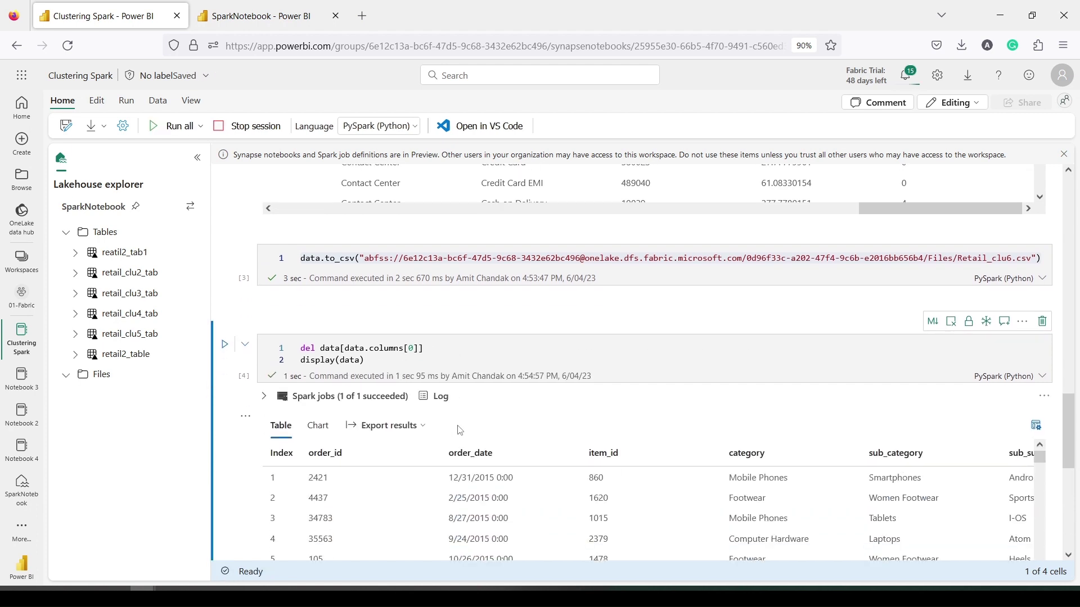
scroll(459, 430, down, 2)
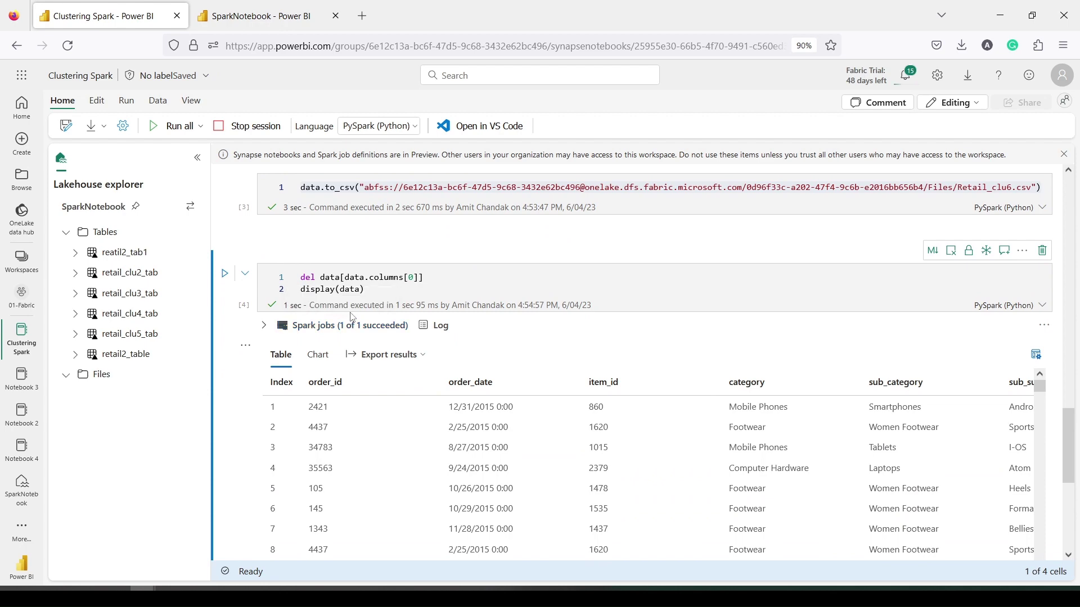
scroll(391, 353, down, 4)
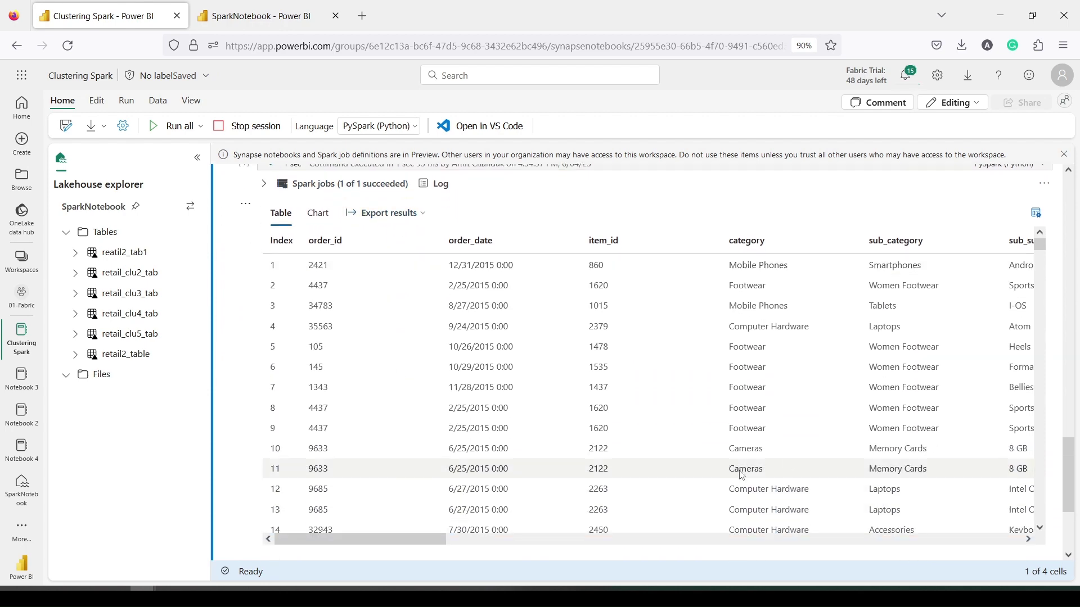
drag(440, 543, 1016, 541)
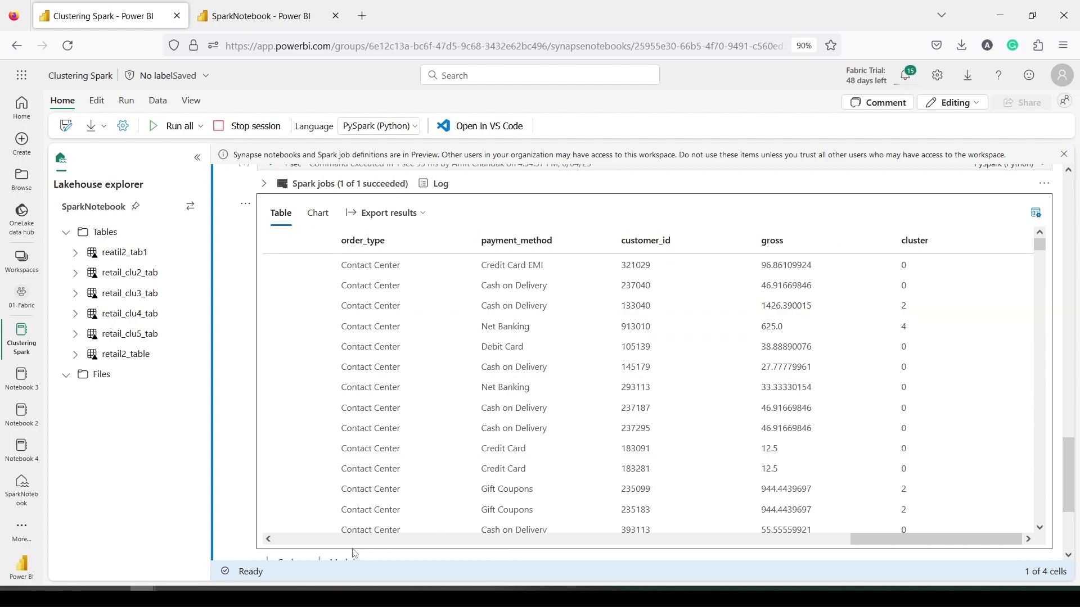
click(332, 544)
Add a code cell below the output that creates df1 with spark.createDataFrame(data) and appends it in delta format to table retail_clu5_tab.
scroll(971, 336, down, 3)
scroll(970, 337, down, 5)
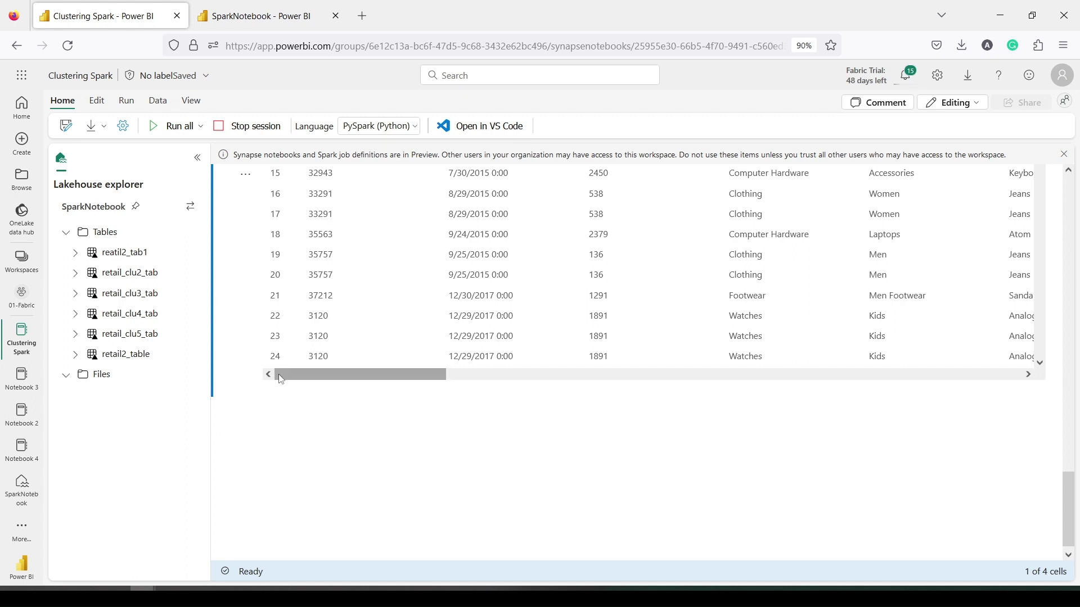
click(279, 398)
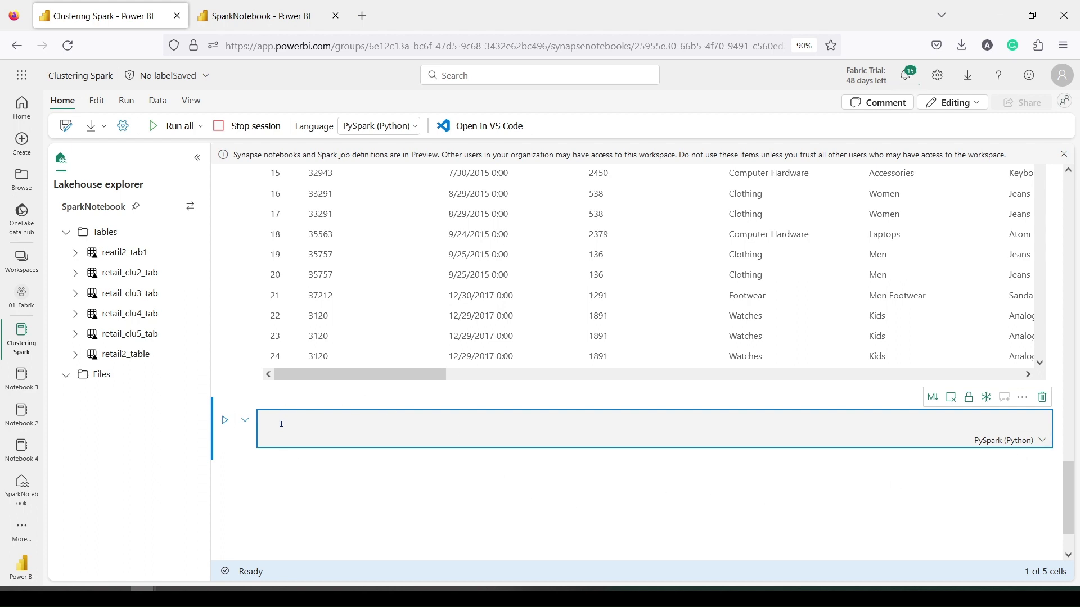
key(alt+Tab)
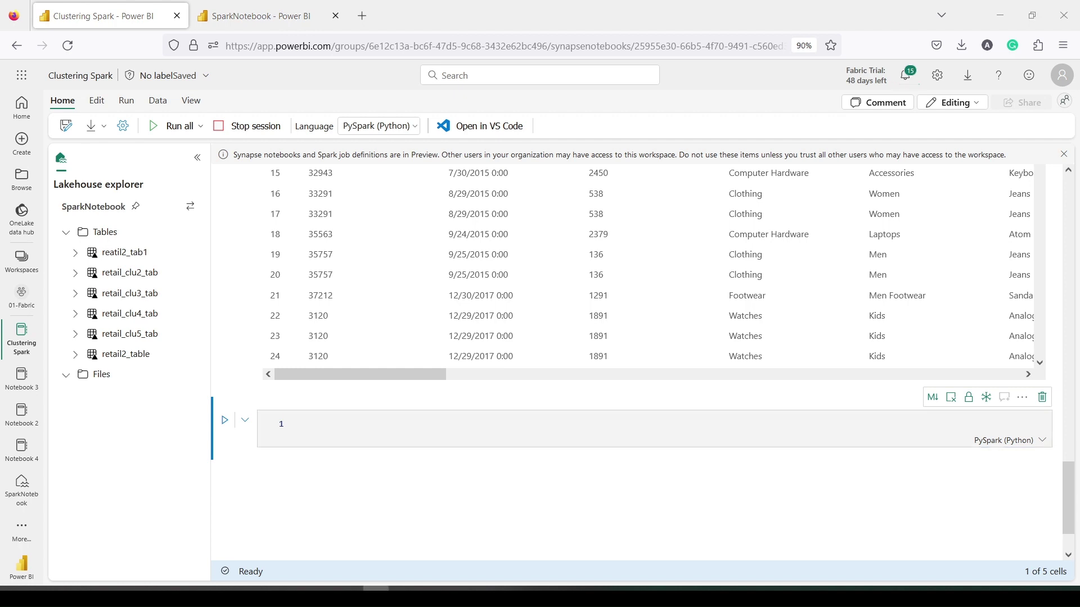
click(302, 428)
text(df1 = spark.createDataFrame(data) df1.write.mode("append").format("delta").saveAsTable("retail_clu5_tab"))
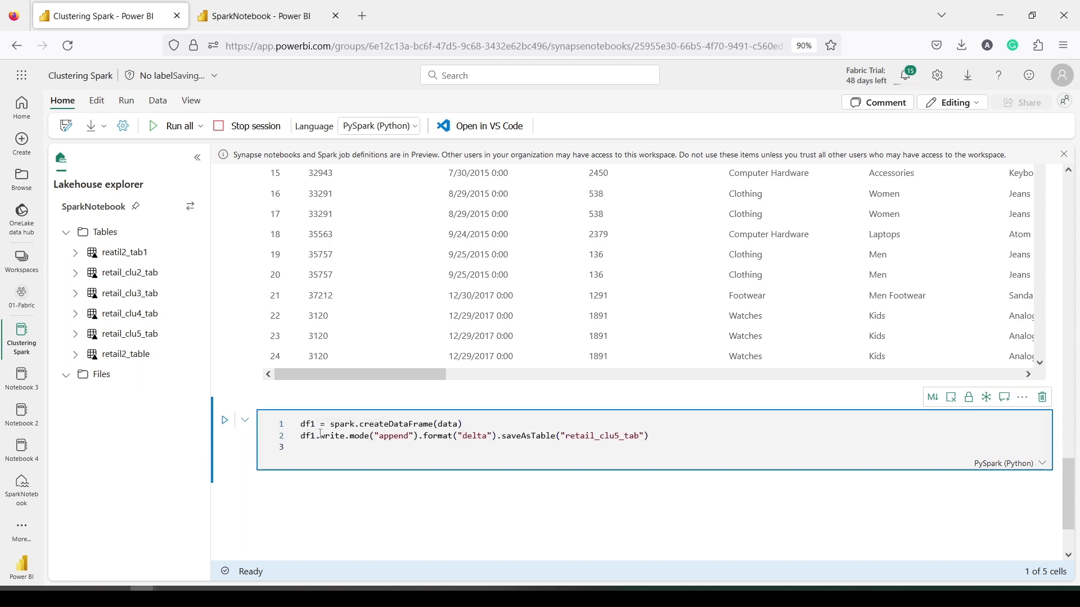
drag(463, 424, 299, 425)
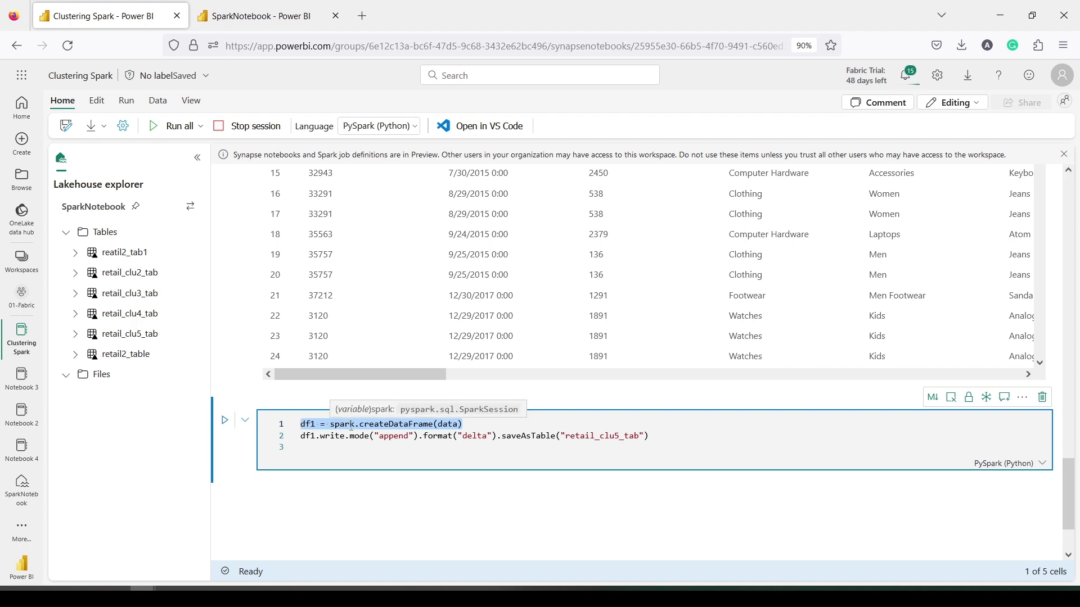
double_click(381, 424)
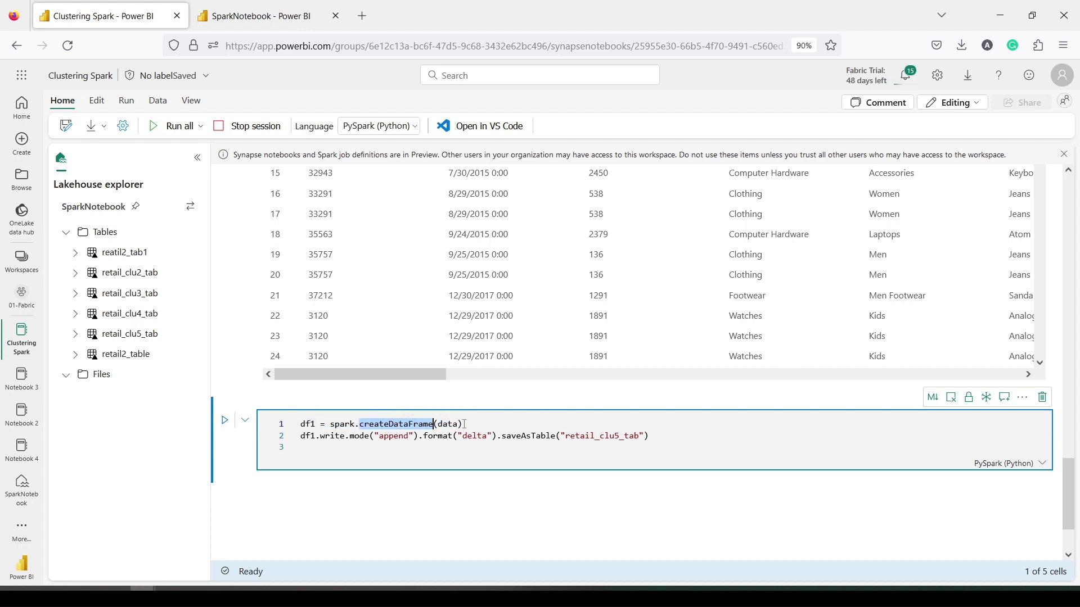
click(476, 423)
drag(477, 423, 293, 422)
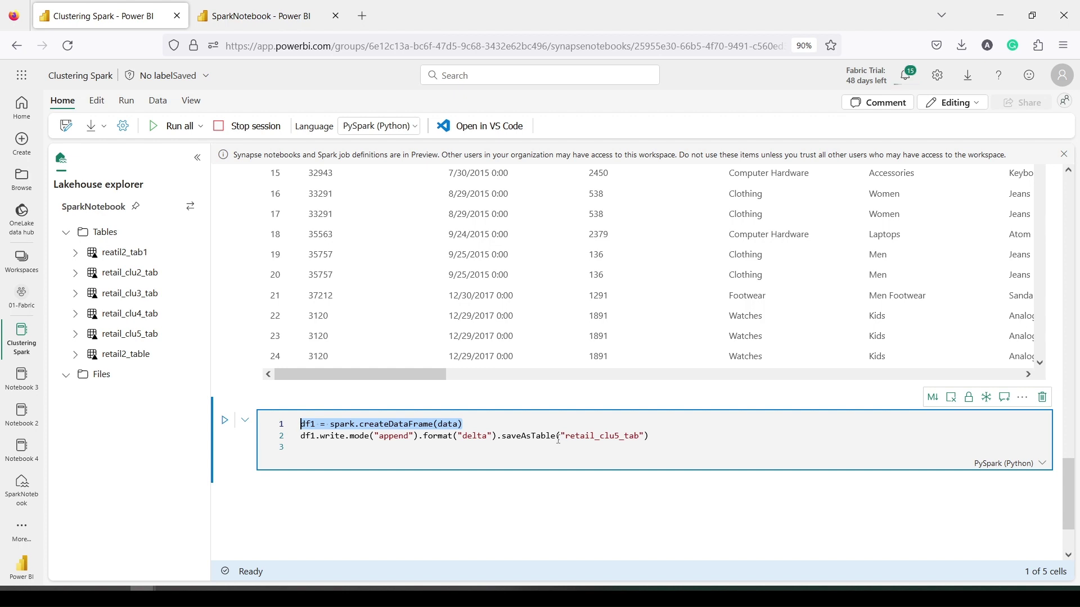
Change the table name in saveAsTable to retail_clu6_tab and run the cell.
click(621, 437)
key(BackSpace)
text(6)
drag(676, 435, 263, 420)
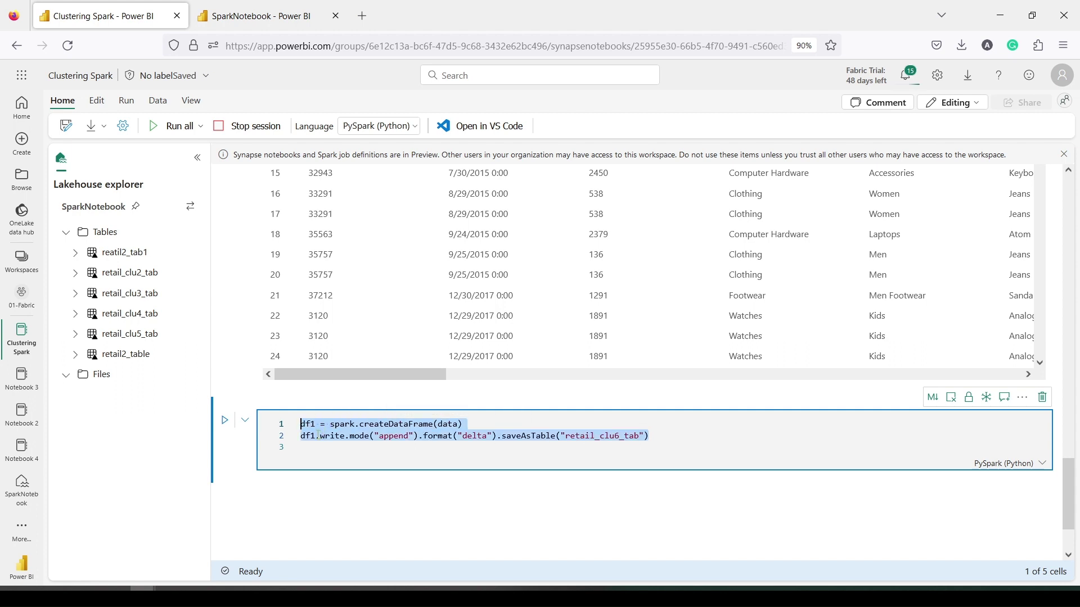
click(227, 427)
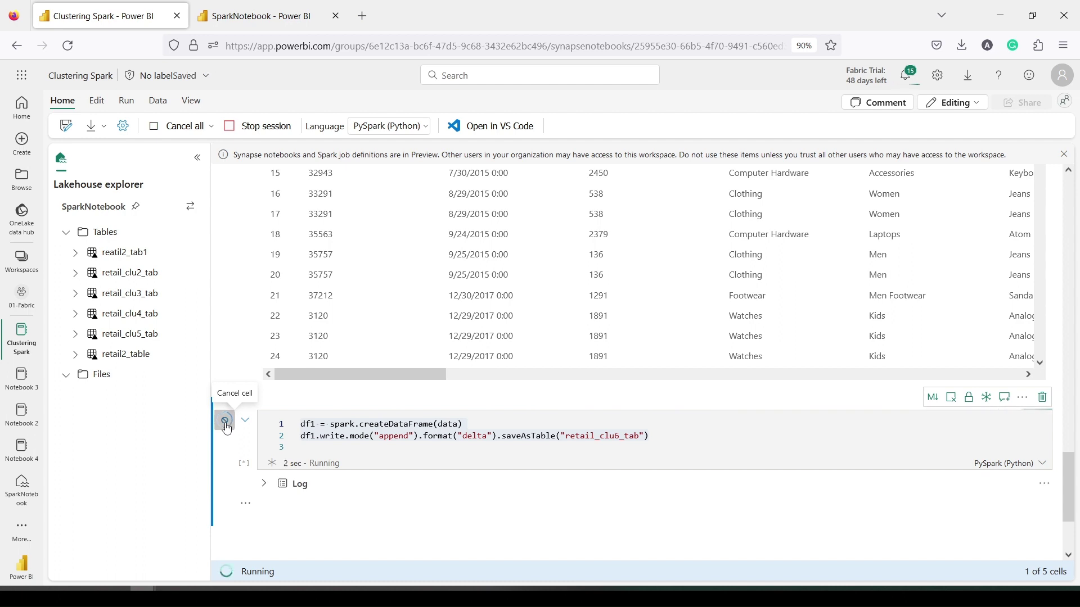
scroll(476, 463, down, 2)
mouse_move(328, 451)
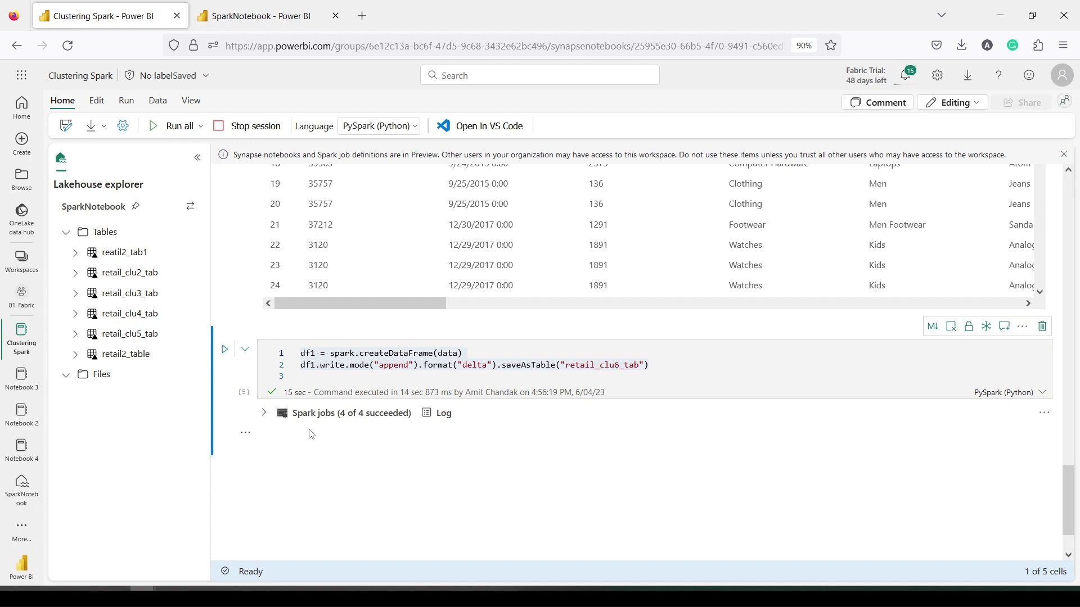
Expand the Spark jobs of the table-writing cell and show the stages of Job 10 and Job 11.
click(264, 412)
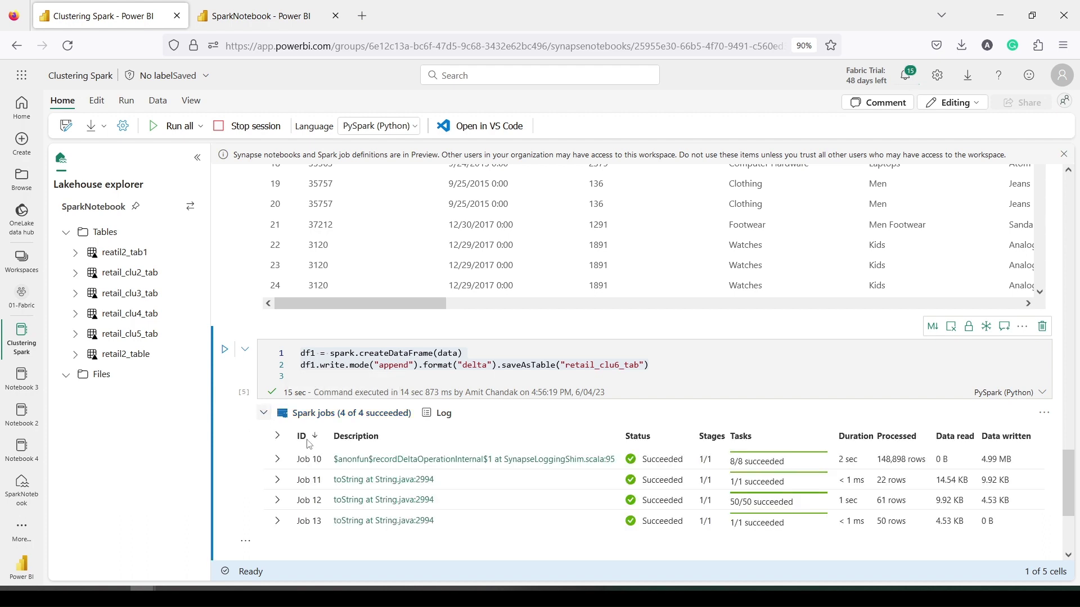
scroll(427, 423, down, 3)
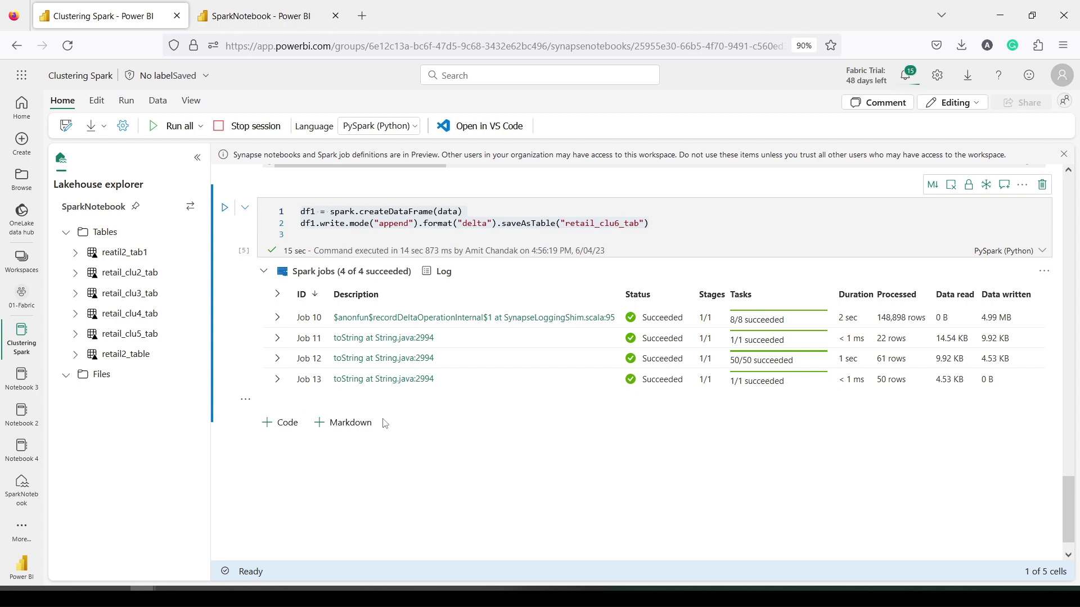
click(278, 317)
click(278, 358)
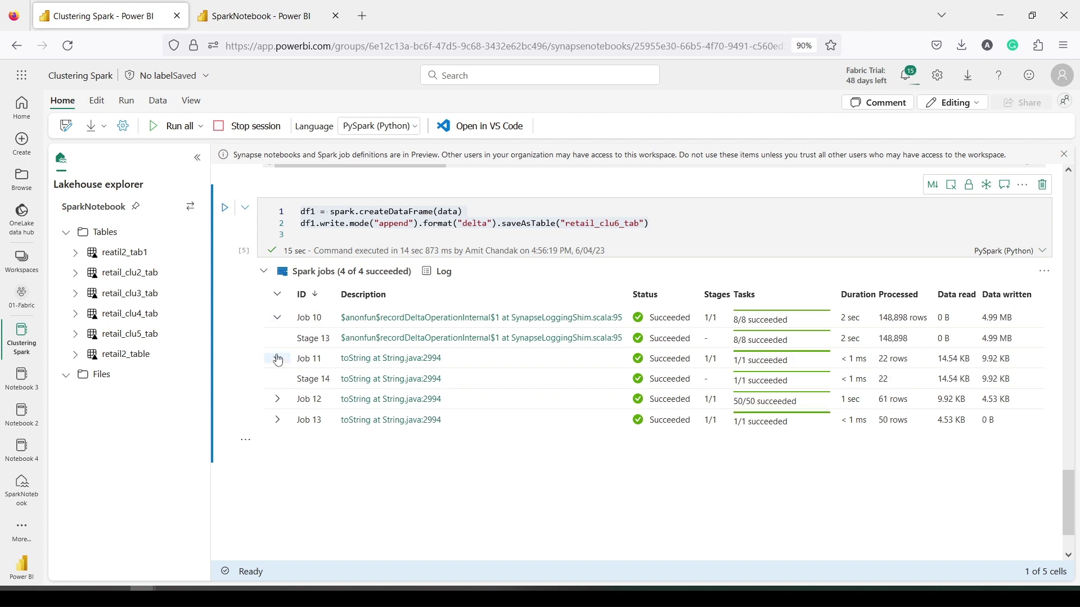
Show the stages of Job 12 and add an empty code cell below the table-writing cell's output.
click(278, 399)
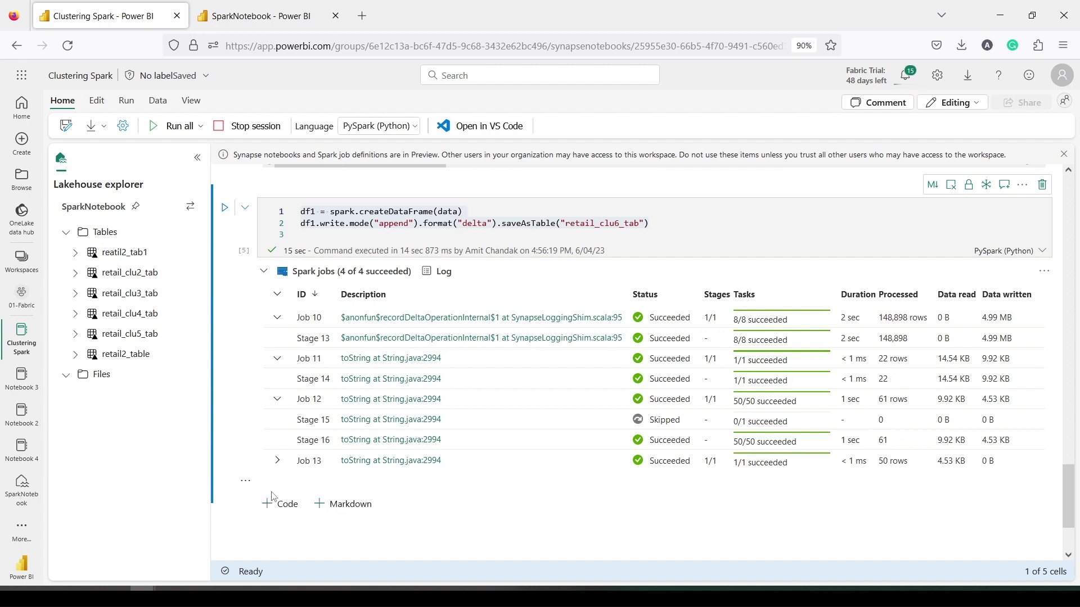
click(273, 505)
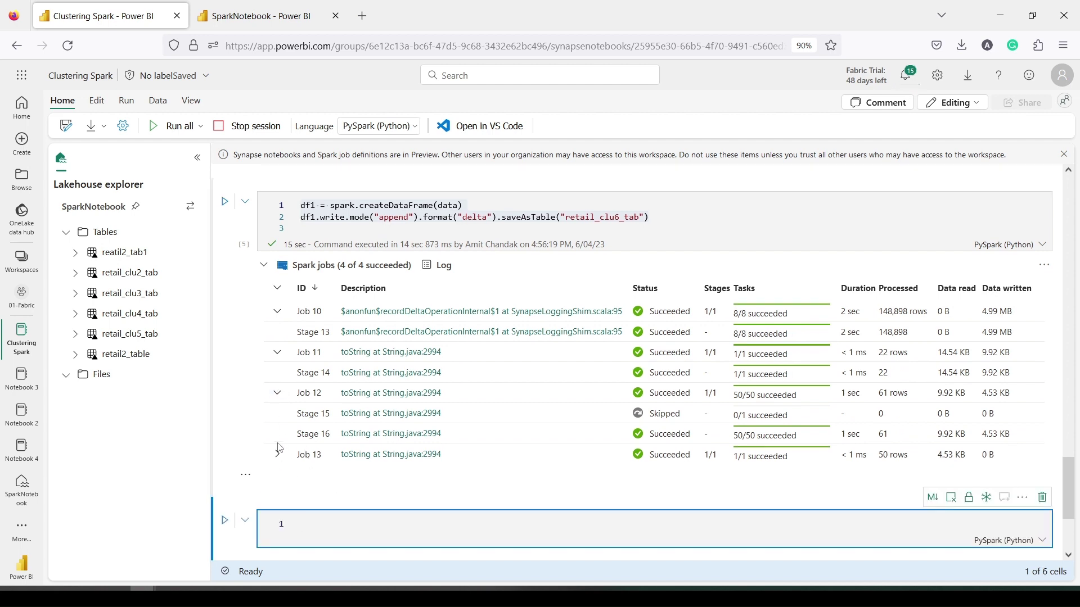
Refresh the SparkNotebook lakehouse and preview the retail_clu6_tab table through to its cluster column.
click(241, 21)
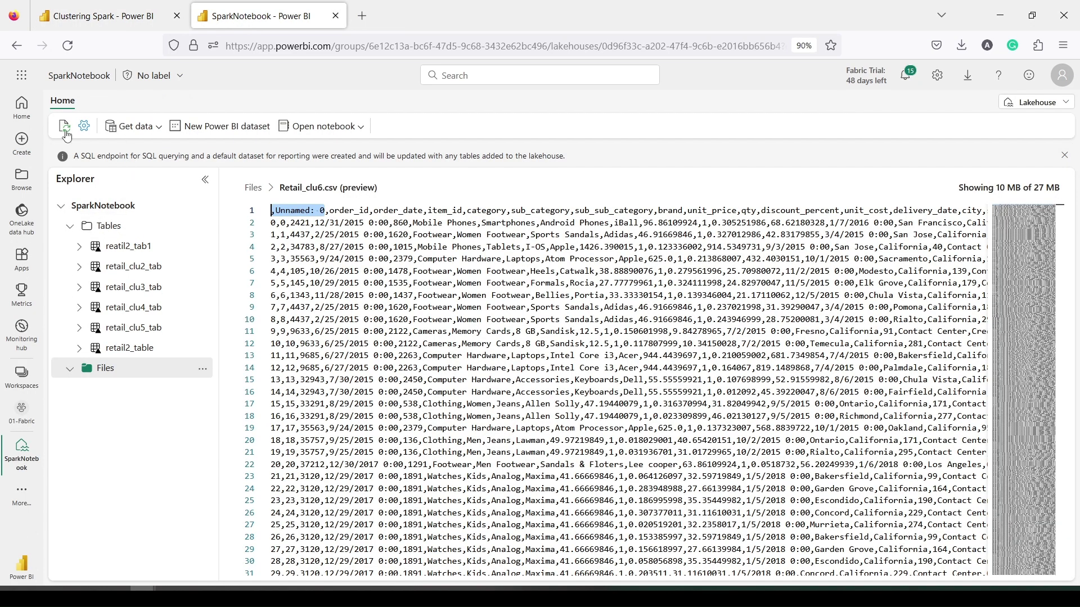
click(64, 126)
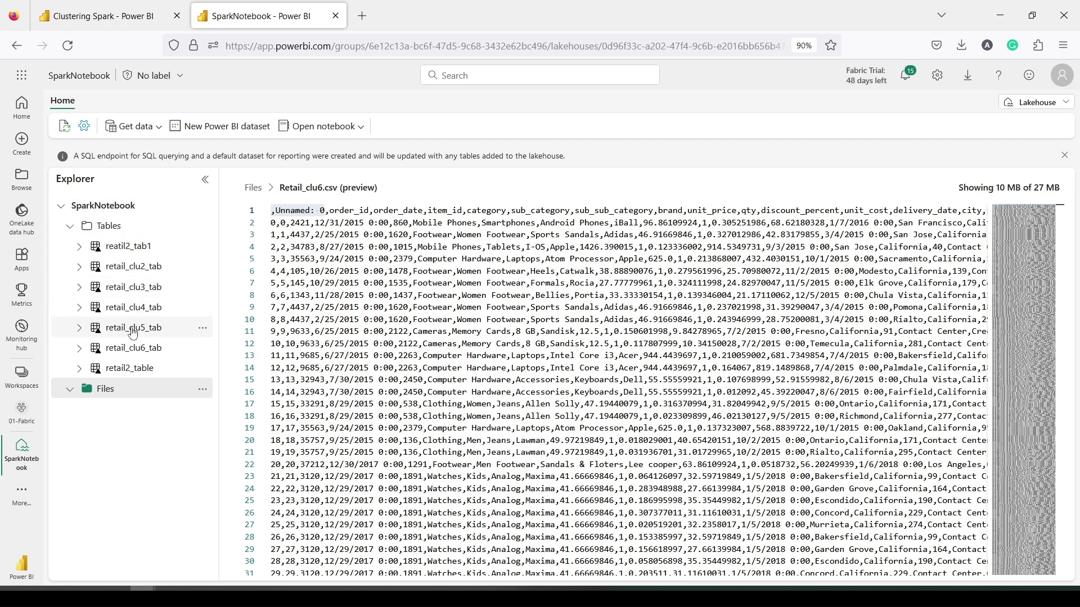
click(135, 349)
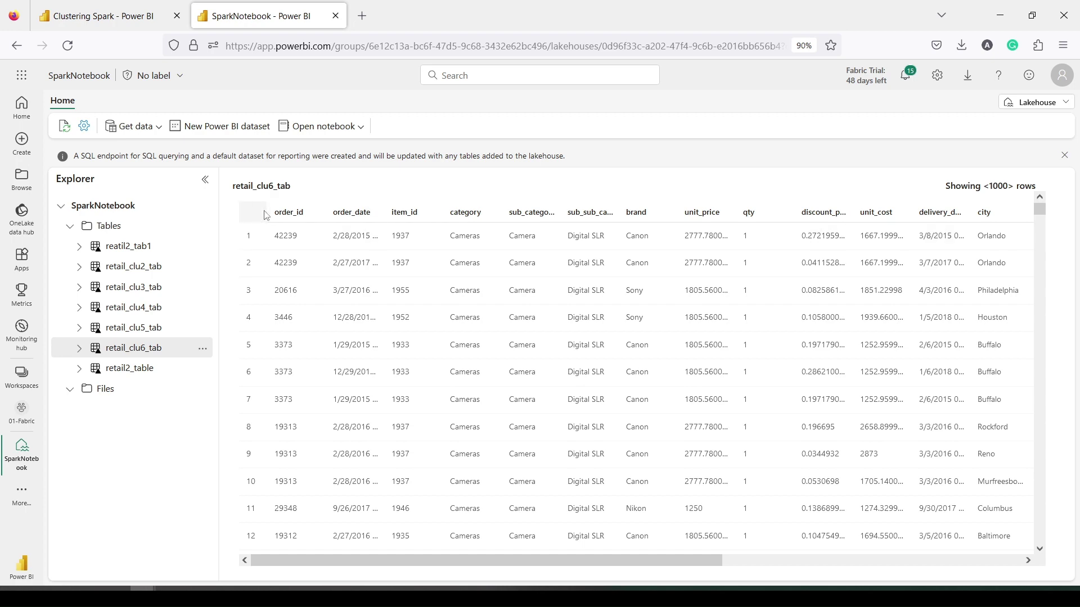
drag(326, 561, 646, 562)
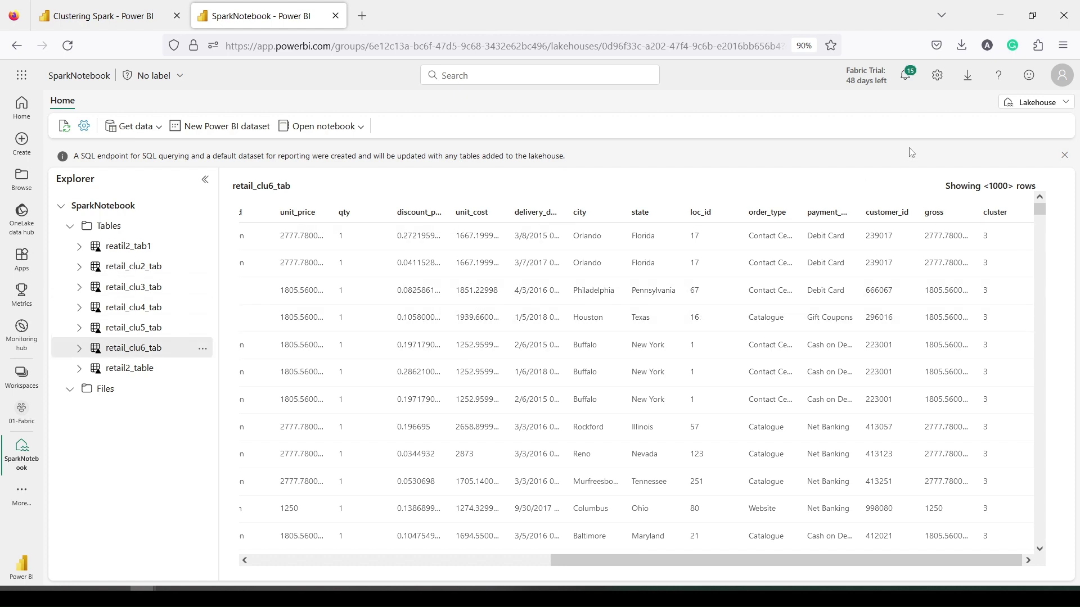
Switch the lakehouse to its SQL endpoint and create a query selecting the top 100 rows of retail_clu6_tab.
click(1037, 102)
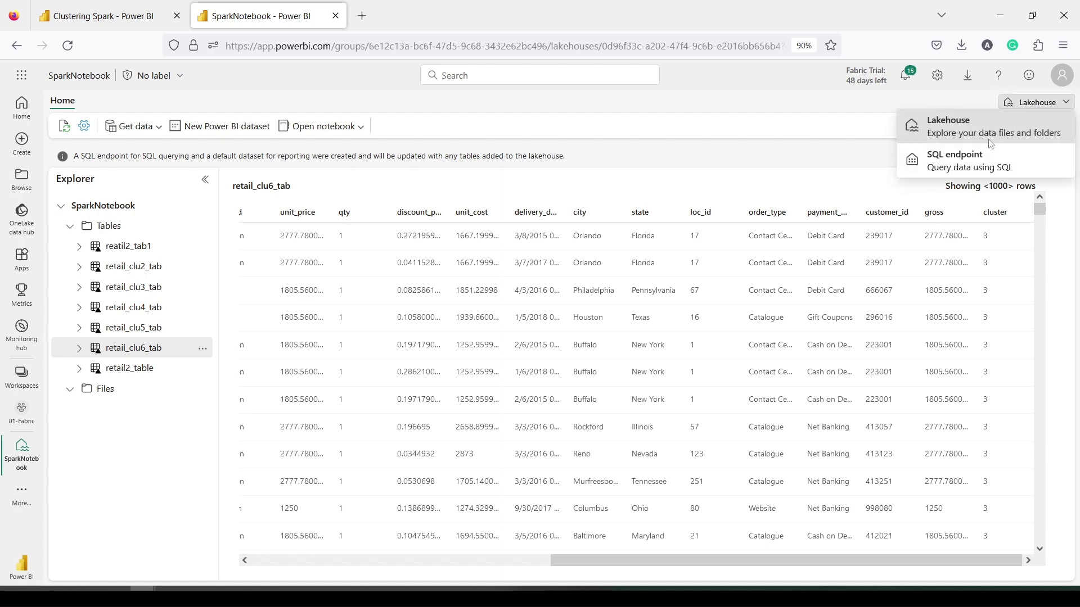
click(974, 162)
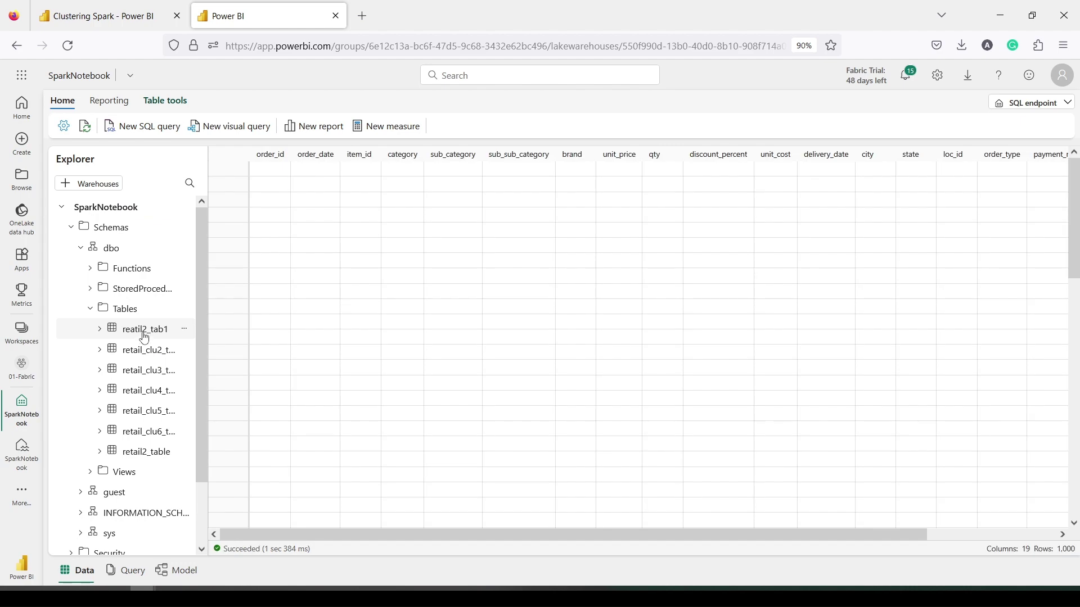
right_click(155, 435)
mouse_move(169, 444)
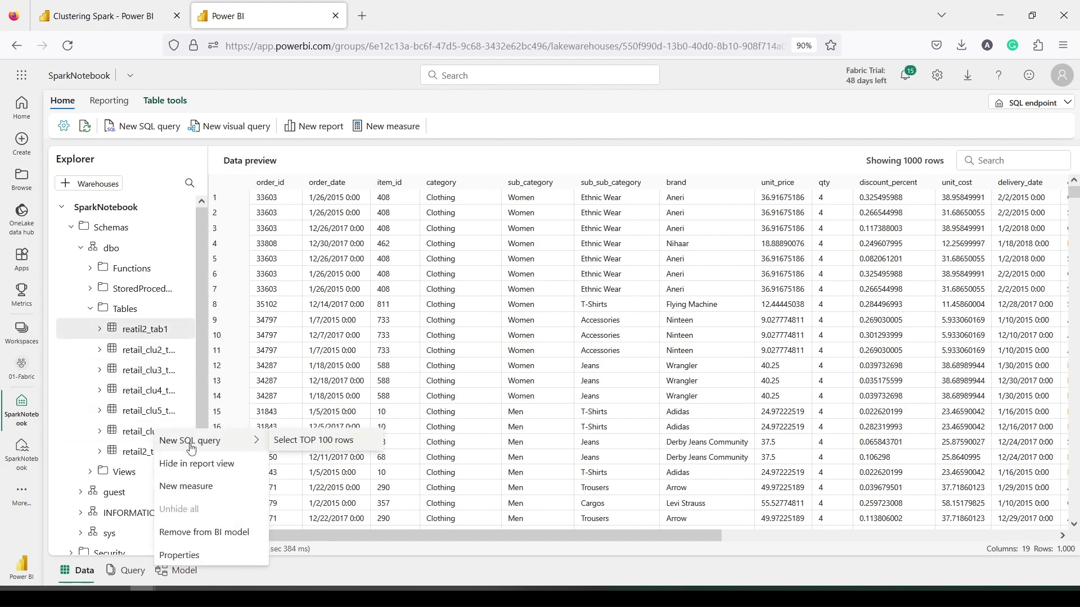
click(297, 442)
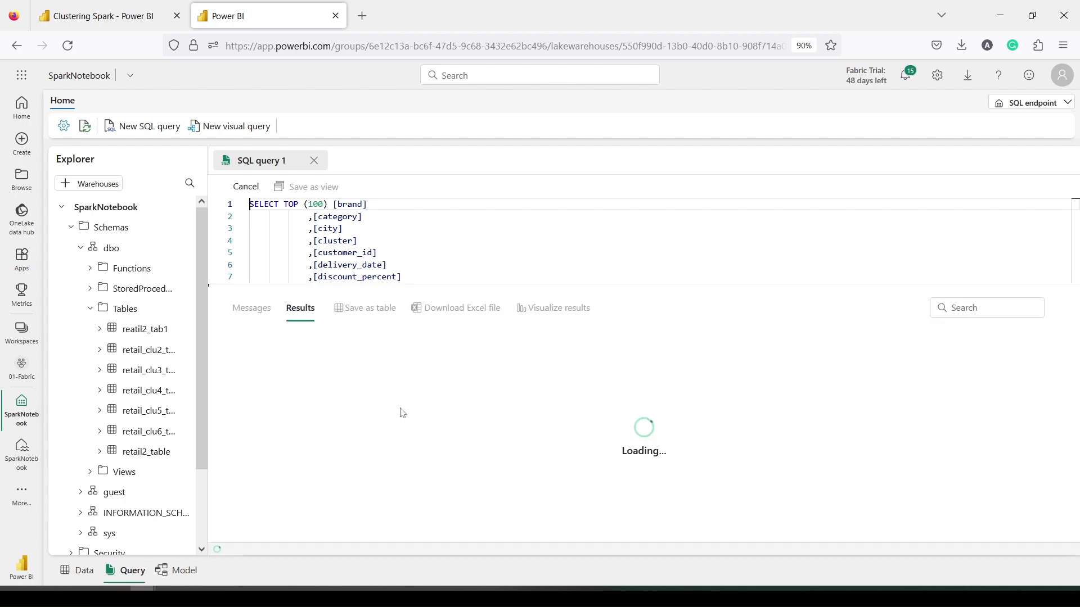
scroll(413, 249, down, 1)
scroll(414, 249, down, 4)
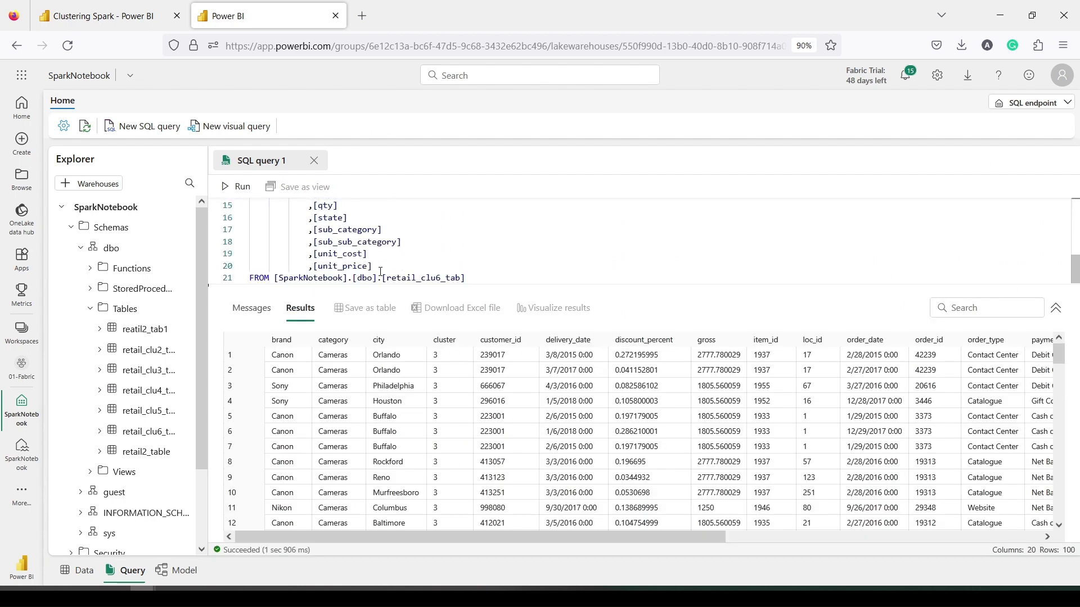
Remove TOP (100) and every column except [cluster] from the SELECT list of the query.
drag(373, 266, 285, 204)
key(Delete)
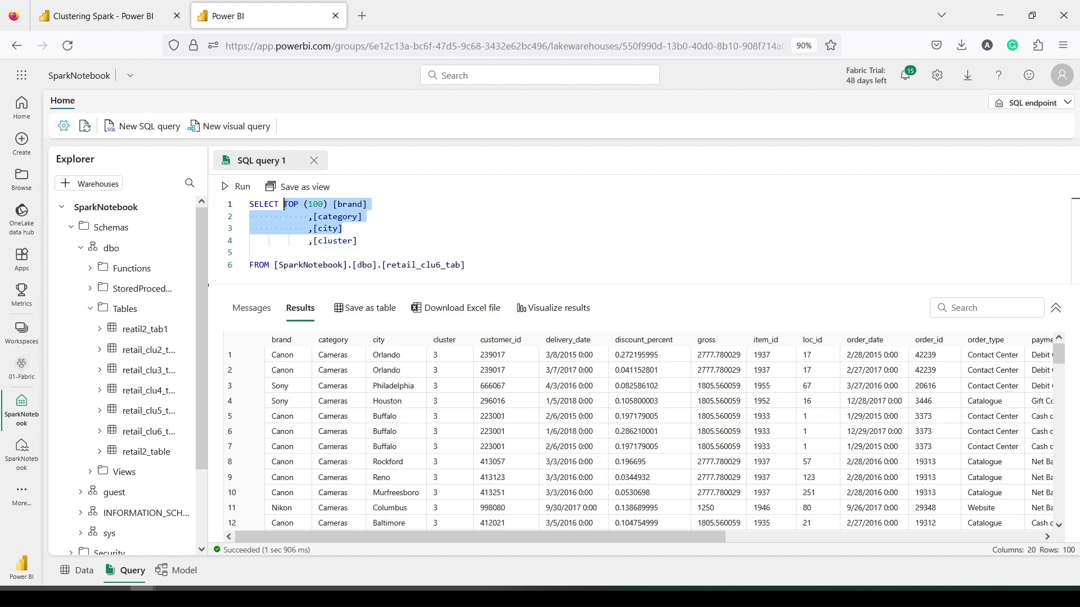
key(Delete)
key(ctrl+Return)
click(357, 218)
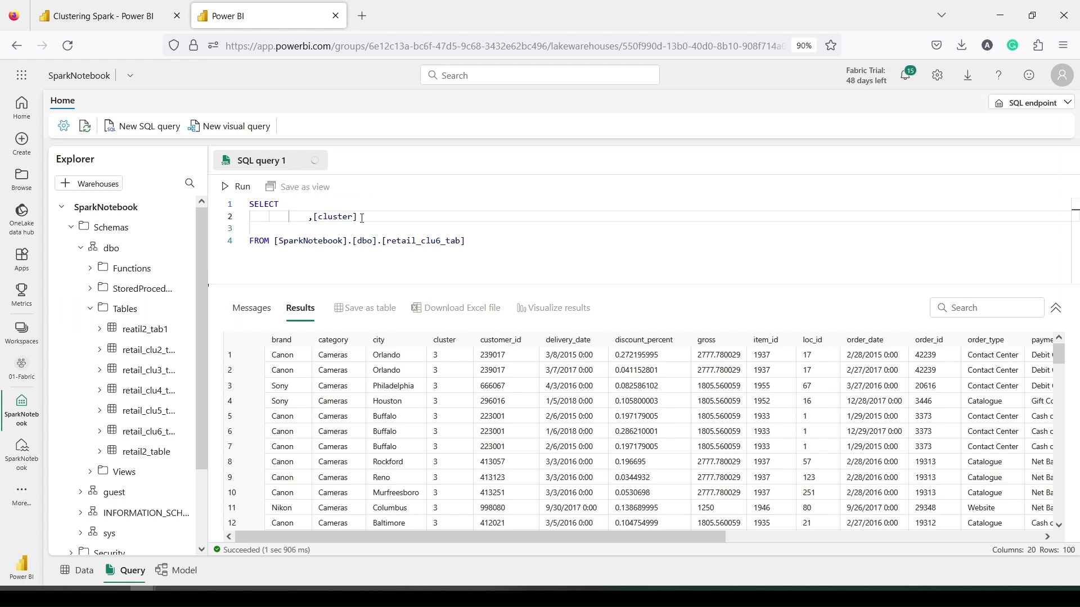
Add count(*) with the alias cnt after [cluster] and remove the comma in front of [cluster].
text(, count(*))
click(313, 217)
key(BackSpace)
drag(351, 218, 309, 218)
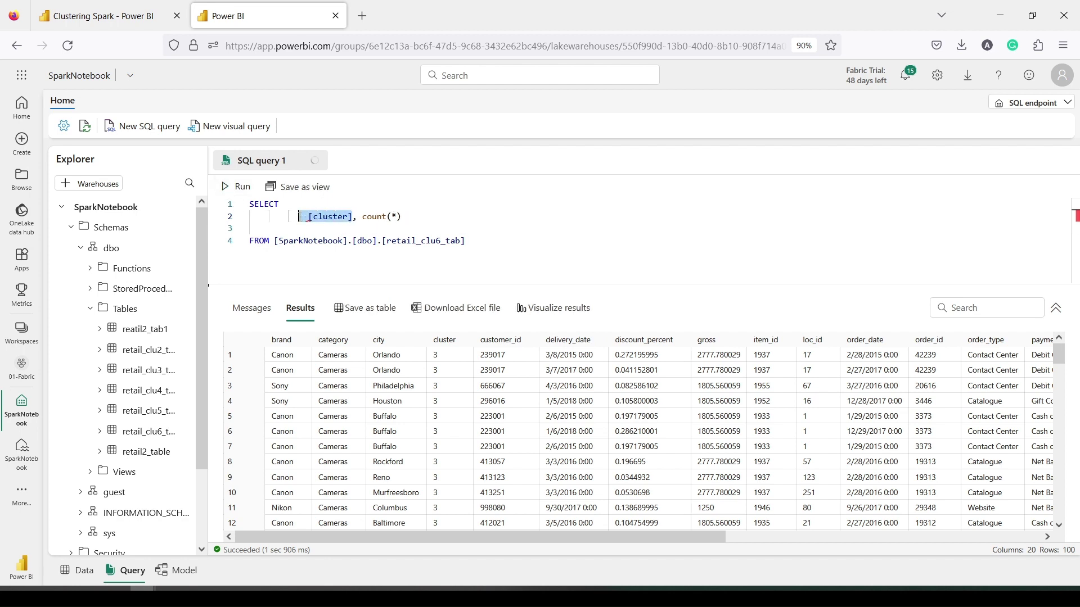
click(418, 215)
text(dnt)
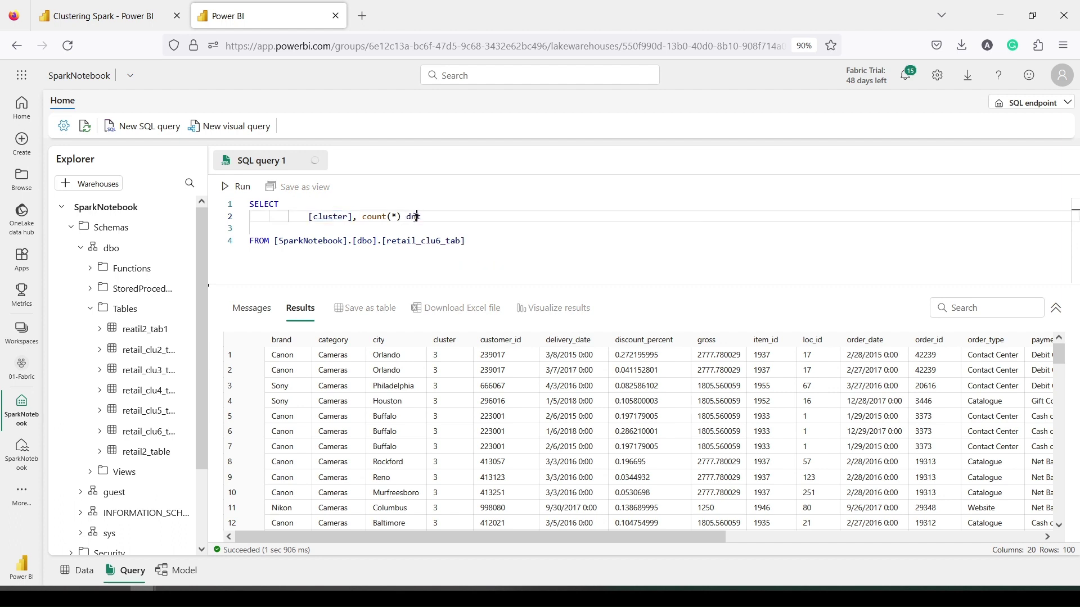
double_click(416, 217)
text(cnt)
Append the line group by [cluster] after the FROM clause and run the whole query.
click(491, 248)
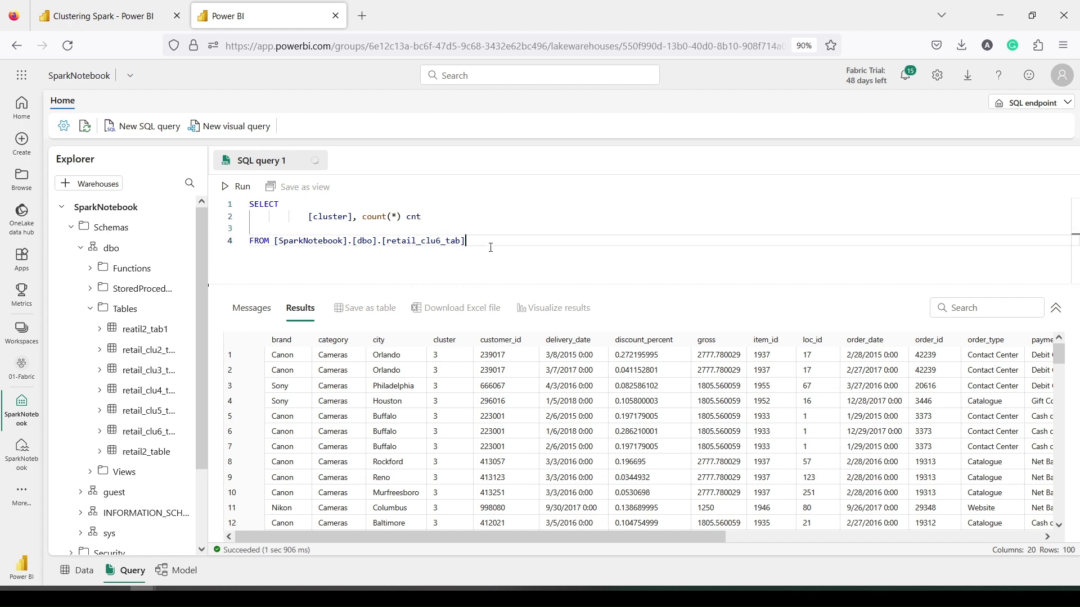
key(ctrl+Return)
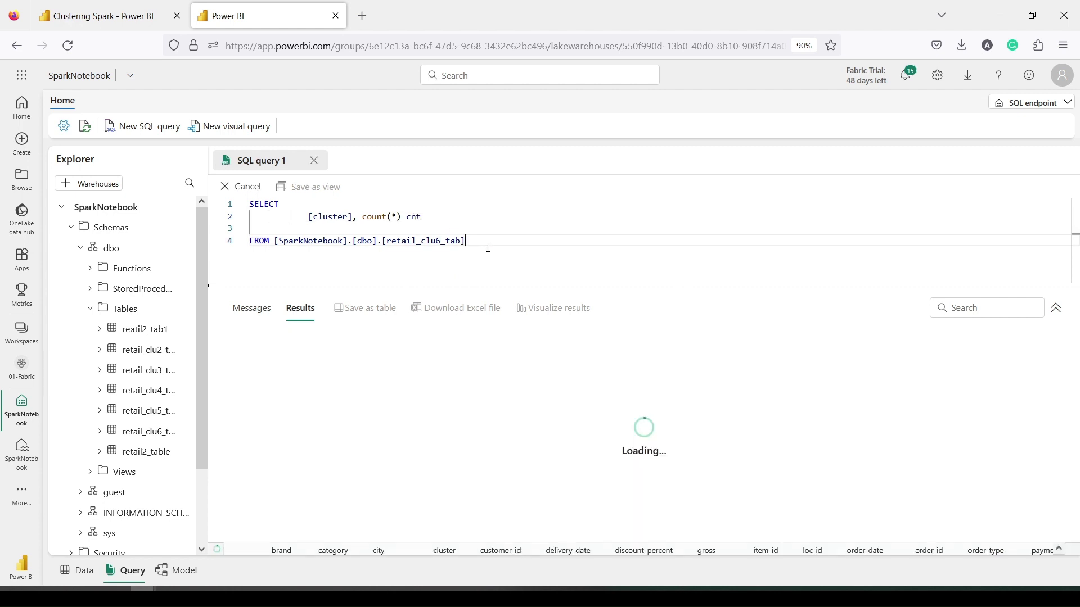
key(Return)
text(group [cluster])
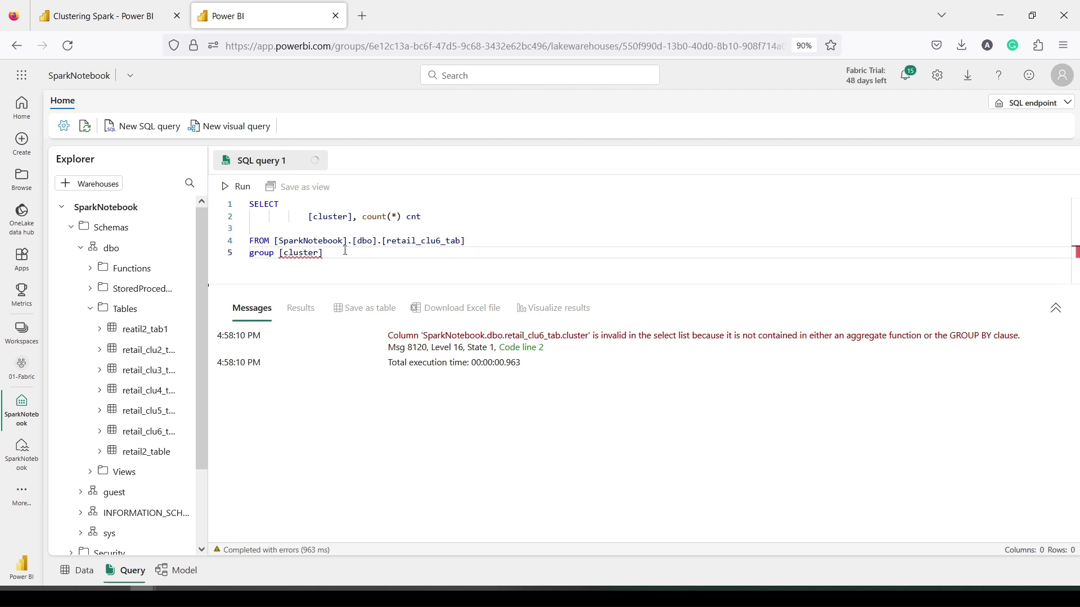
click(277, 254)
text(by)
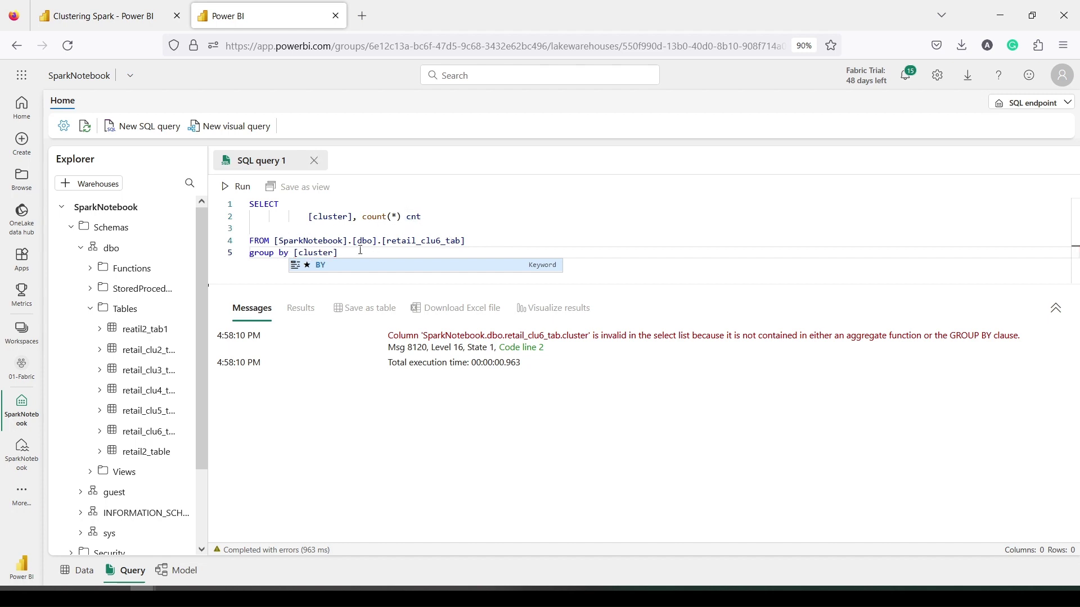
key(Escape)
key(ctrl+a)
click(233, 192)
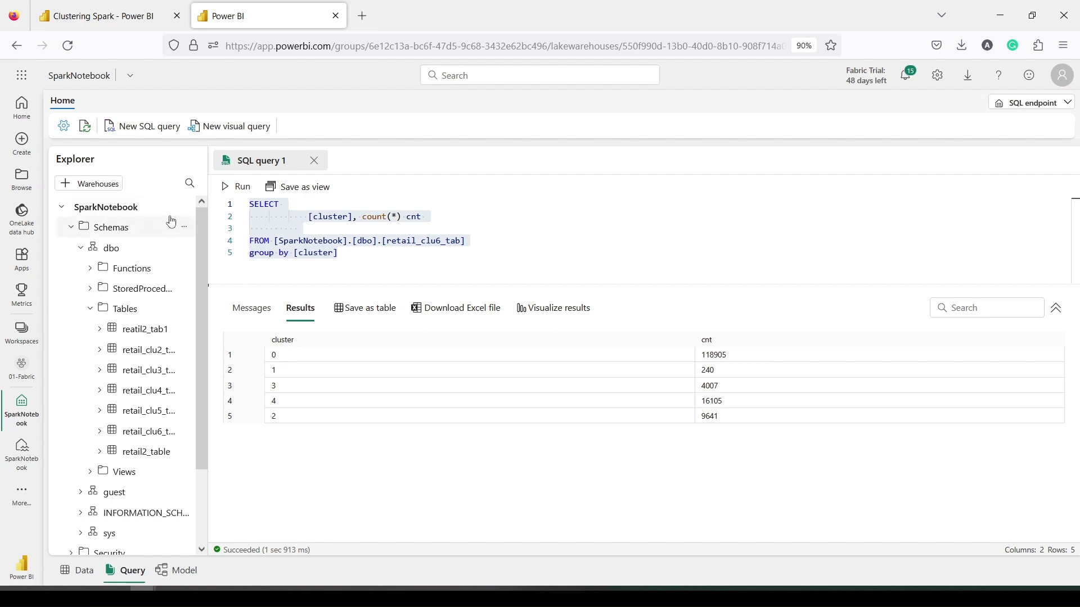
click(465, 202)
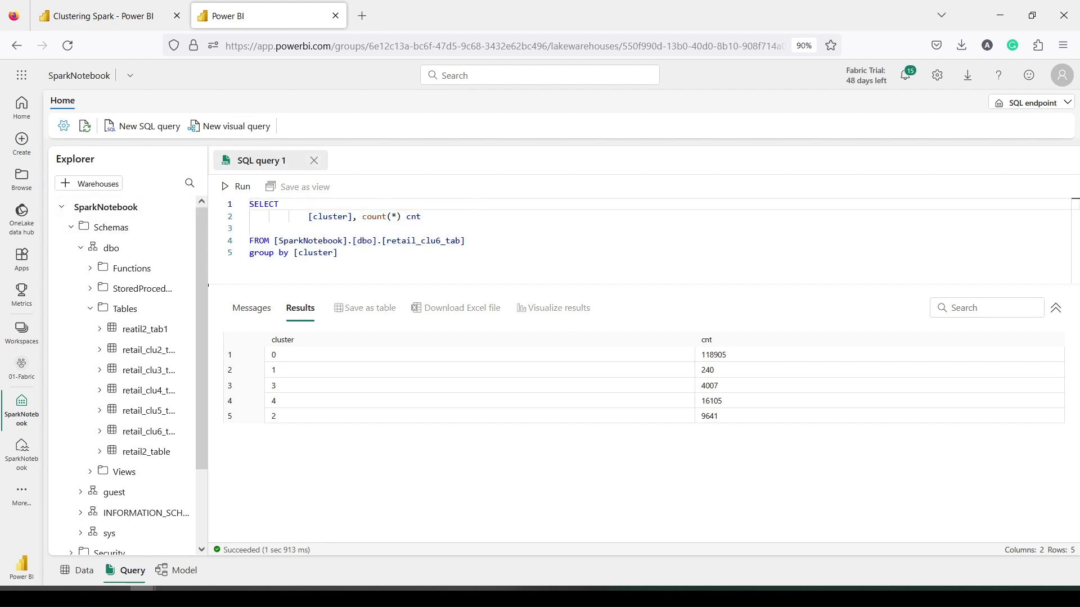
Show the model view of the SQL endpoint and create a new report from it.
click(179, 569)
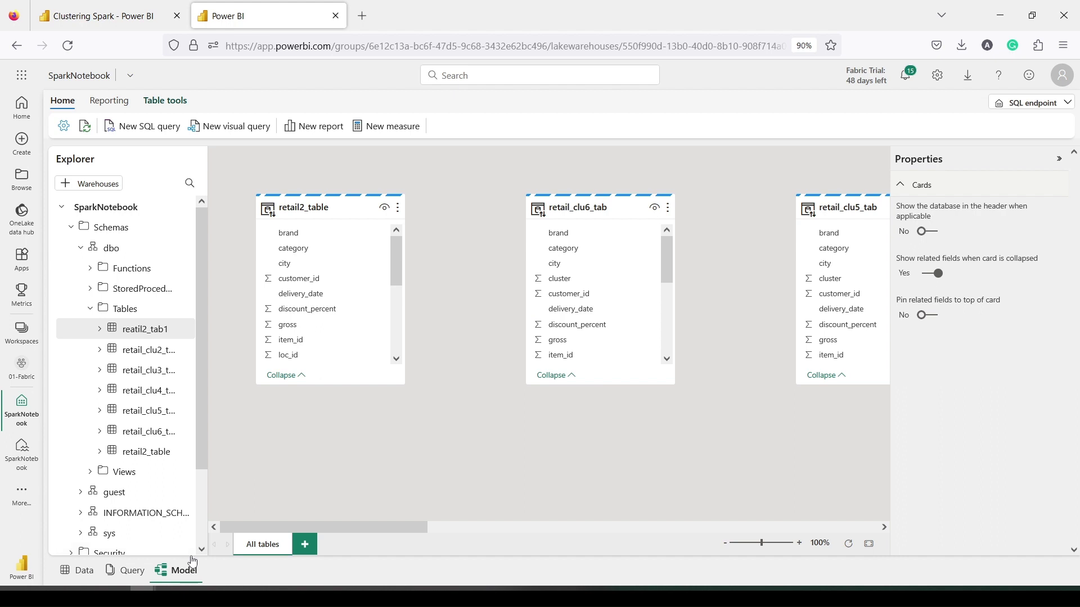
mouse_move(148, 558)
mouse_down()
mouse_move(188, 584)
mouse_move(213, 583)
mouse_up()
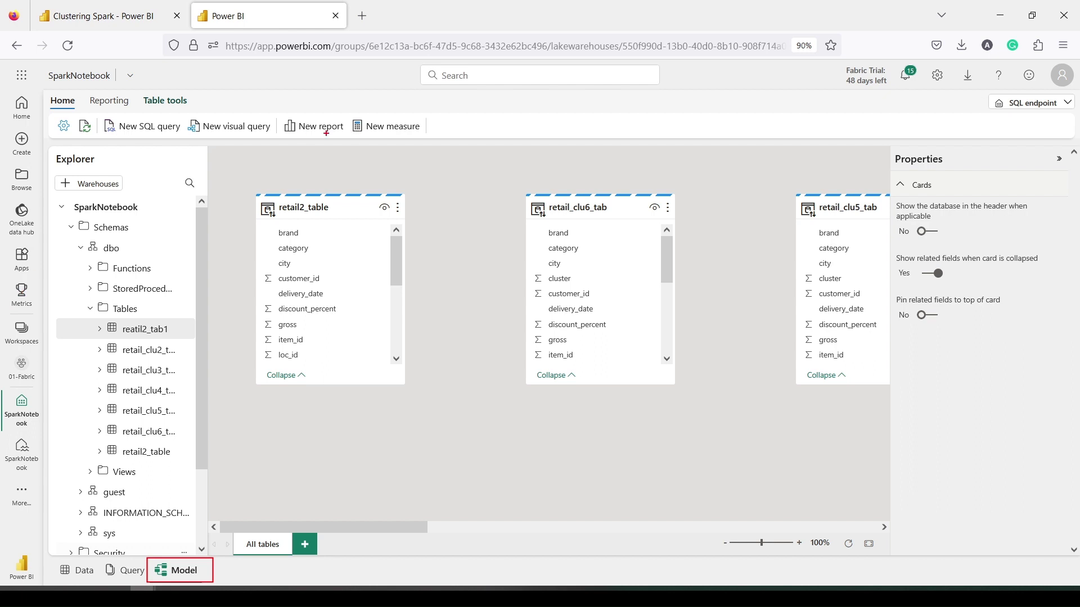
drag(279, 114, 352, 141)
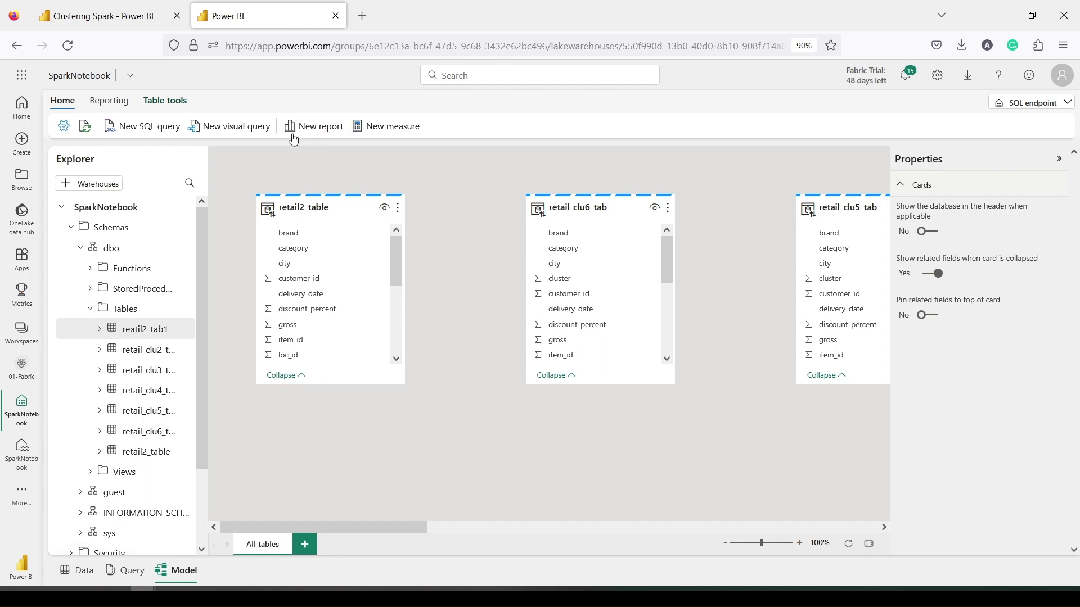
click(308, 126)
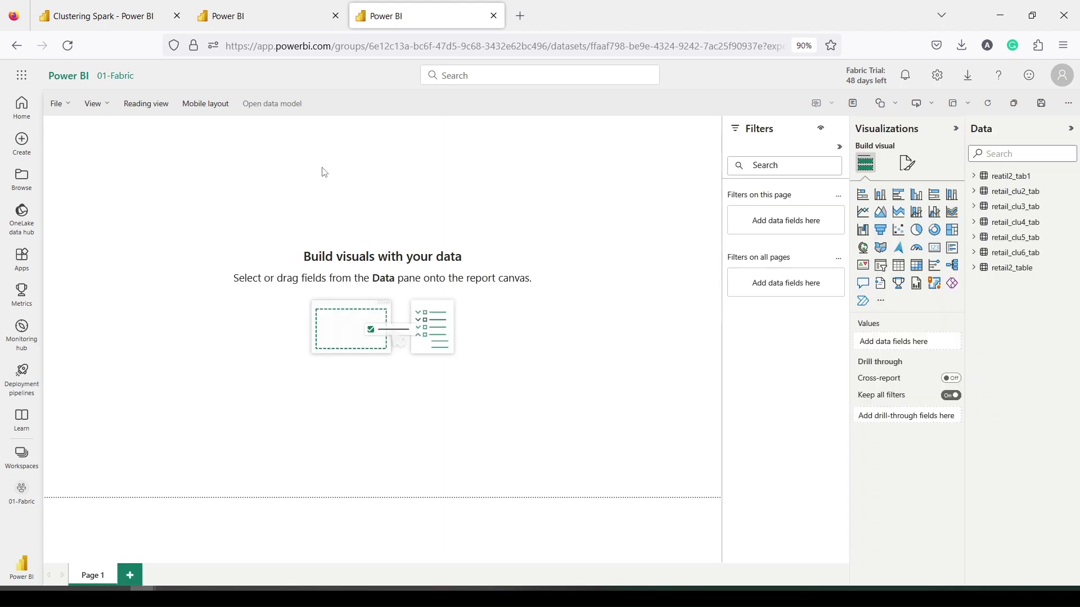
Place the cluster field of retail_clu6_tab on the report page as a table visual and set it to Don't summarize.
click(974, 254)
drag(1025, 316, 345, 228)
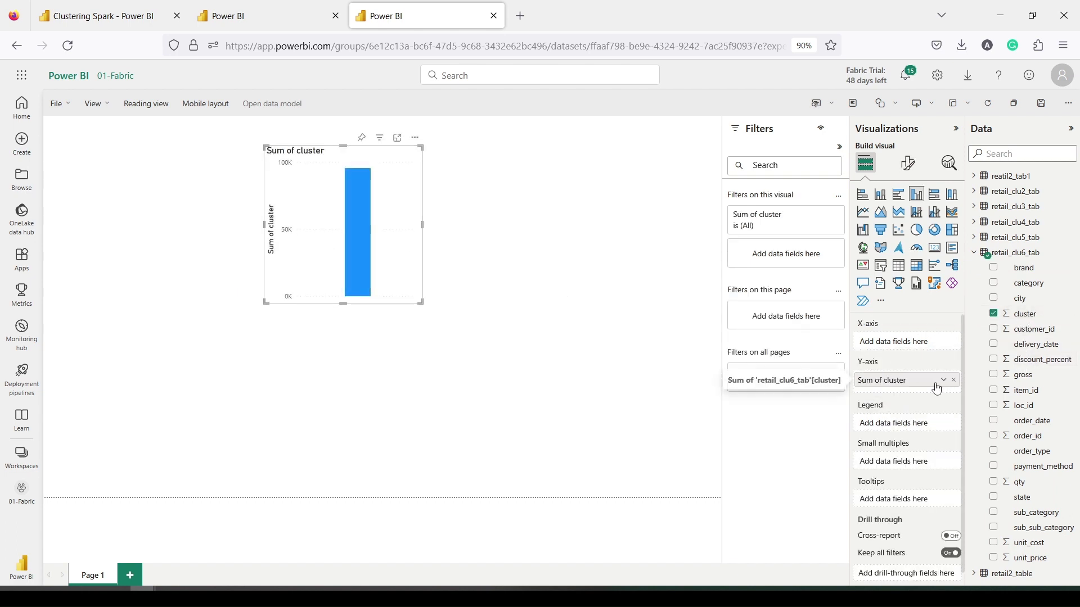
click(899, 269)
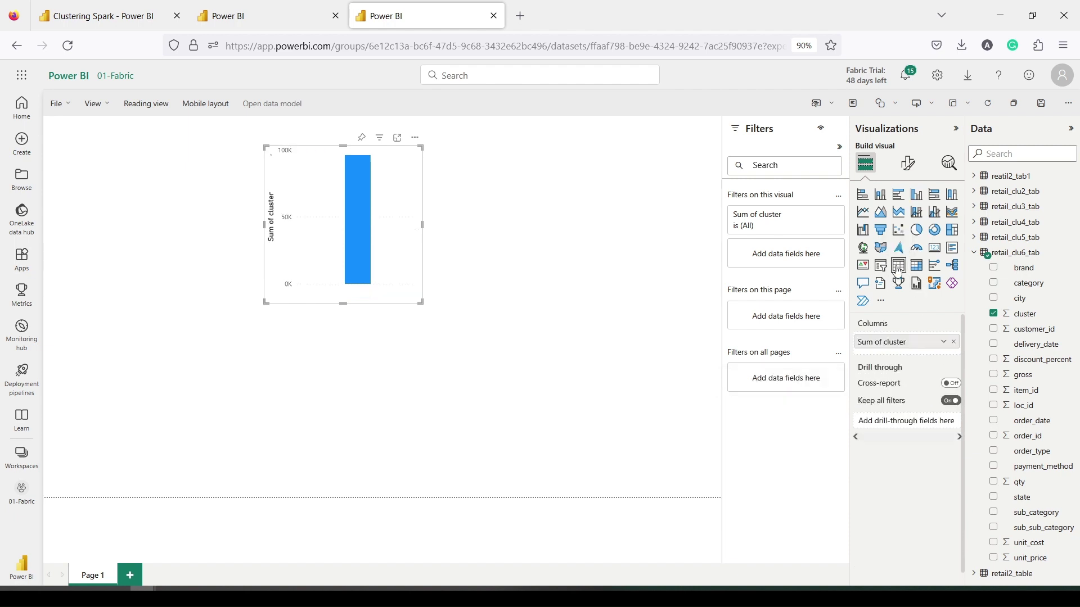
click(943, 341)
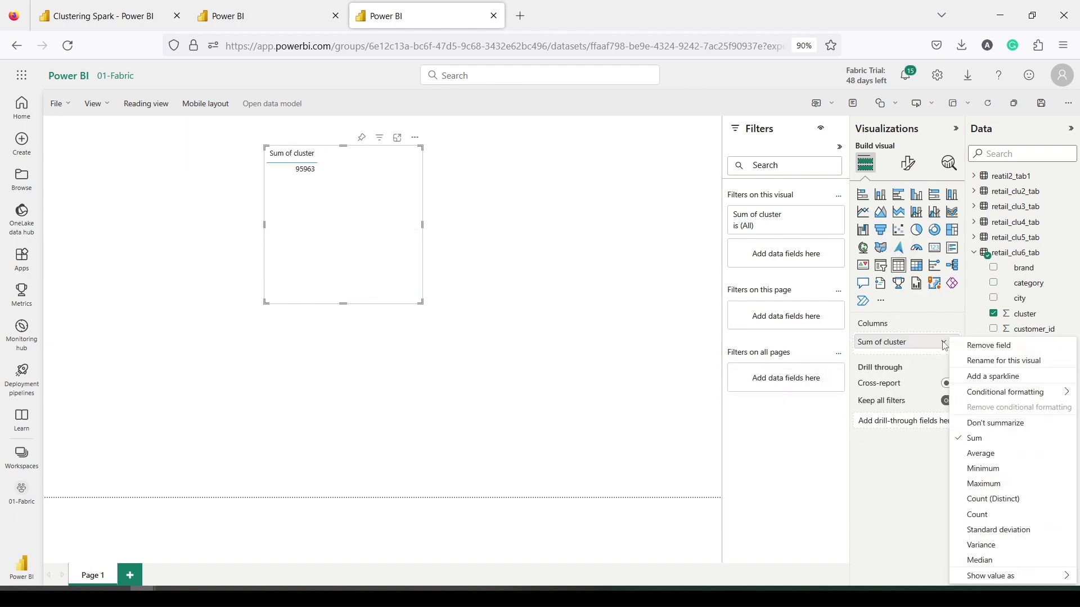
click(975, 427)
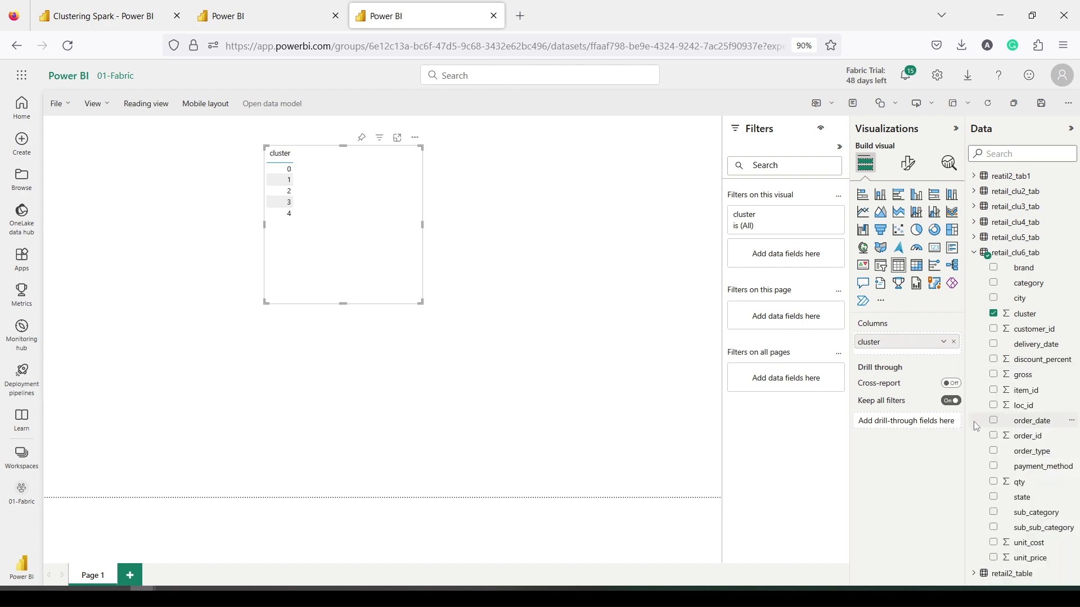
click(944, 343)
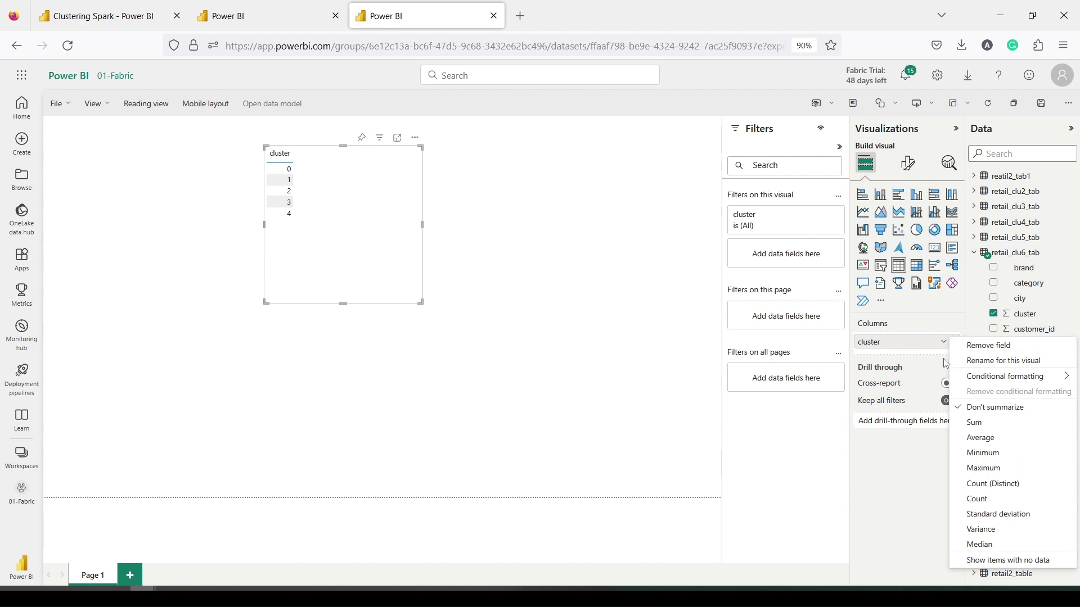
mouse_move(990, 376)
click(349, 264)
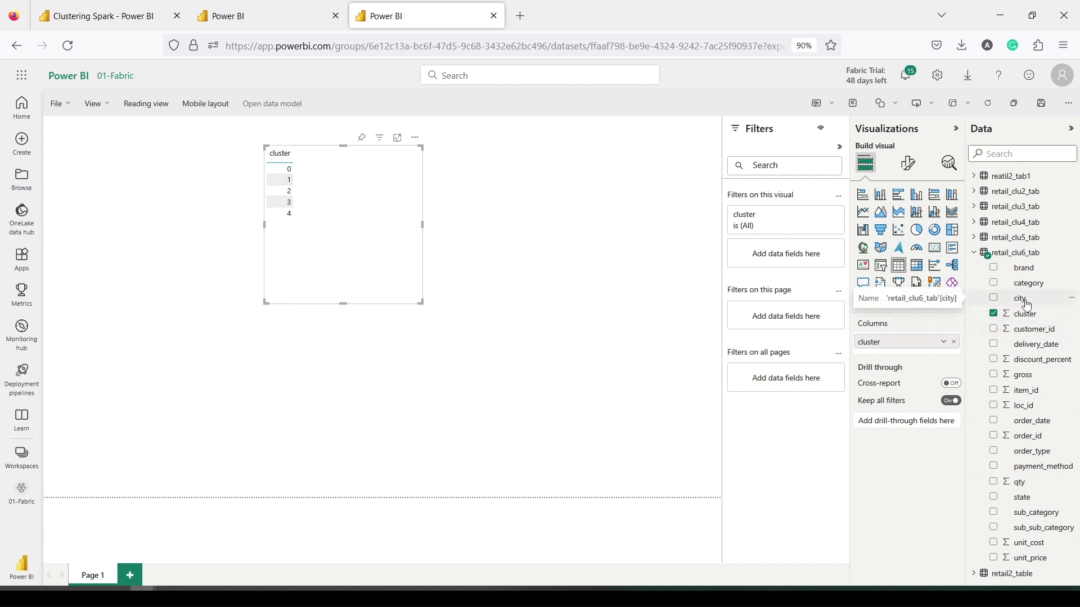
Add the cluster field to the table visual a second time and aggregate it as Count.
drag(1025, 318, 917, 365)
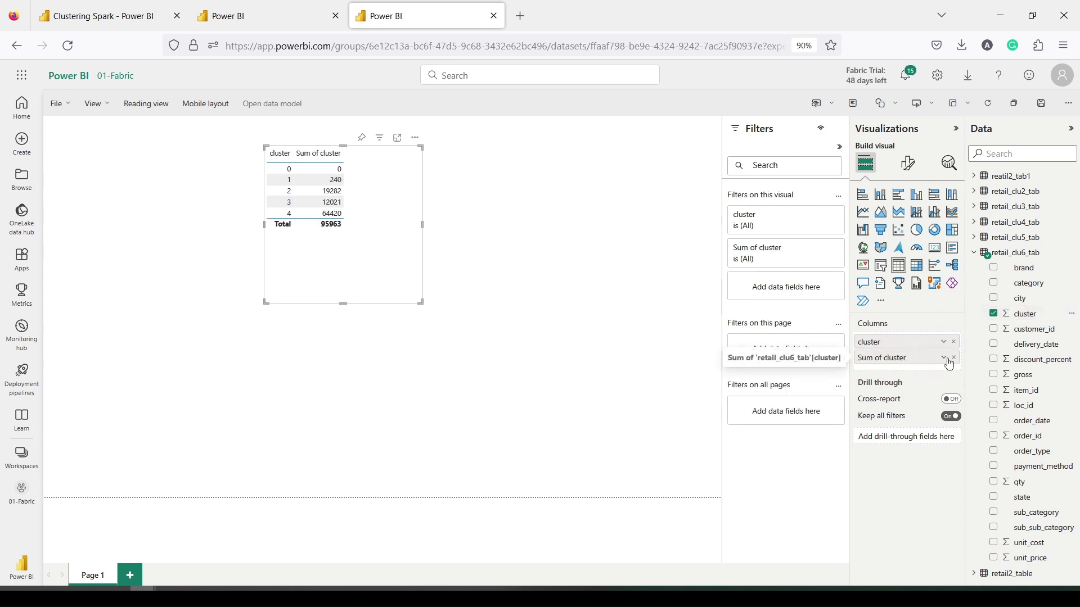
click(944, 358)
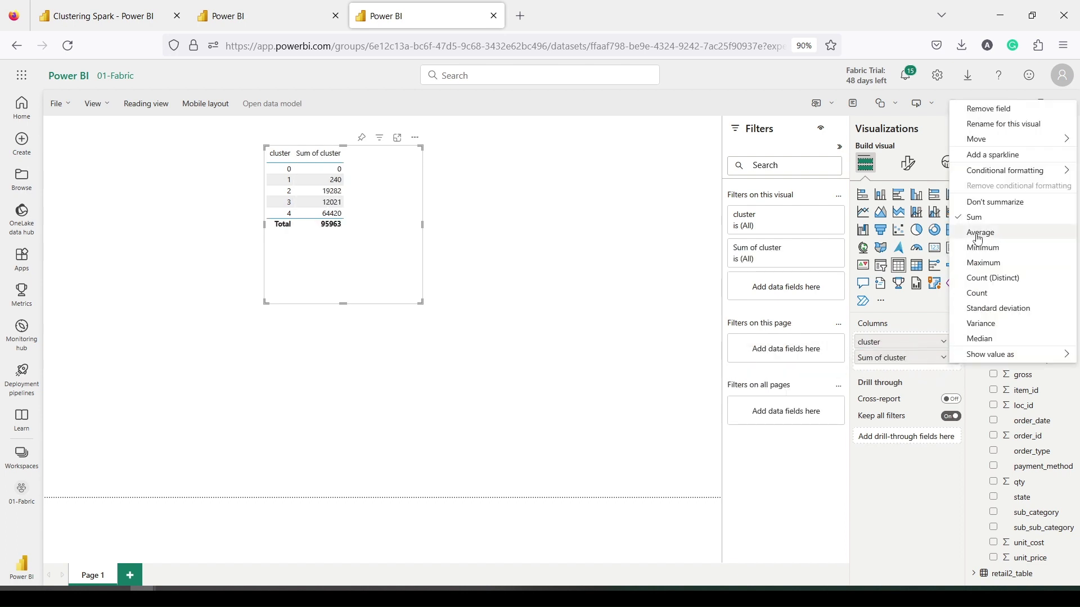
click(978, 293)
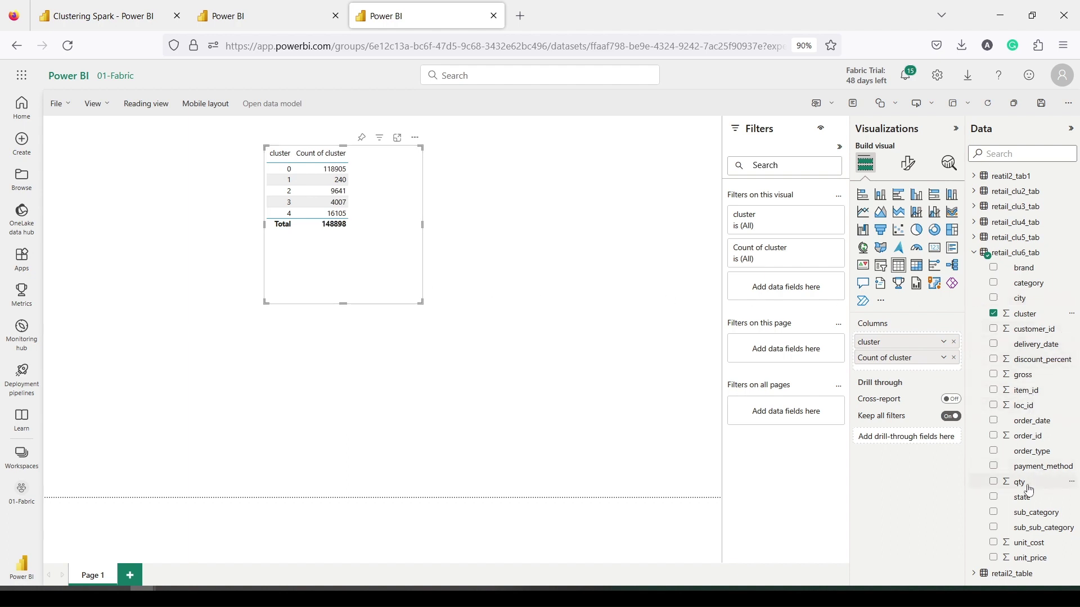
Add the qty and gross fields as sums to the table visual and enlarge the visual.
drag(1029, 491, 366, 282)
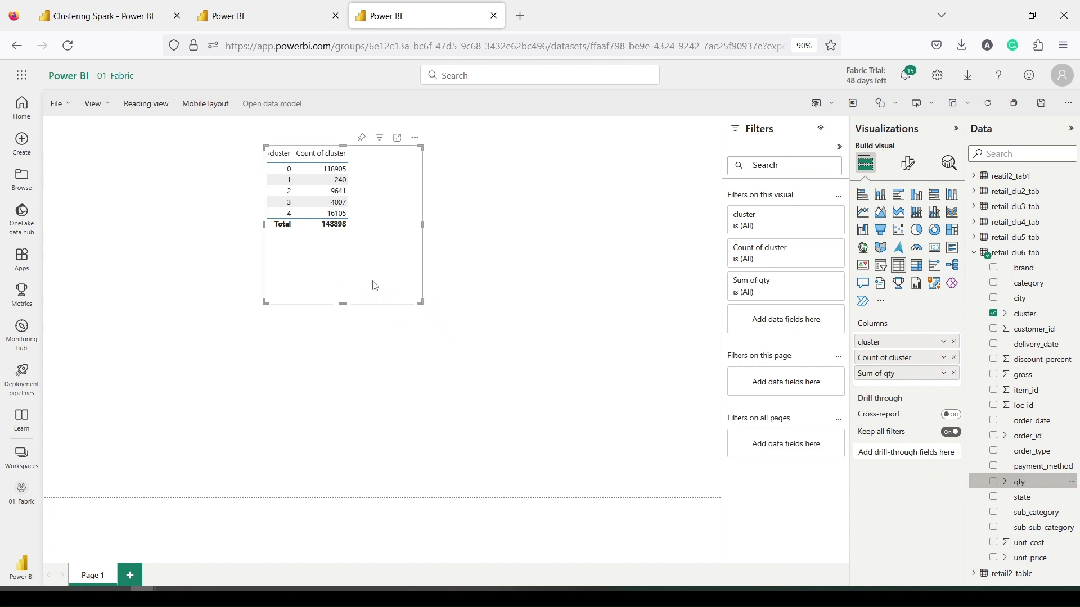
drag(419, 304, 561, 369)
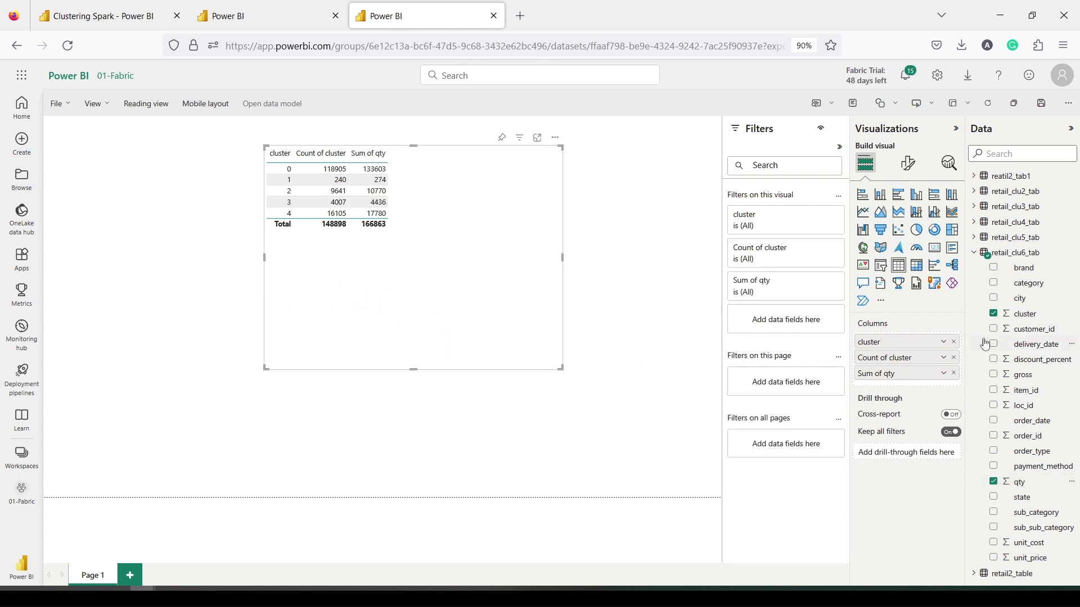
drag(1024, 375, 380, 311)
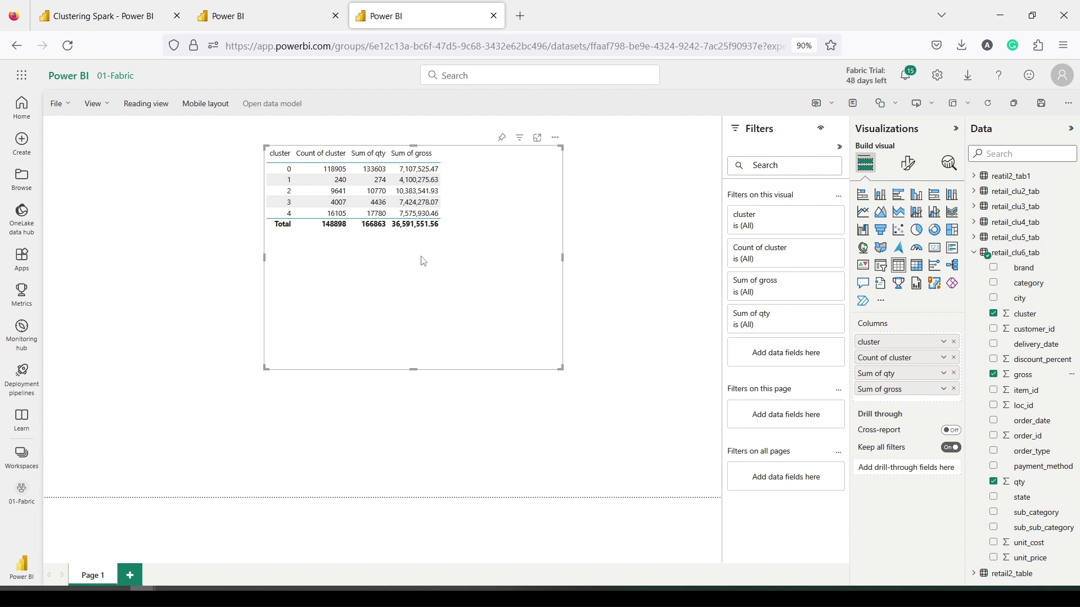
Save the report as K-Mean Analysis in the 01-Fabric workspace.
click(1041, 103)
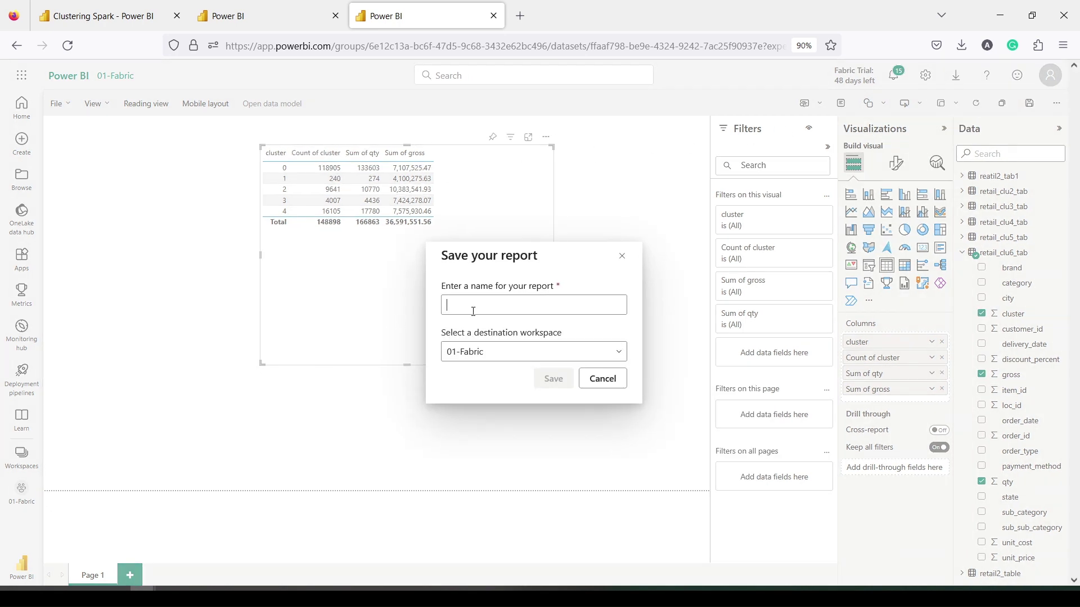
text(K-Mean Analysis)
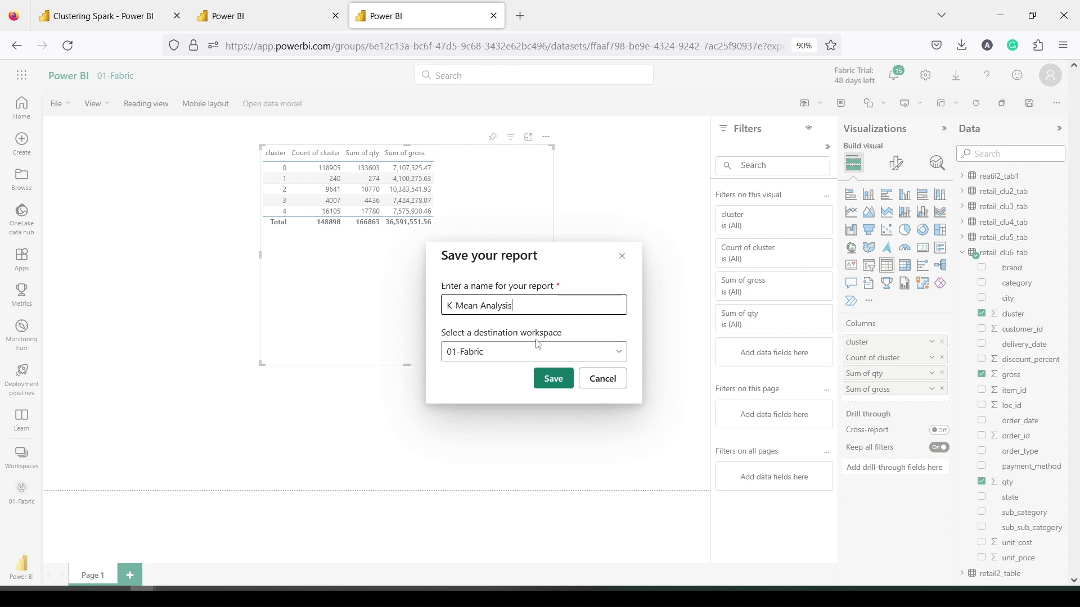
click(553, 380)
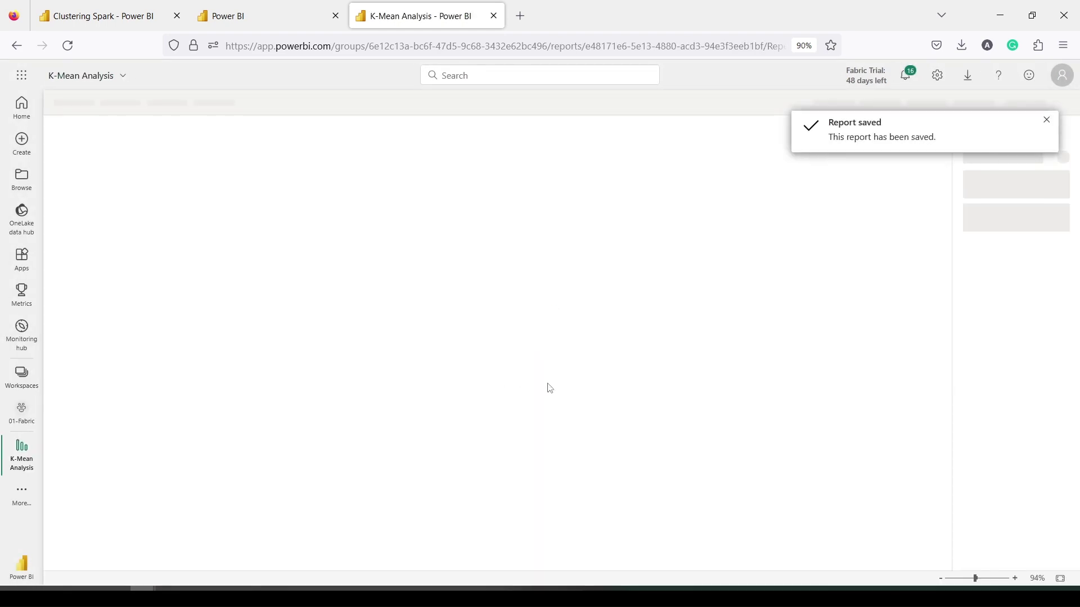